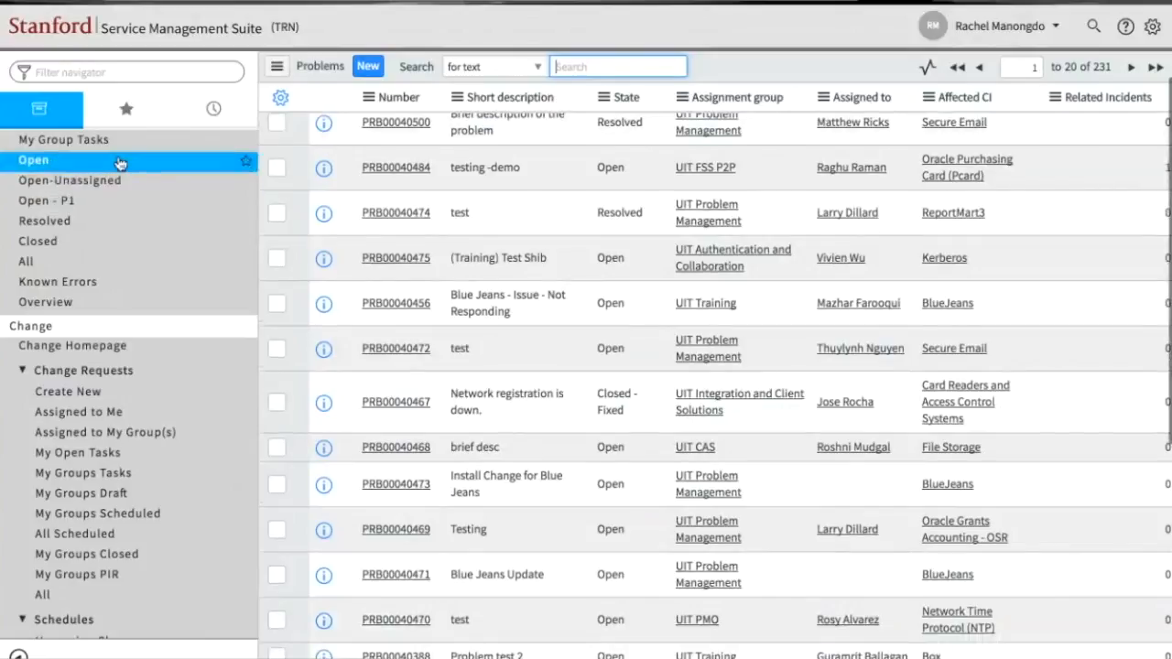
# - Examine the navigator's Change modules, including Change Requests, Schedules and Standard Change
pyautogui.scroll(-2, 109, 334)
pyautogui.scroll(3, 112, 342)
pyautogui.scroll(1, 113, 341)
pyautogui.scroll(-5, 113, 341)
pyautogui.scroll(-1, 113, 342)
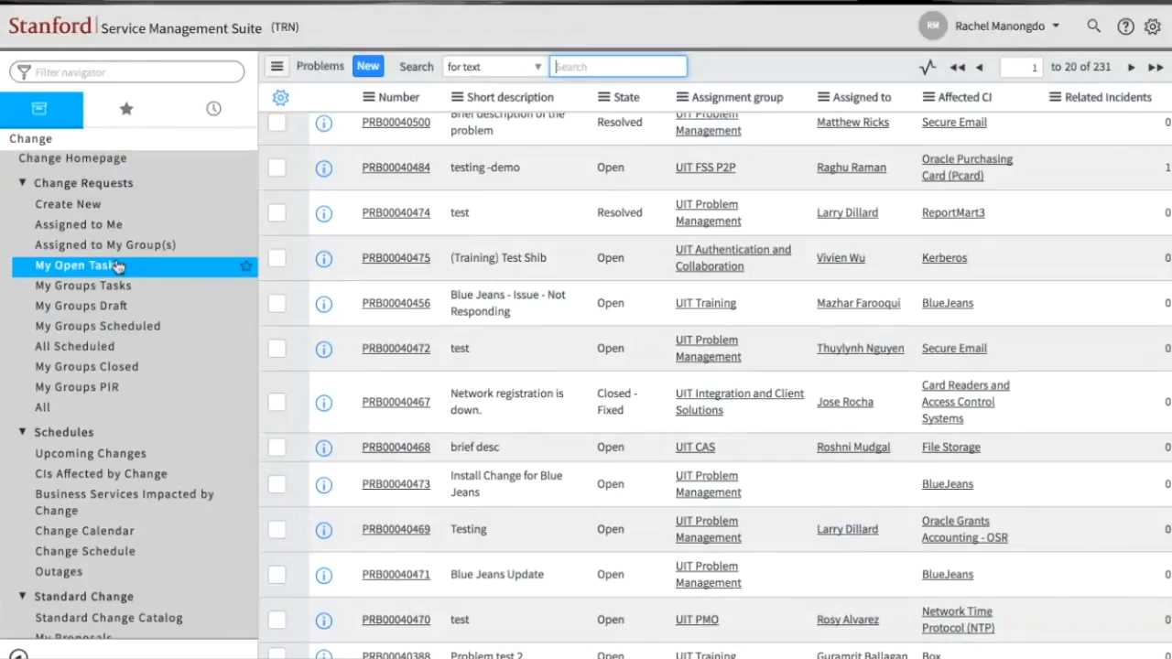
pyautogui.scroll(-1, 123, 360)
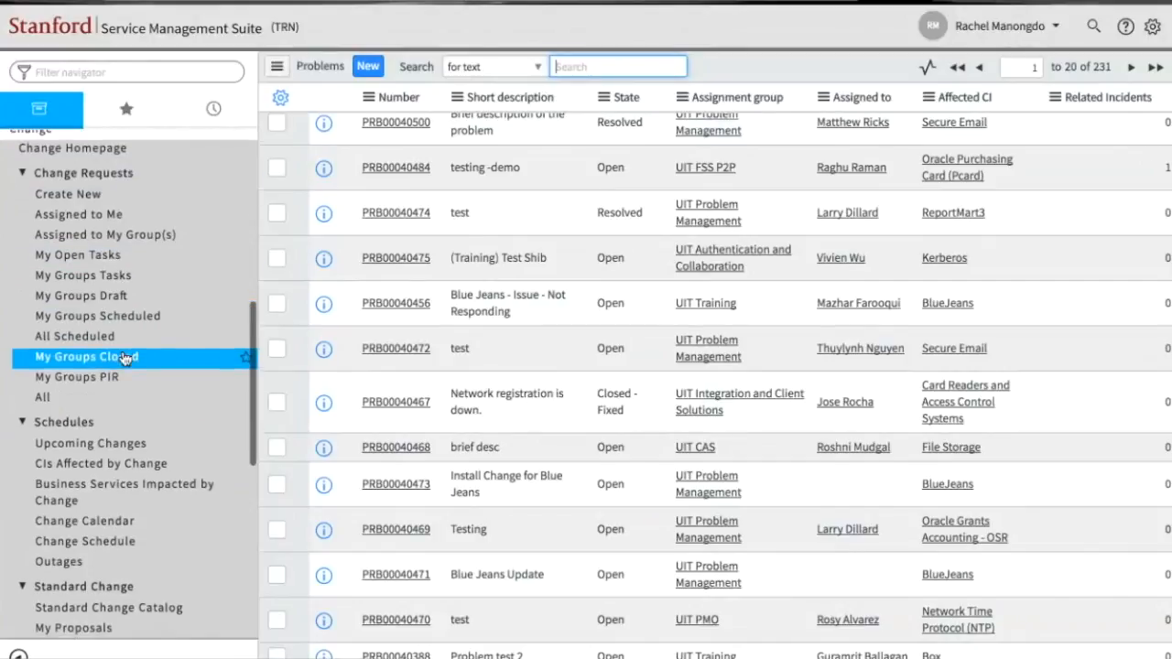
pyautogui.scroll(-2, 124, 360)
pyautogui.scroll(3, 123, 357)
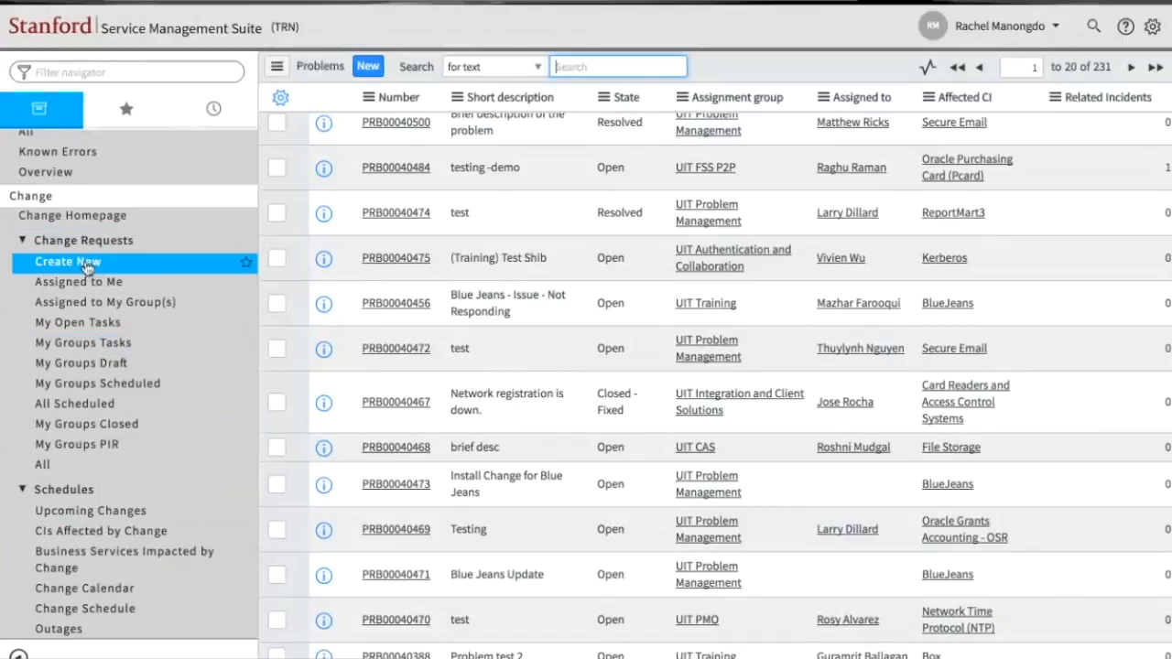
pyautogui.scroll(-3, 87, 254)
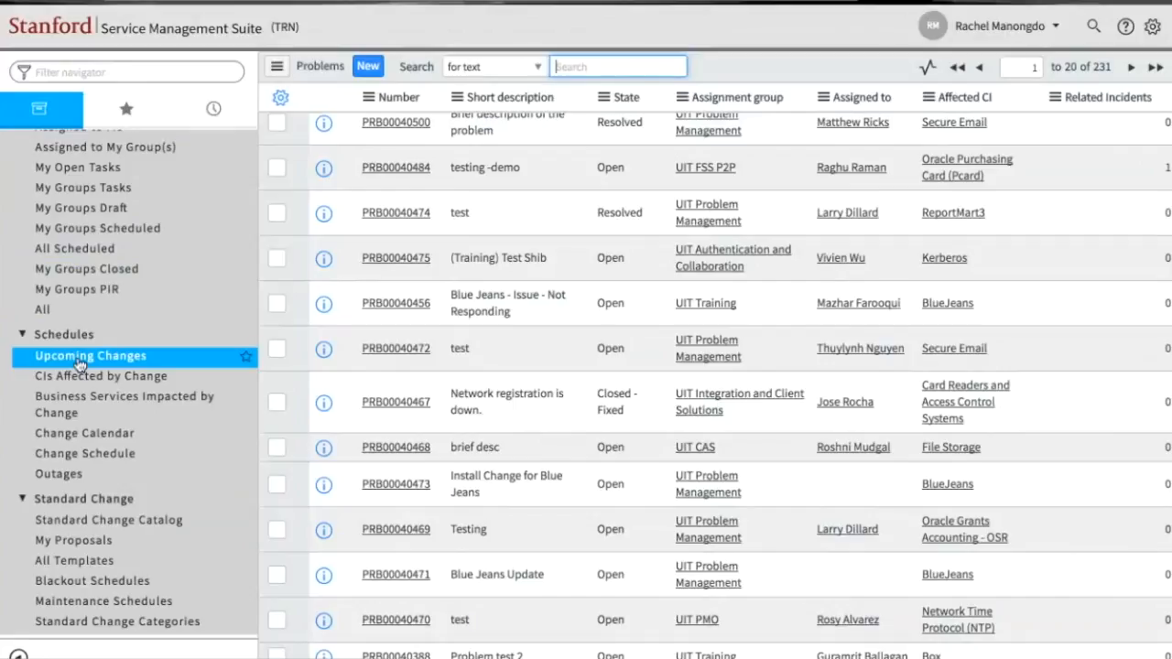
pyautogui.scroll(-2, 96, 441)
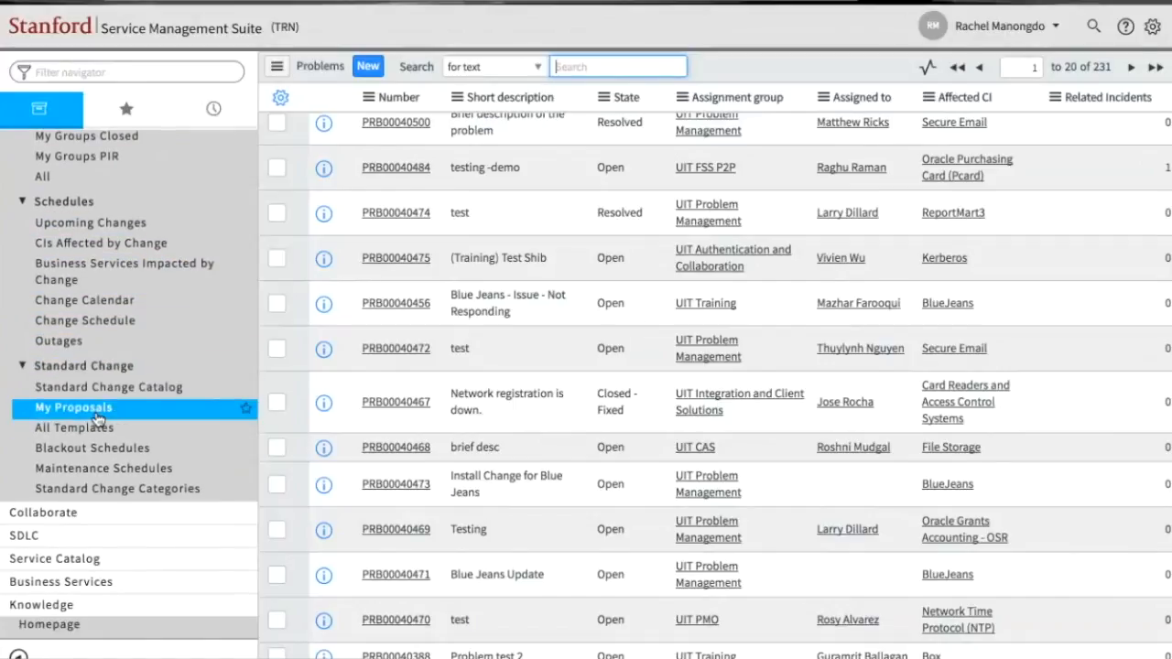
pyautogui.scroll(-1, 98, 418)
pyautogui.scroll(3, 98, 418)
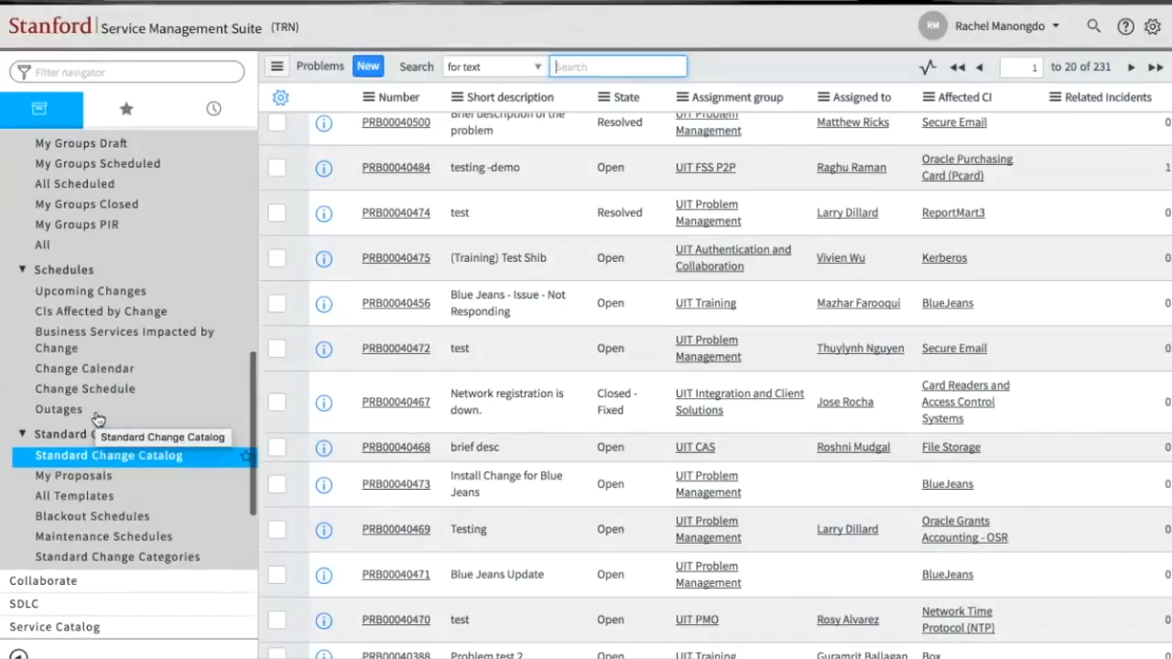
pyautogui.scroll(3, 98, 417)
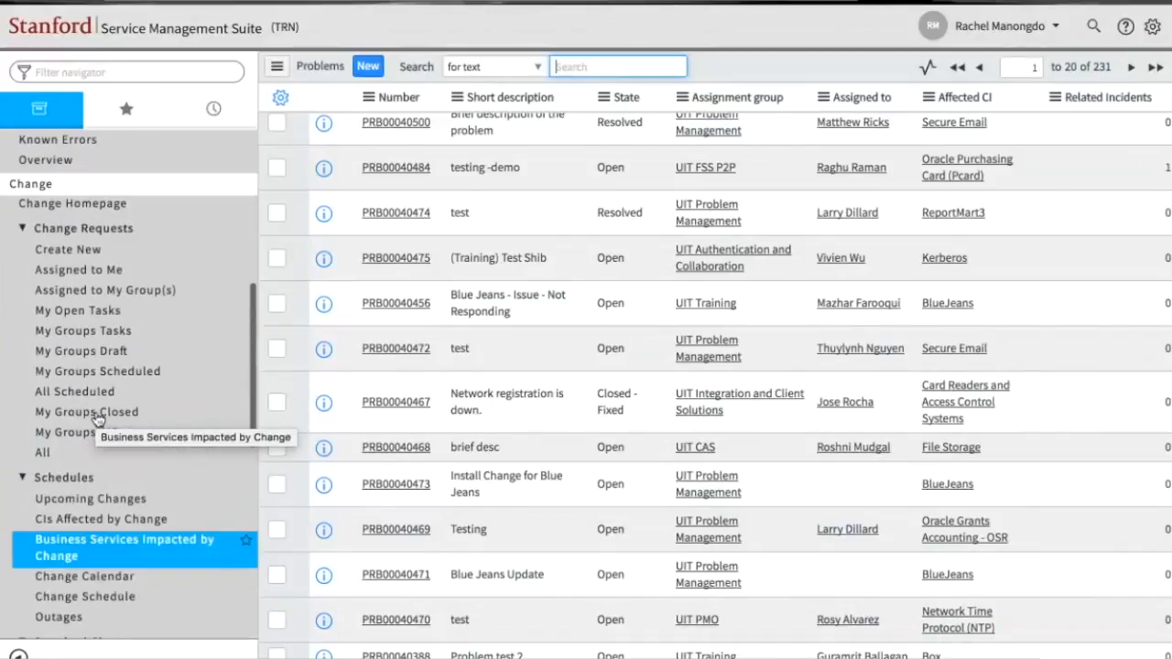
# - Create a new Normal change request and set its Affected CI to Oracle Purchasing Card (Pcard)
pyautogui.click(85, 260)
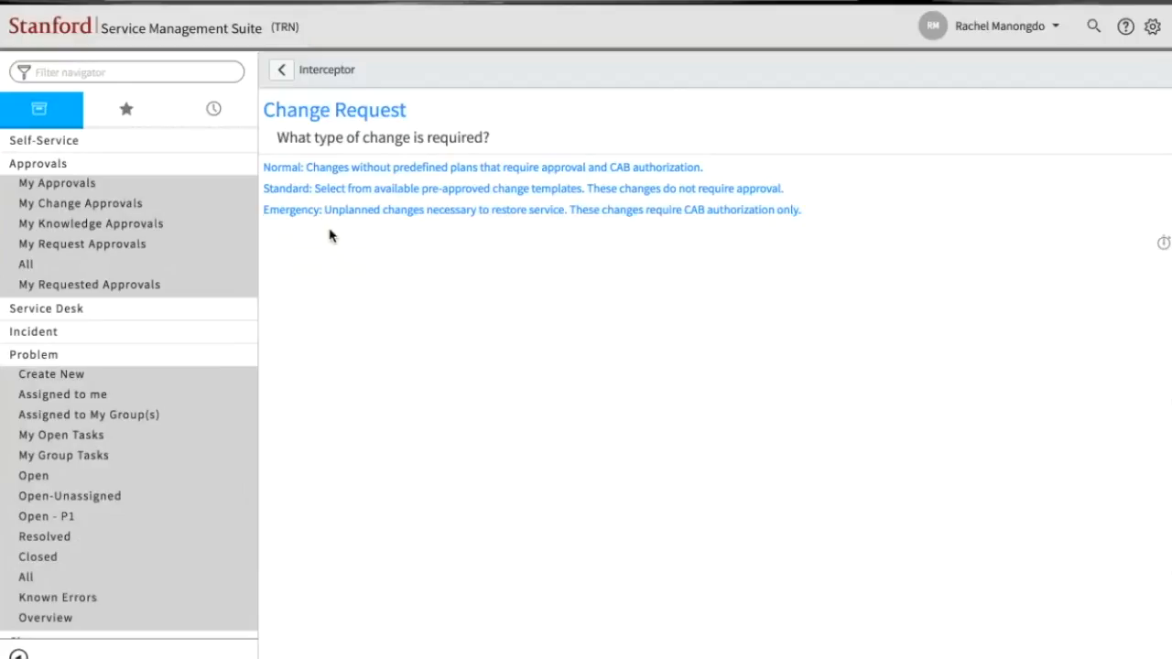
pyautogui.click(320, 170)
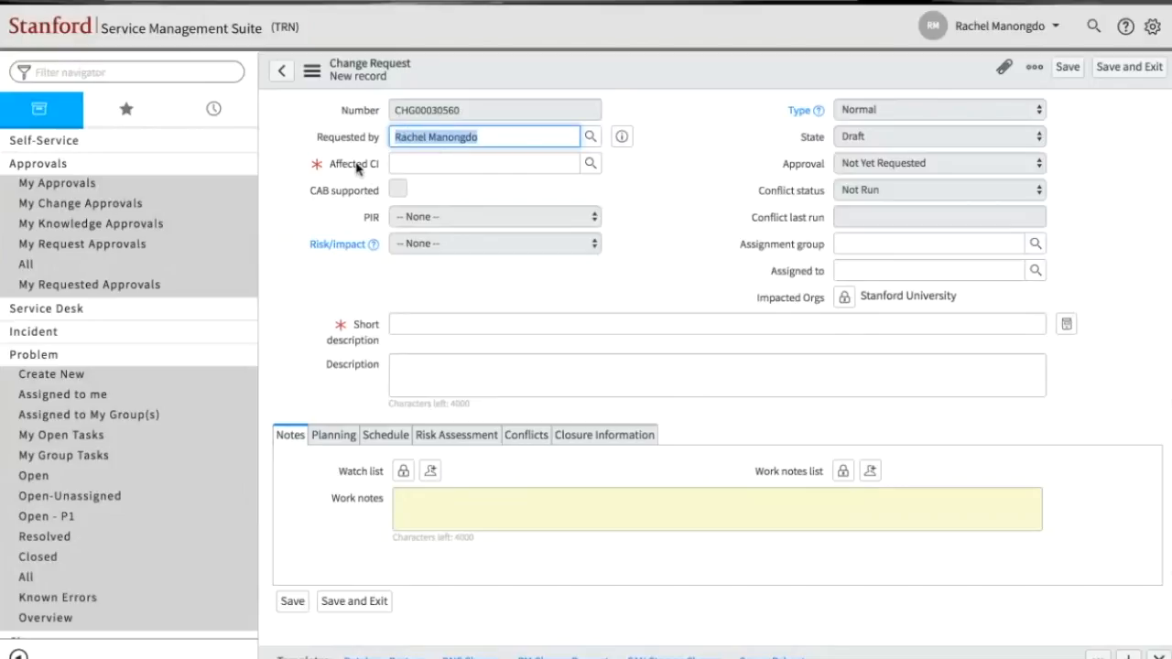
pyautogui.click(418, 165)
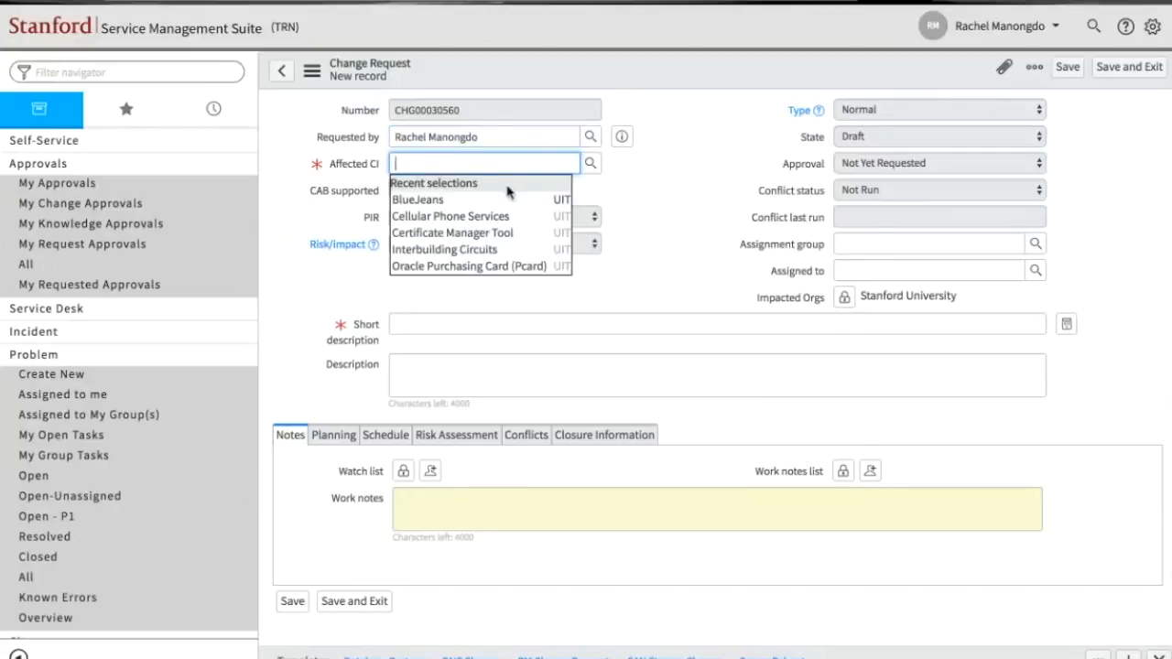
pyautogui.click(482, 268)
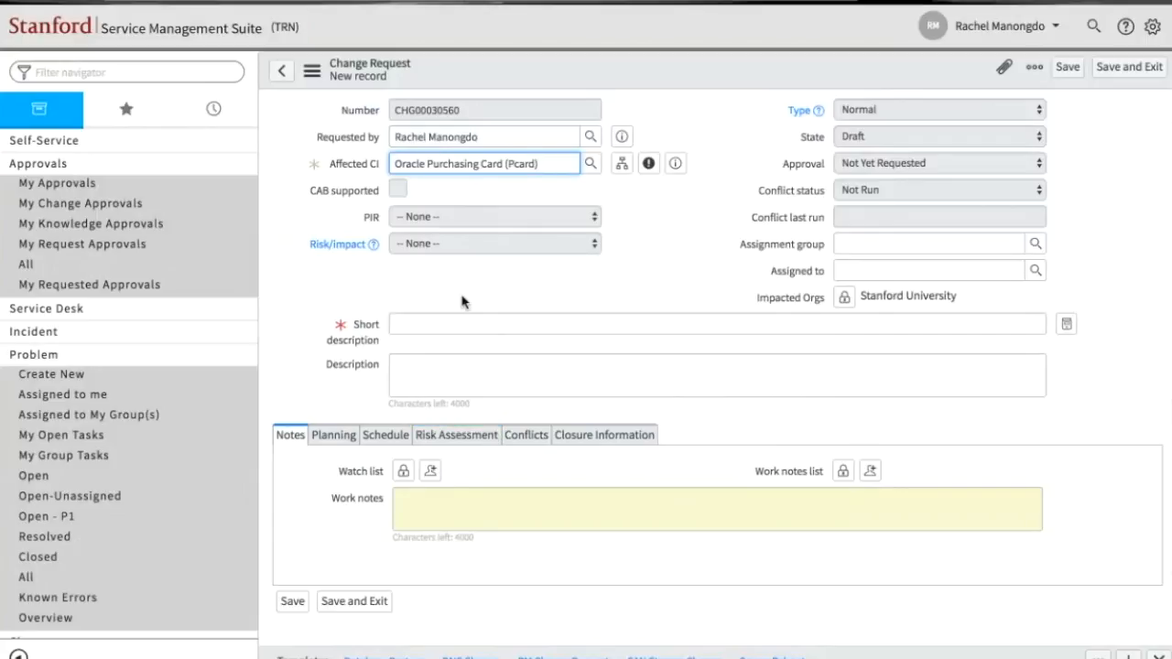
pyautogui.scroll(-1, 462, 302)
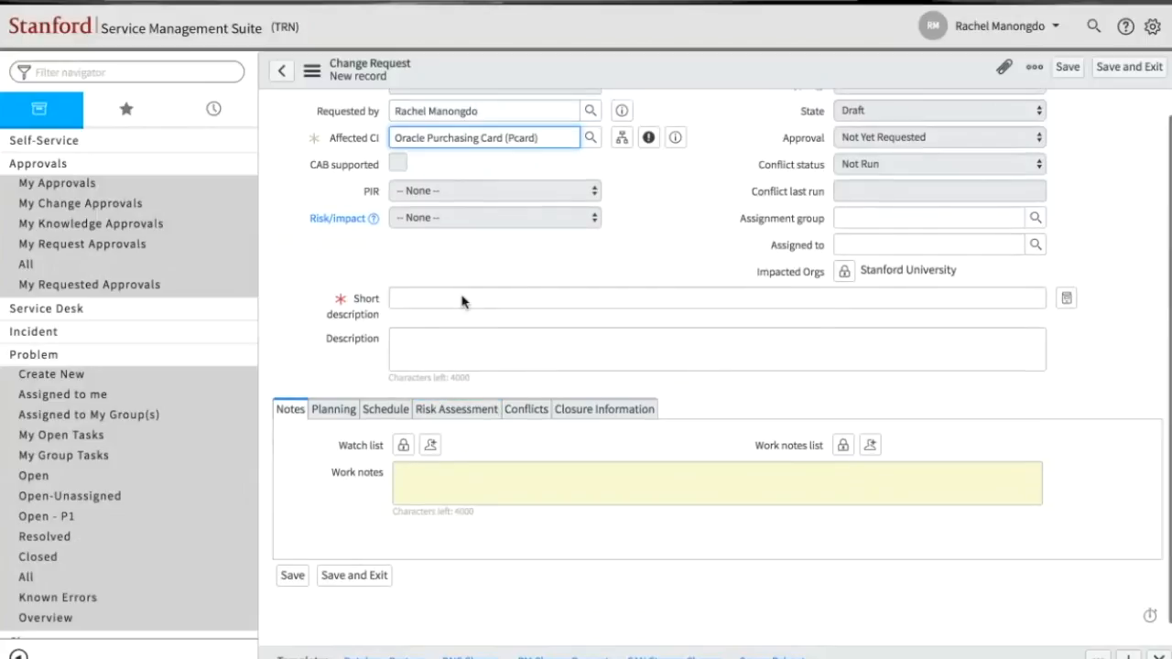
pyautogui.scroll(1, 462, 295)
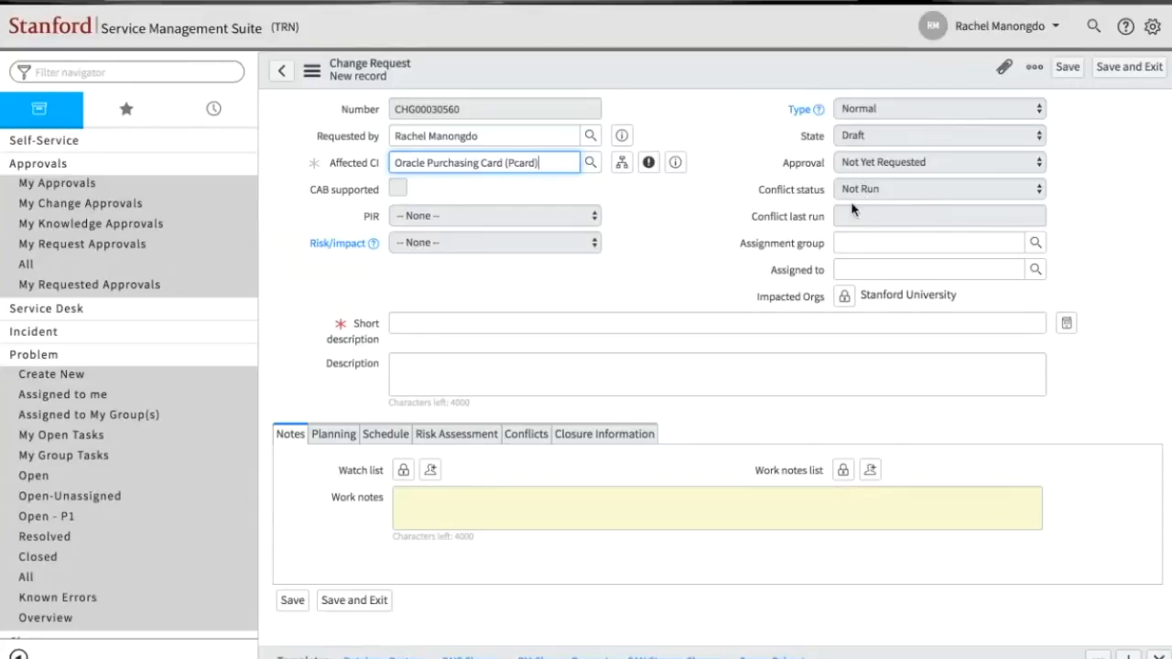
# - Set the assignment group to UIT Communications and fill in the assignee's name on the change request
pyautogui.click(850, 242)
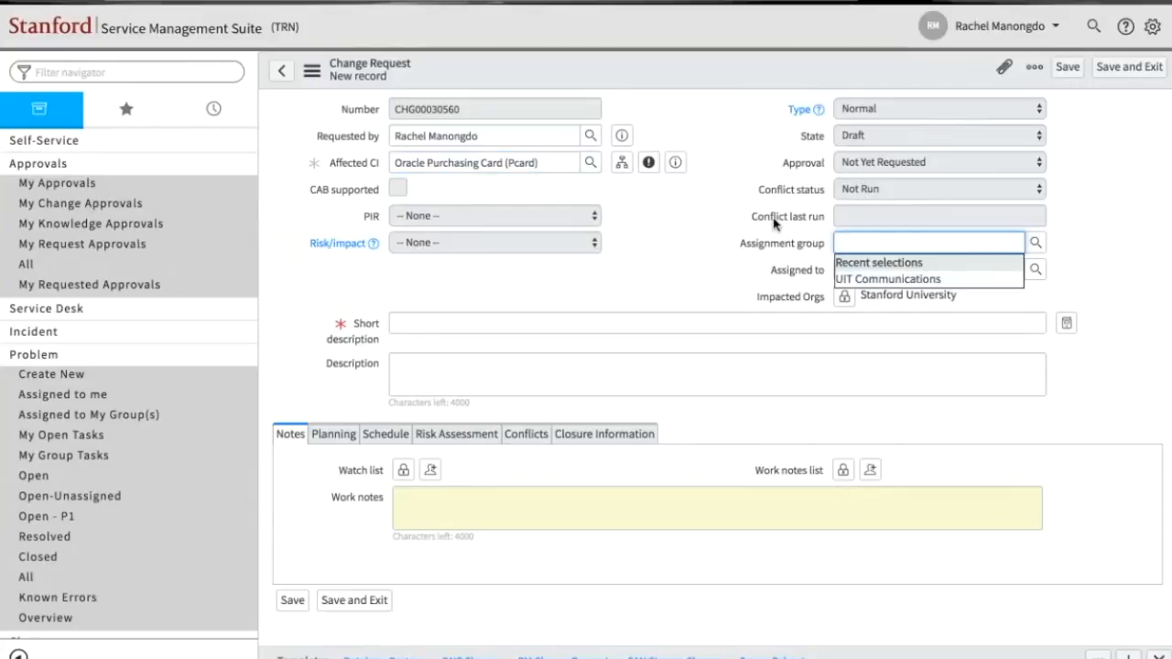
pyautogui.click(713, 245)
pyautogui.click(875, 241)
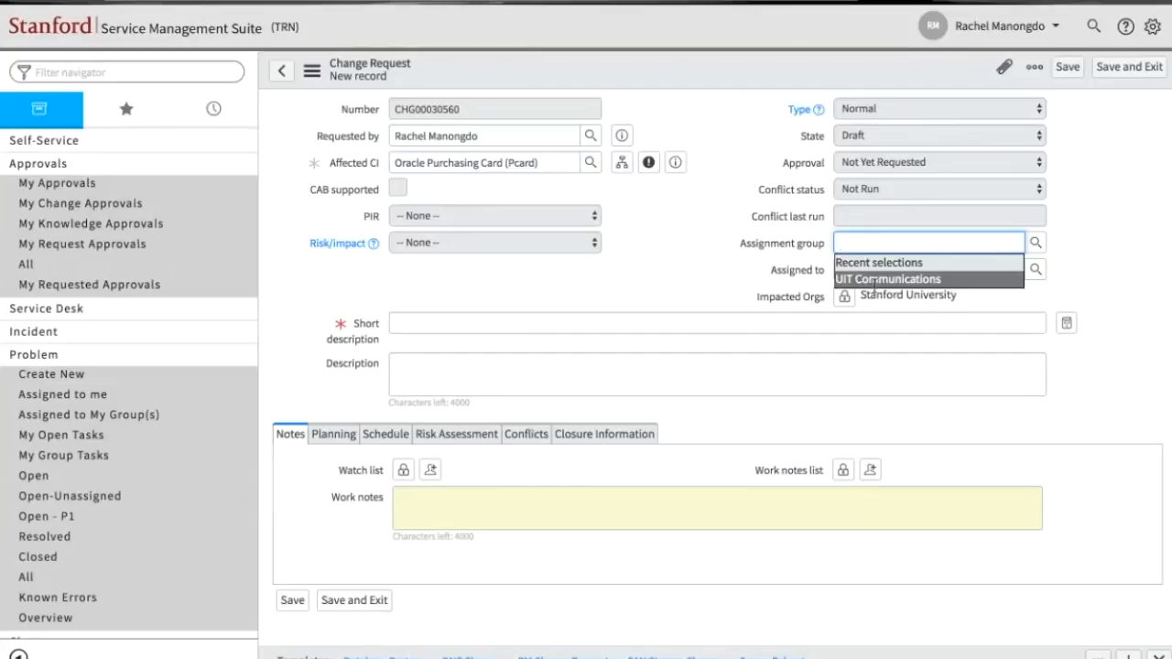
pyautogui.click(875, 279)
pyautogui.click(869, 270)
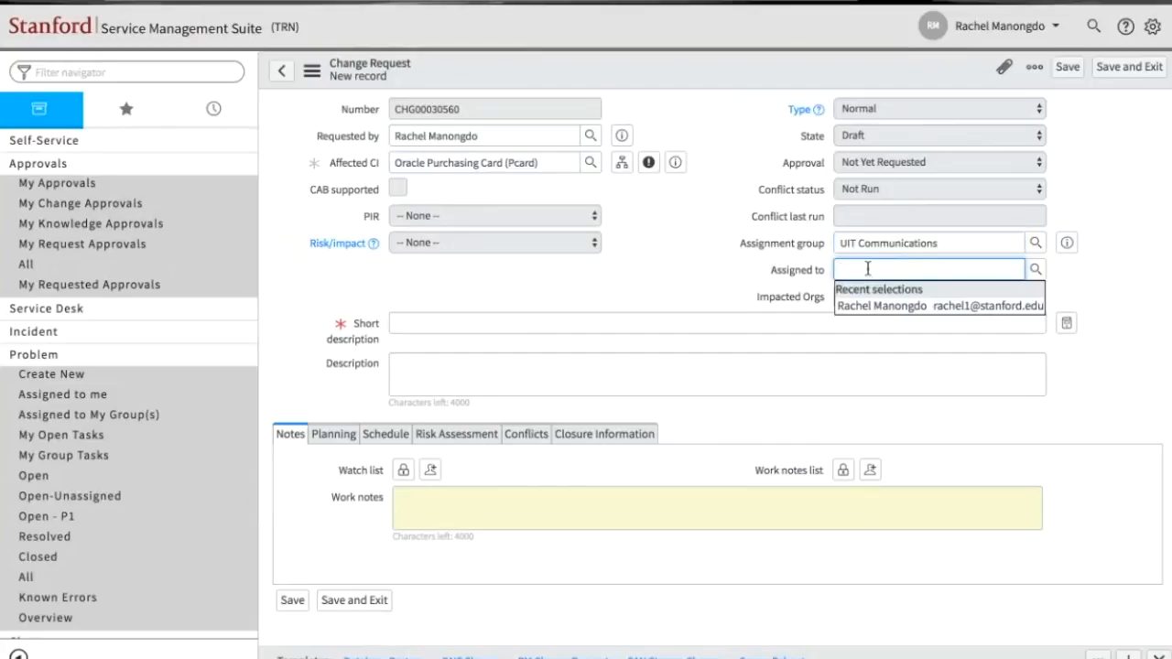
pyautogui.write('rachel')
pyautogui.click(867, 305)
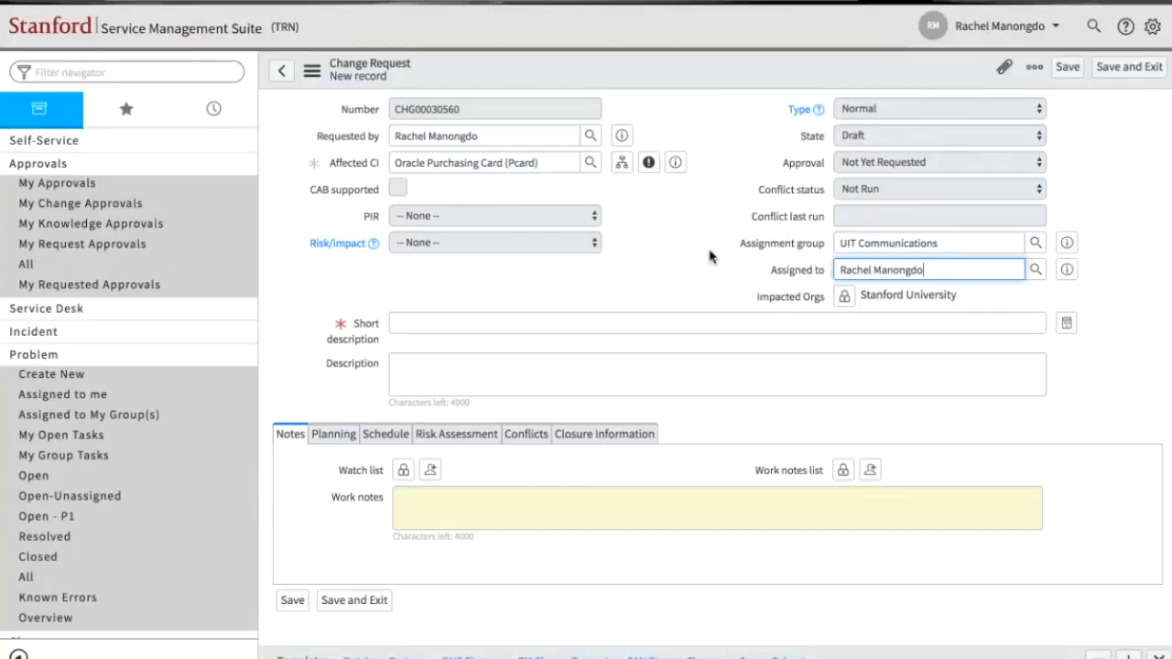
# - Clear the Assigned to and Assignment group values on the change request
pyautogui.moveTo(938, 267); pyautogui.dragTo(821, 273)
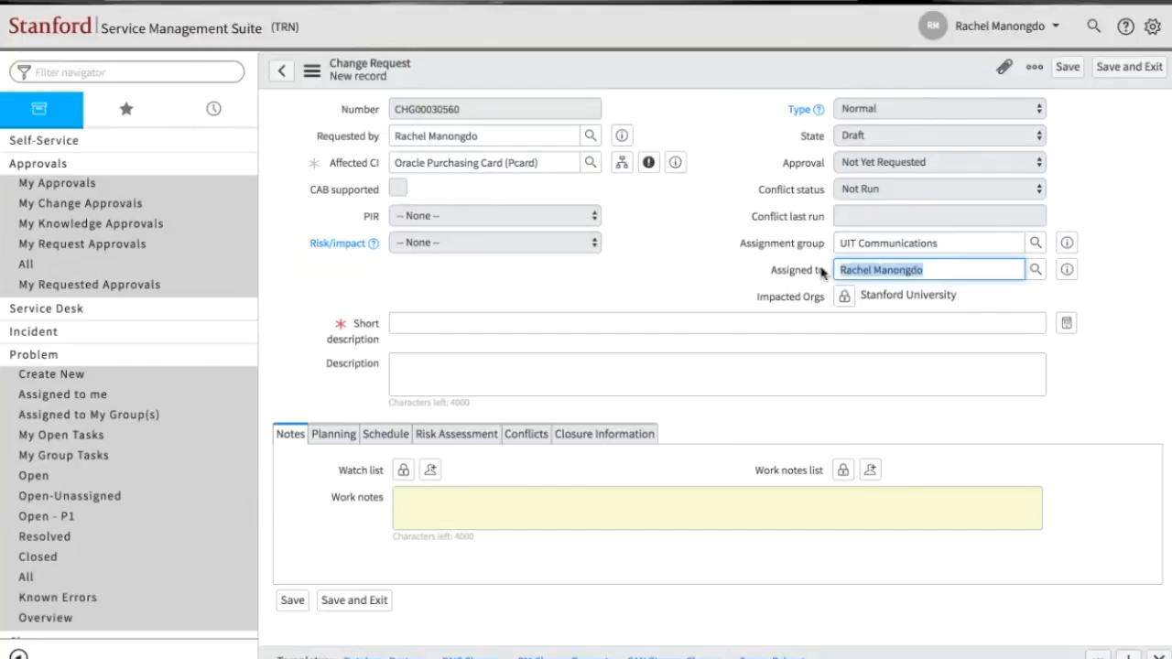
pyautogui.press('BackSpace')
pyautogui.click(955, 242)
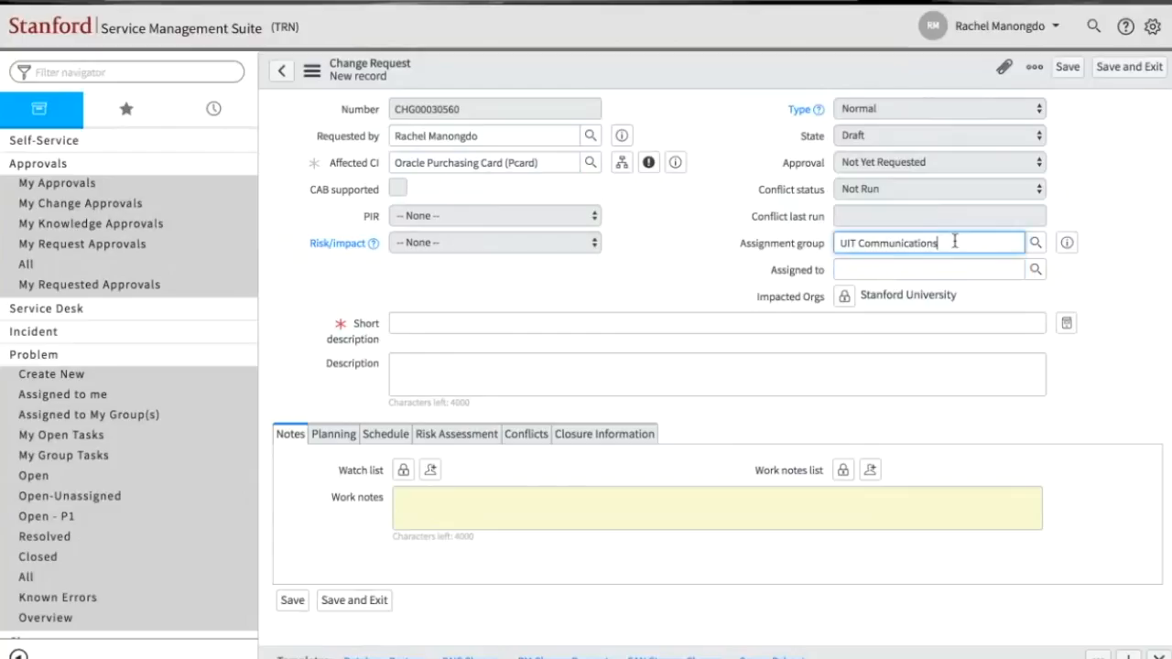
pyautogui.moveTo(954, 242); pyautogui.dragTo(827, 245)
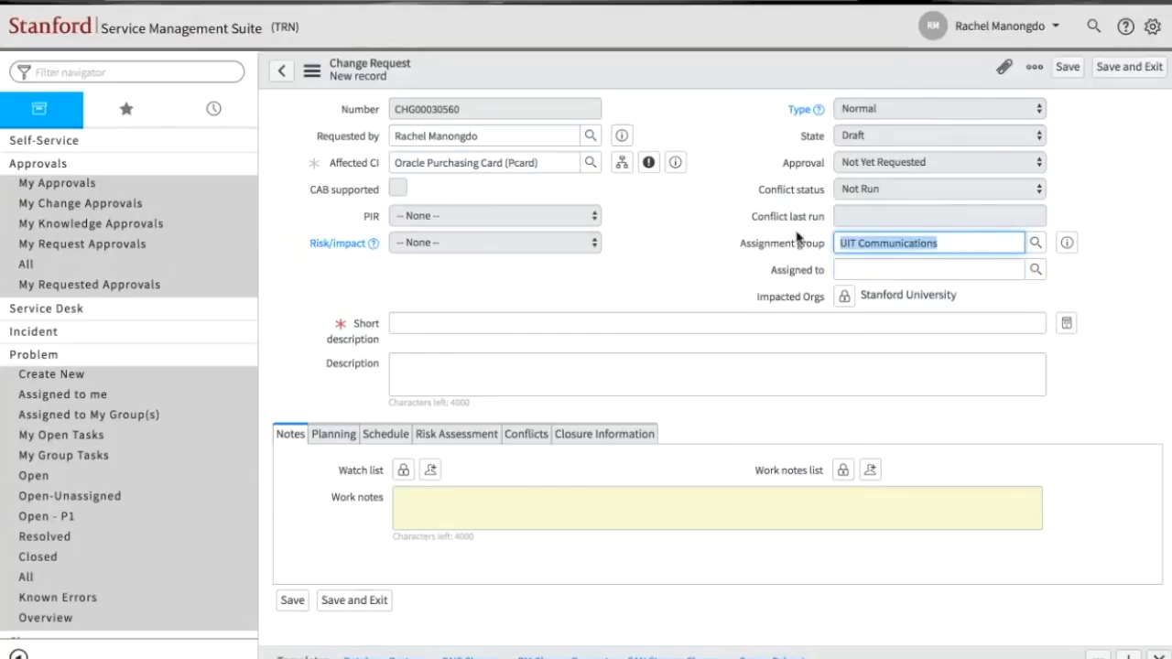
pyautogui.press('BackSpace')
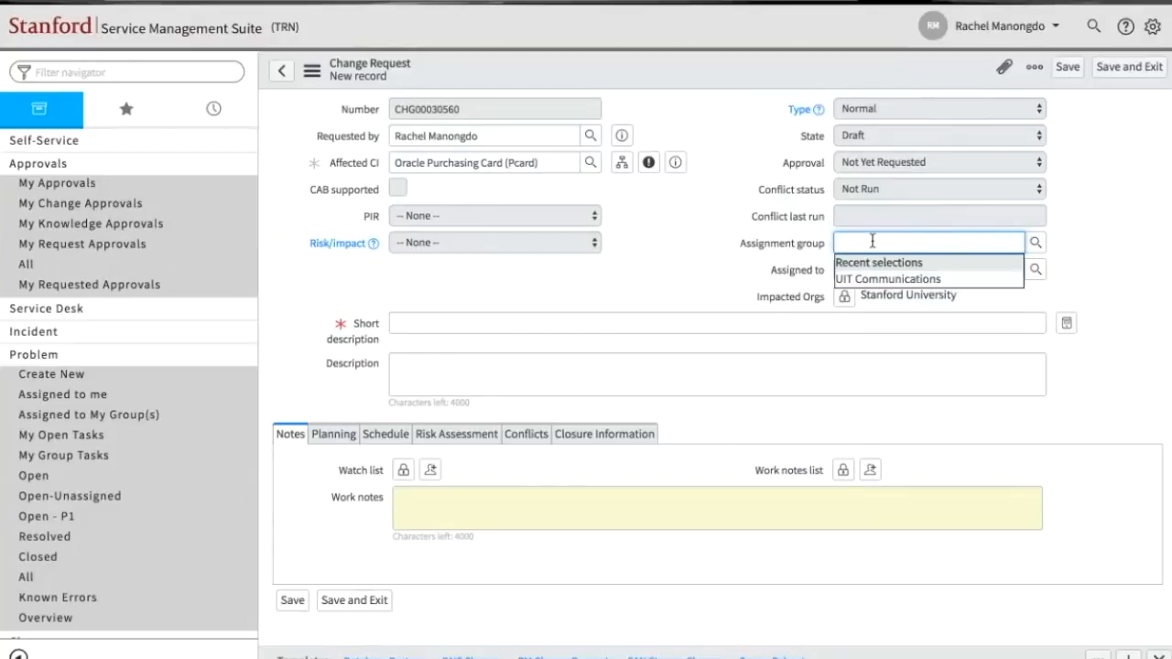
# - Look through the Group Hierarchy list of groups available for the change request's assignment
pyautogui.press('Tab')
pyautogui.click(893, 243)
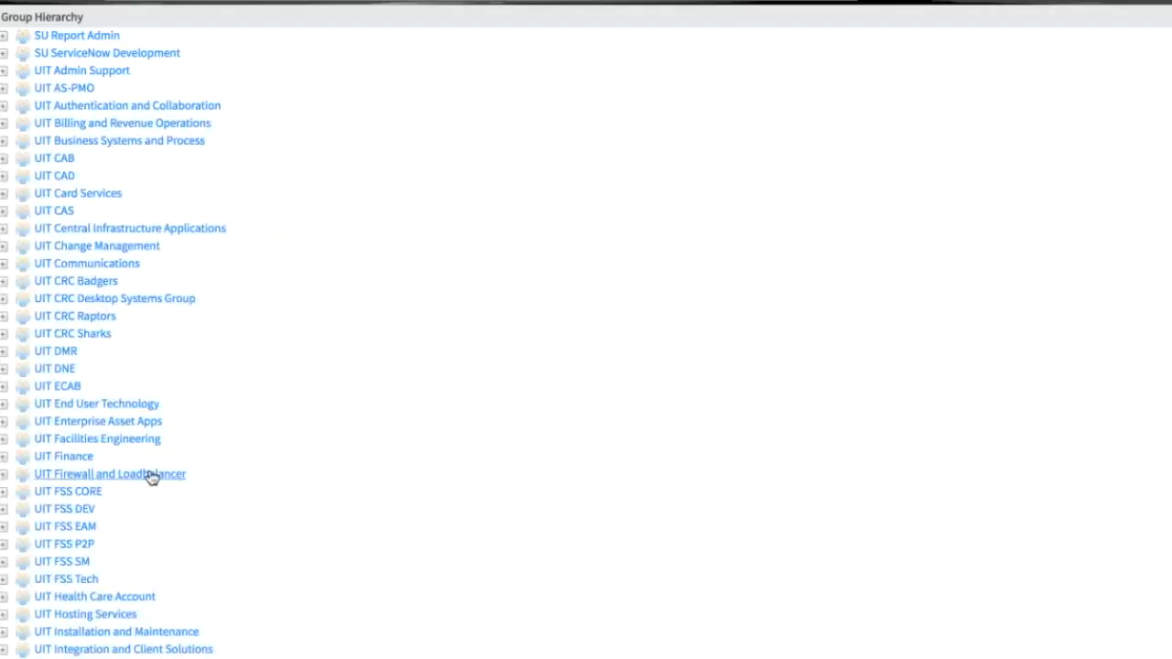
pyautogui.scroll(-5, 152, 477)
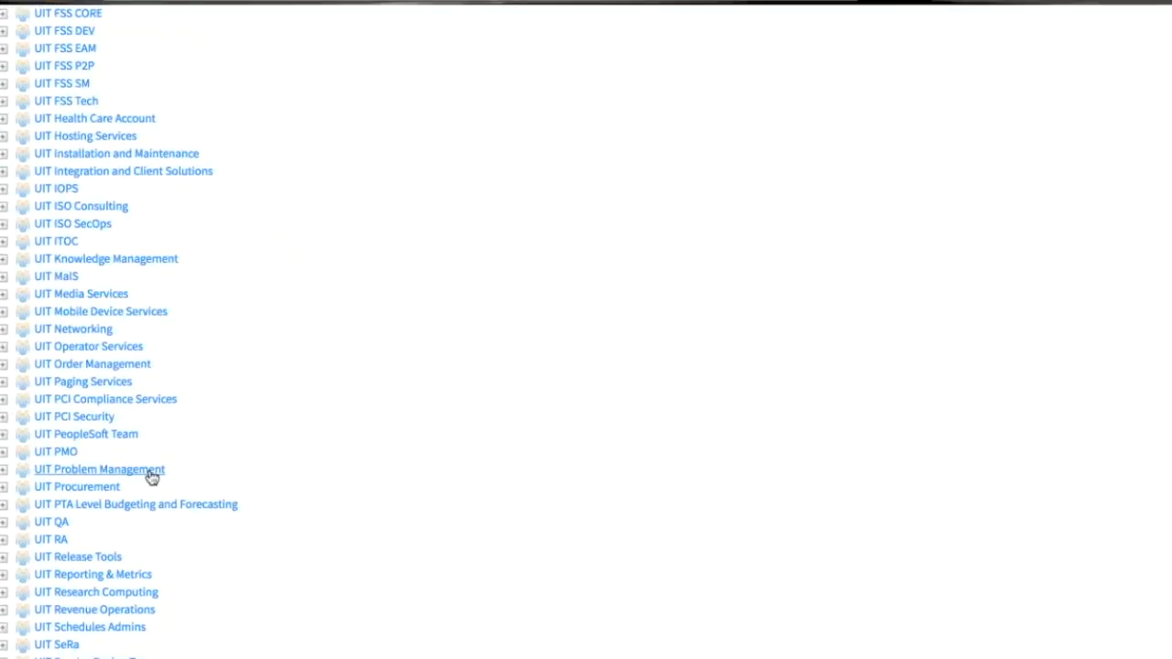
pyautogui.scroll(-2, 151, 477)
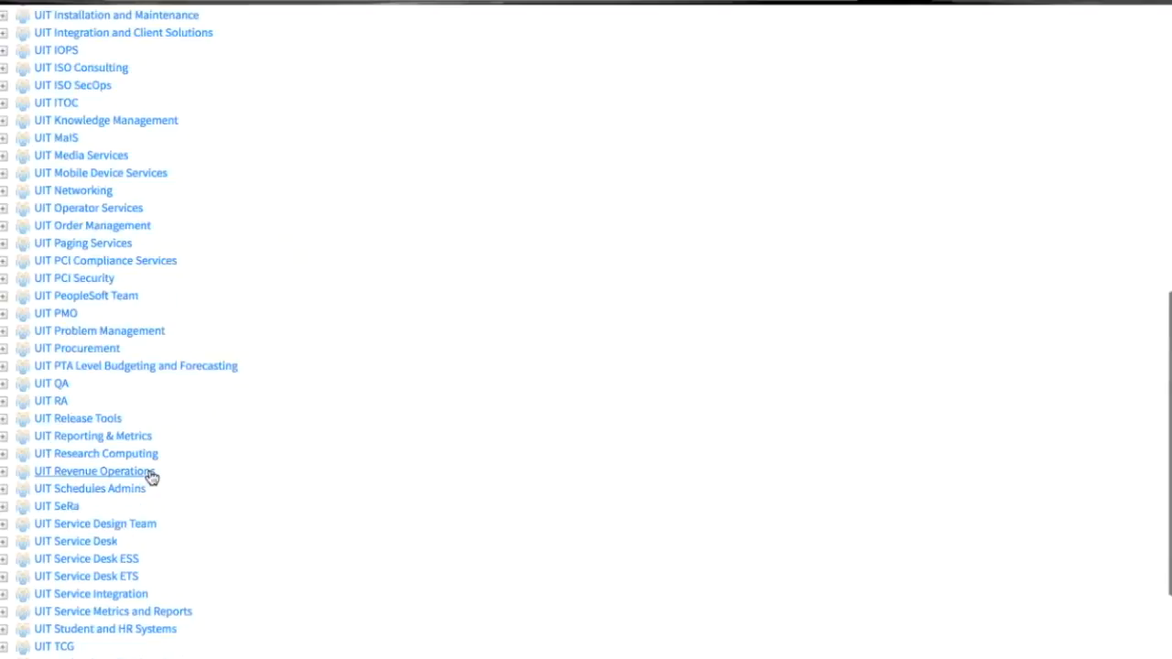
pyautogui.scroll(-2, 151, 477)
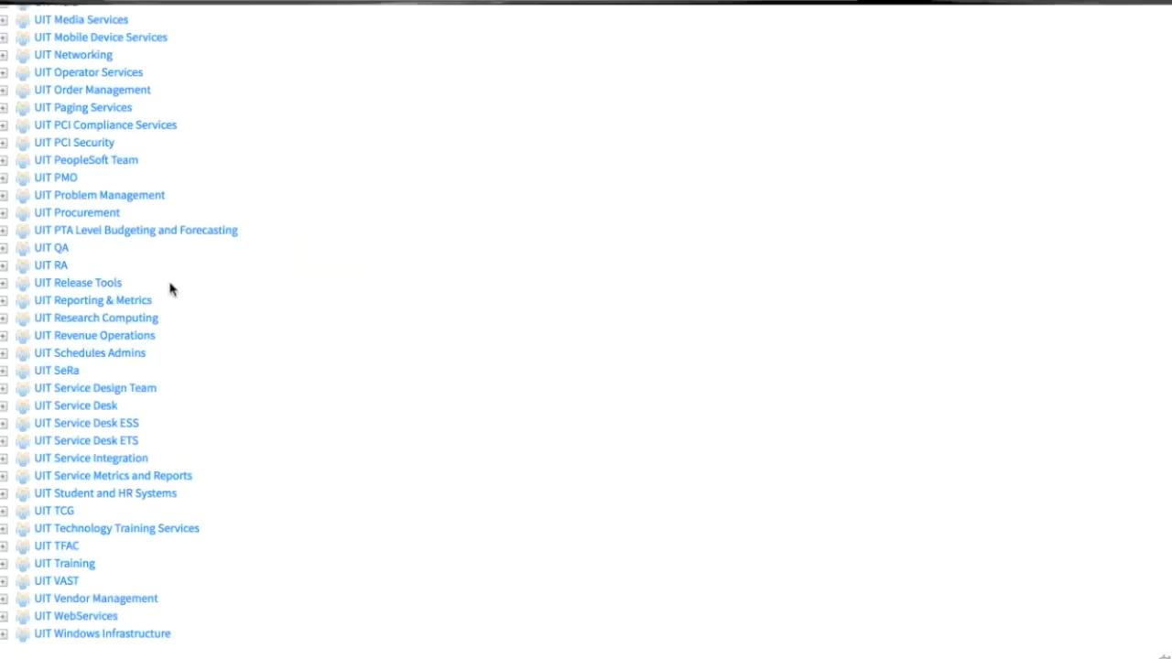
pyautogui.scroll(10, 170, 290)
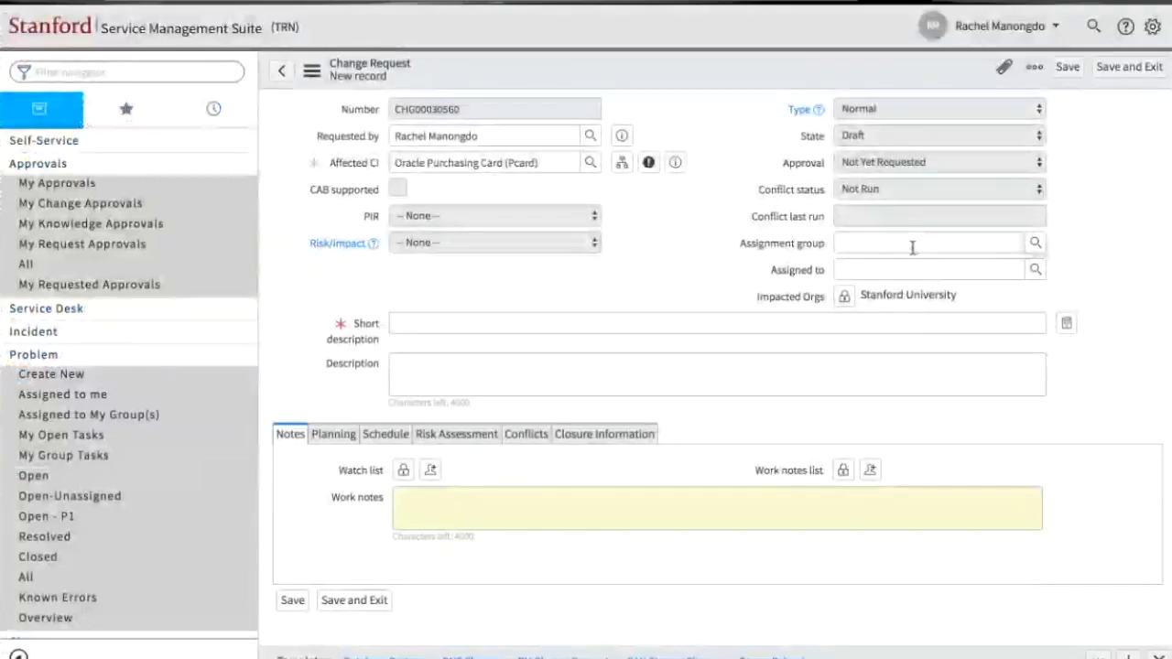
# - Set the assignment group to UIT Communications and choose the assignee by looking up their name
pyautogui.click(913, 243)
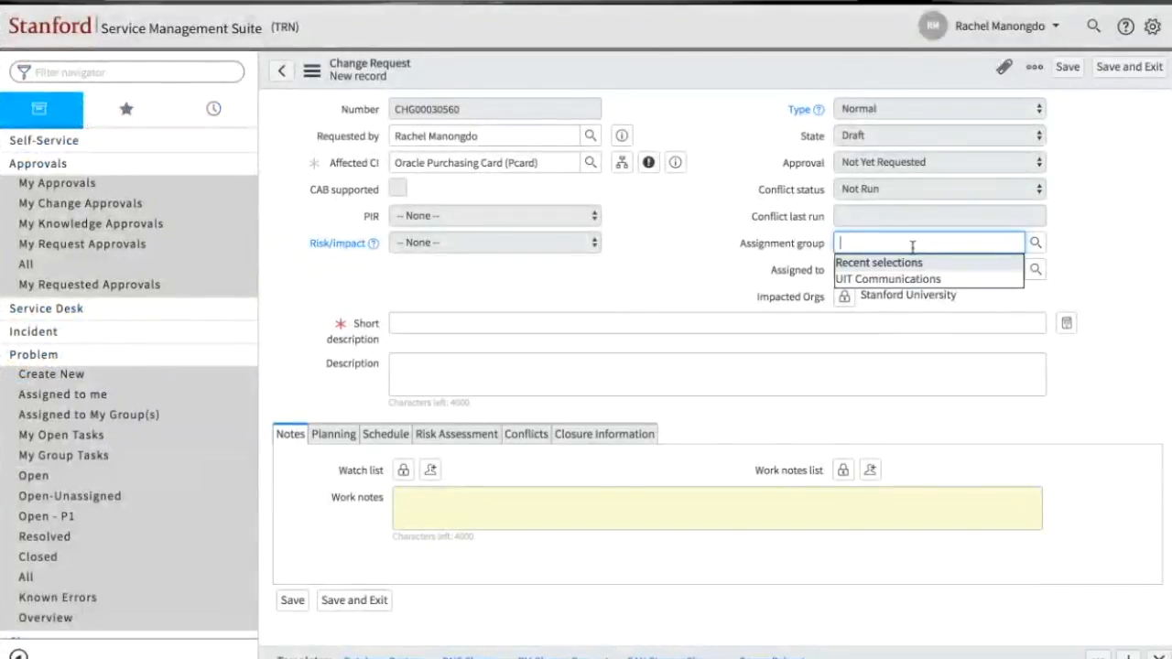
pyautogui.click(905, 279)
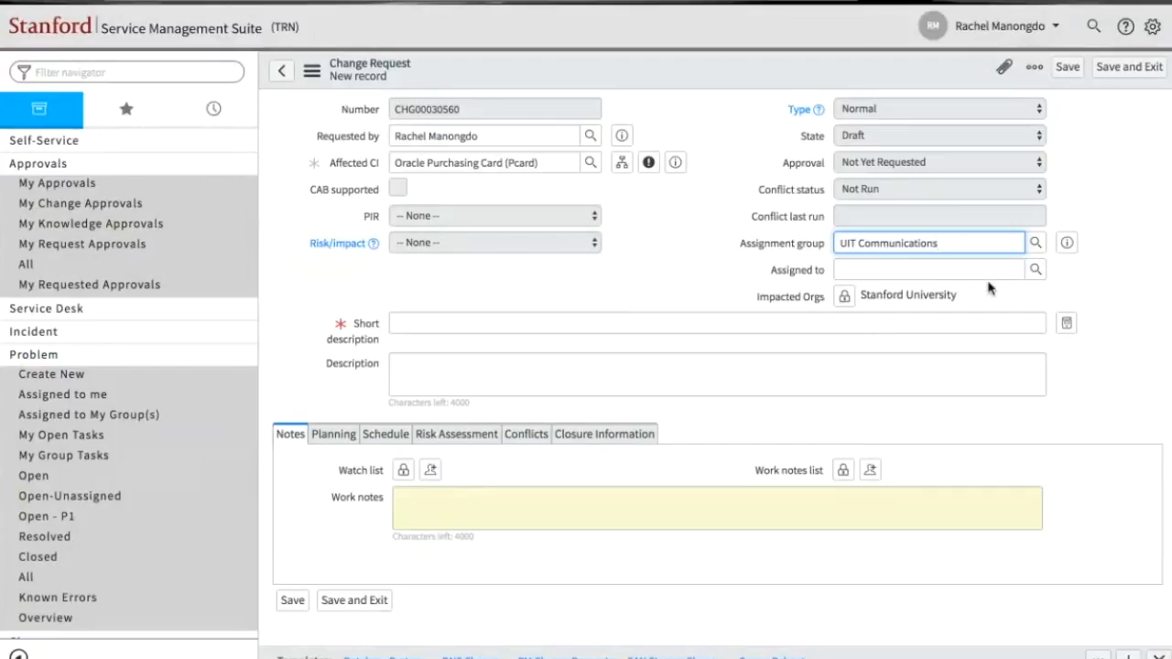
pyautogui.click(1037, 270)
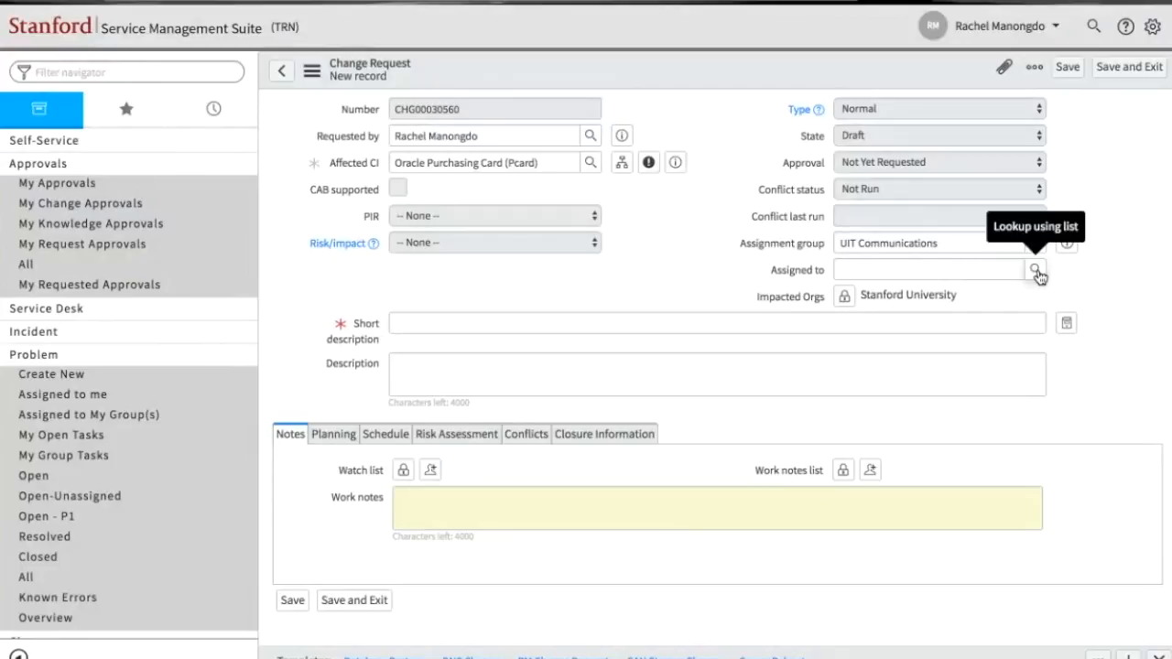
pyautogui.click(960, 268)
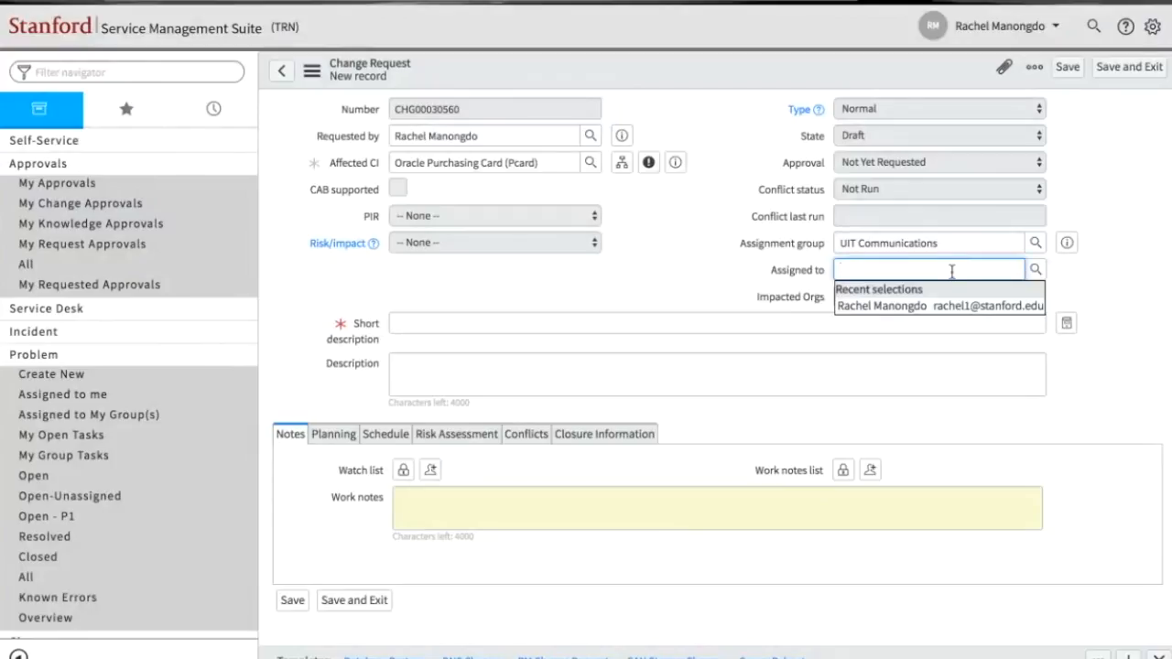
pyautogui.write('rach')
pyautogui.click(948, 304)
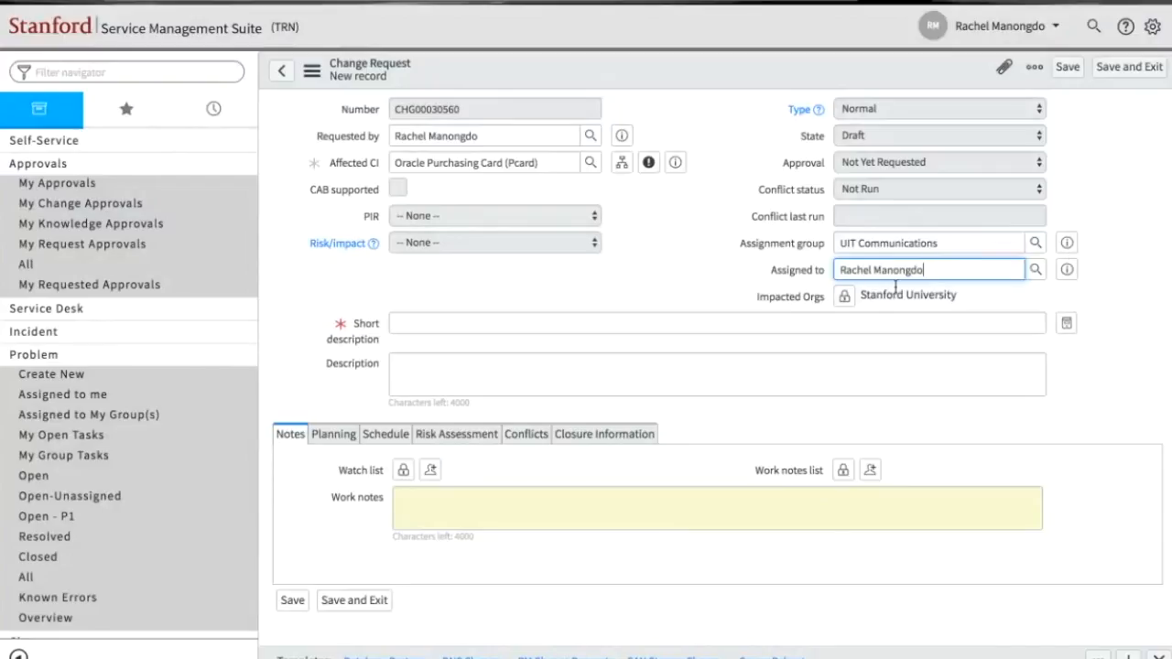
# - Clear the Assigned to value and reselect the same person from the recent selections
pyautogui.click(820, 271)
pyautogui.press('BackSpace')
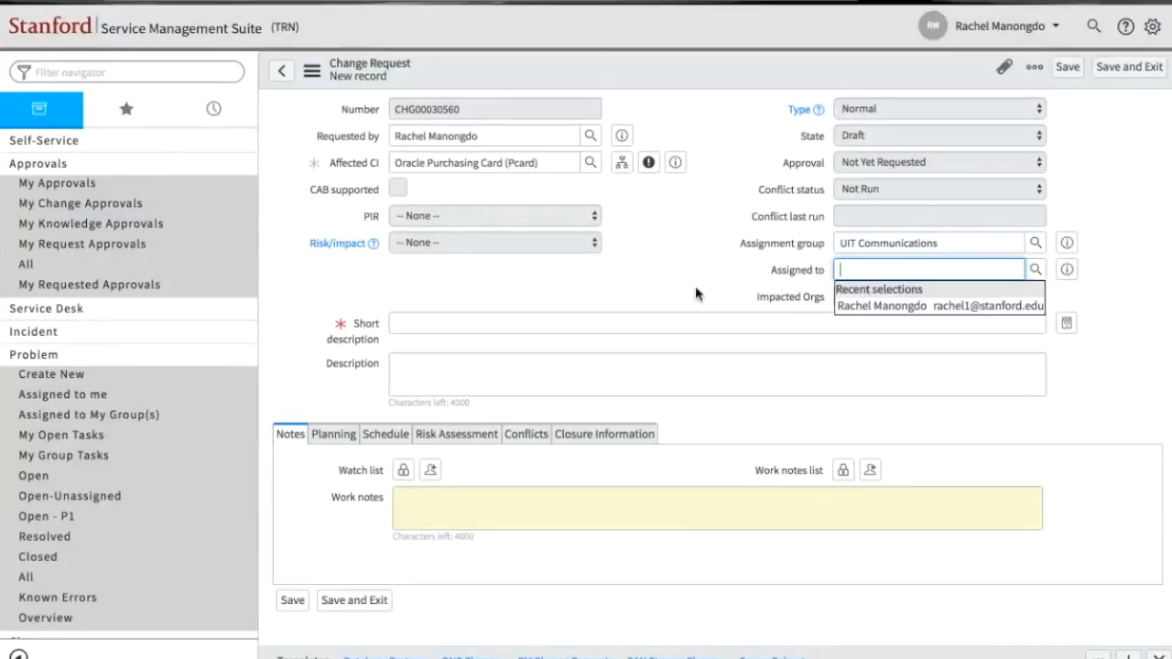
pyautogui.click(695, 286)
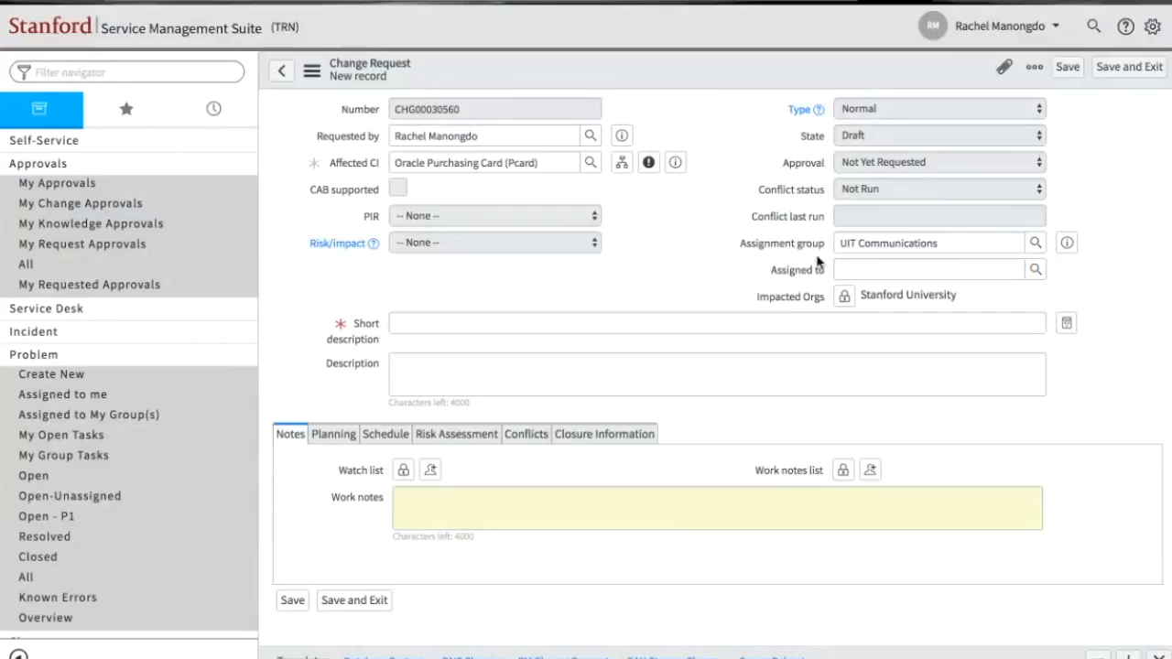
pyautogui.click(942, 271)
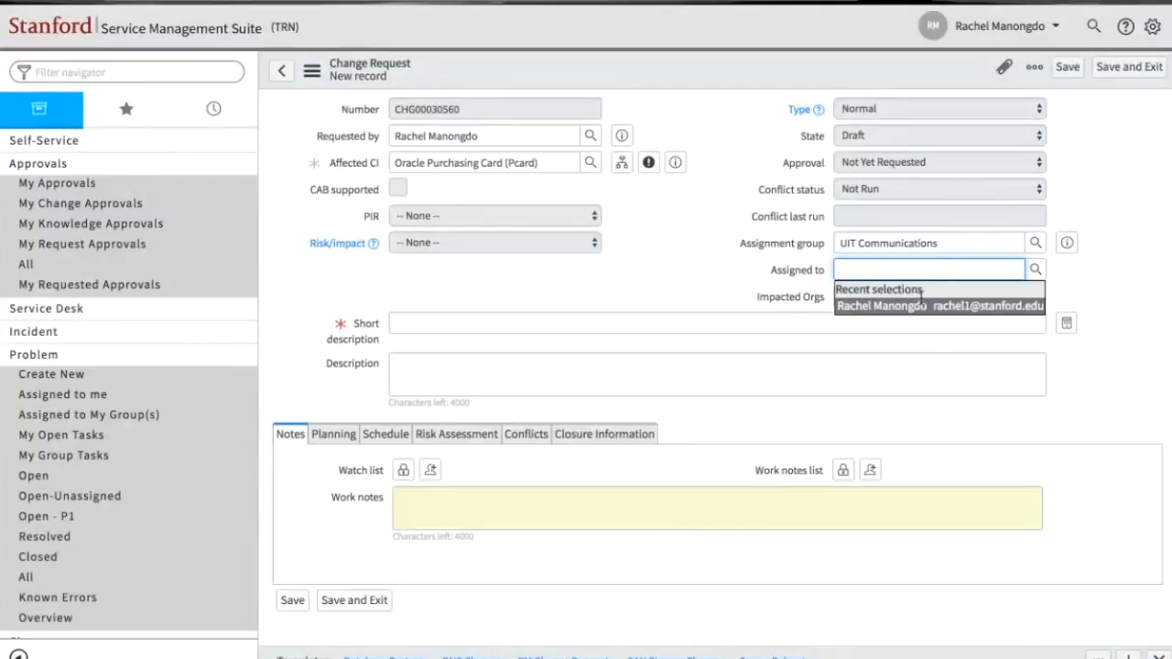
pyautogui.click(916, 305)
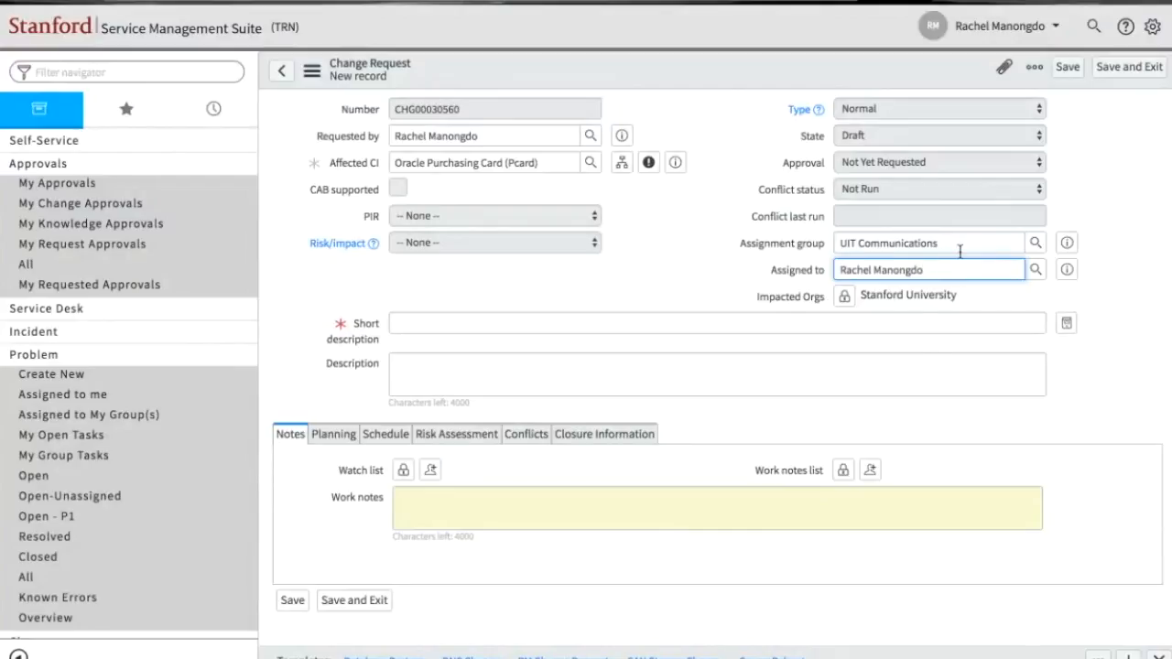
# - Look through the companies available for the change request's Impacted Orgs and lock the field again
pyautogui.click(713, 252)
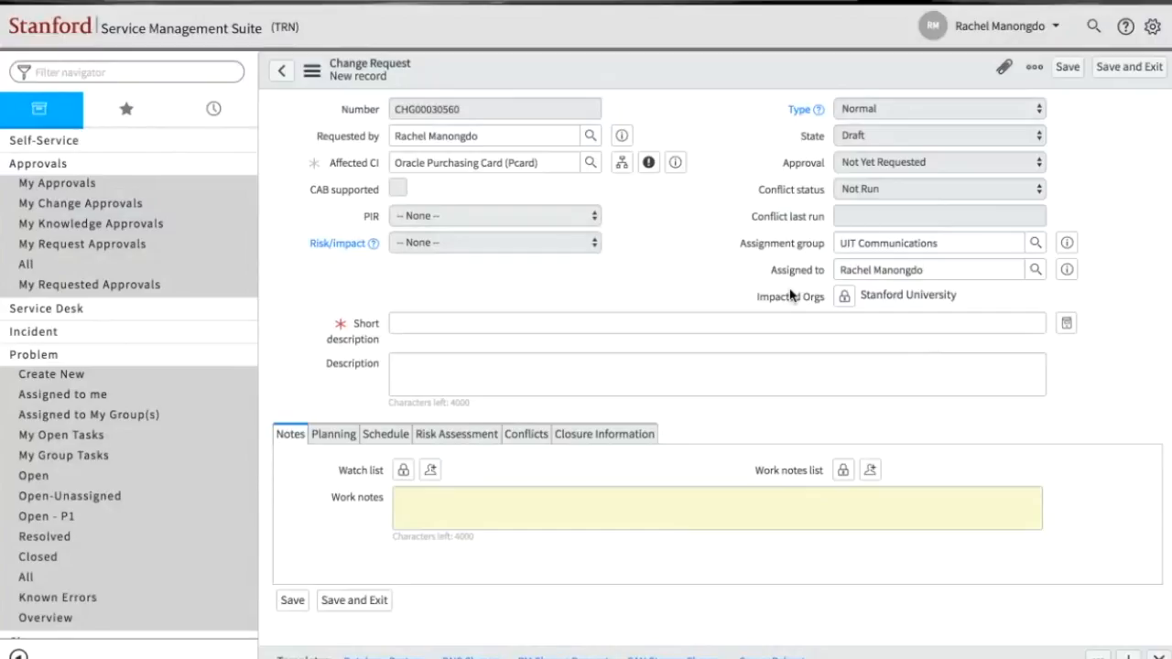
pyautogui.click(845, 302)
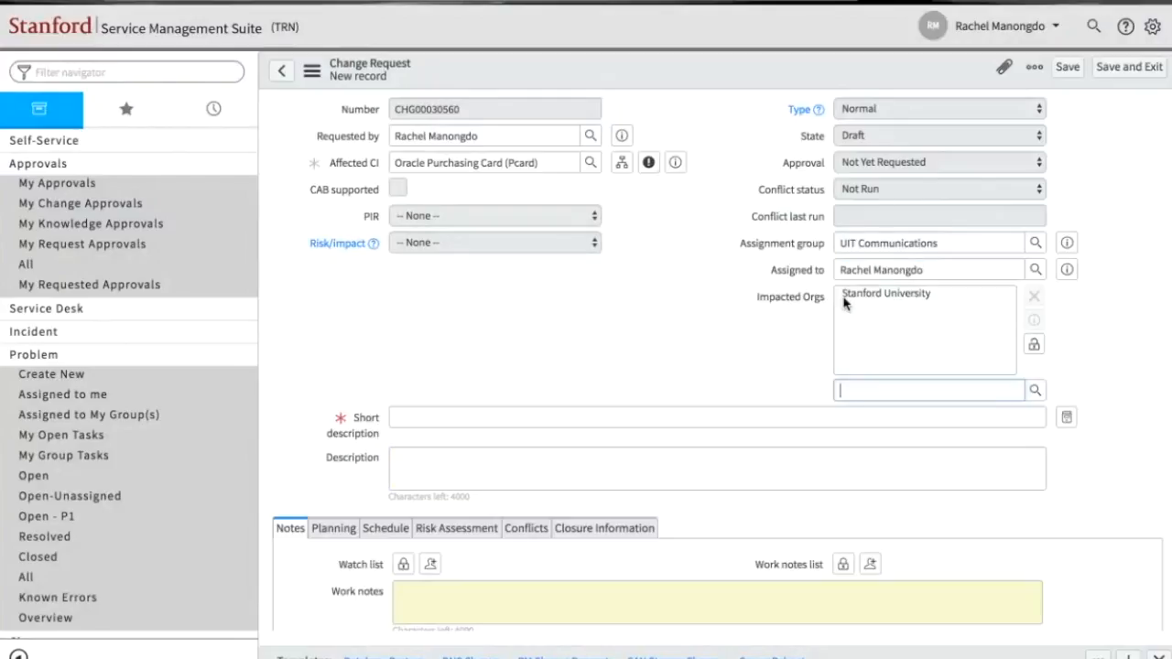
pyautogui.click(1036, 390)
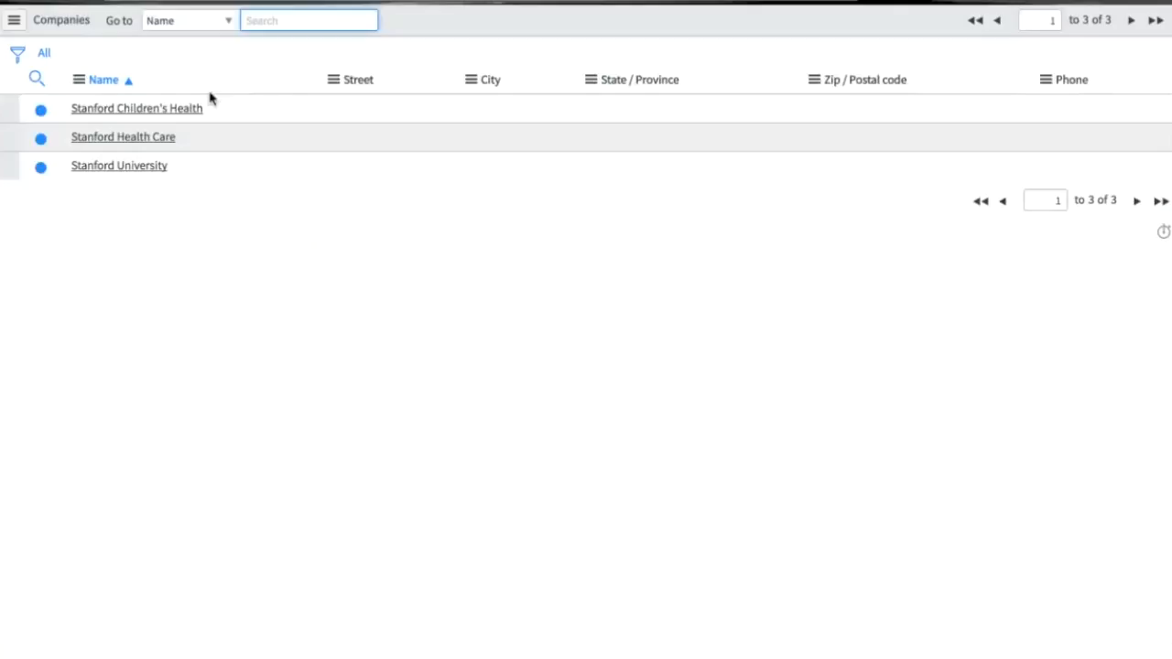
pyautogui.click(153, 137)
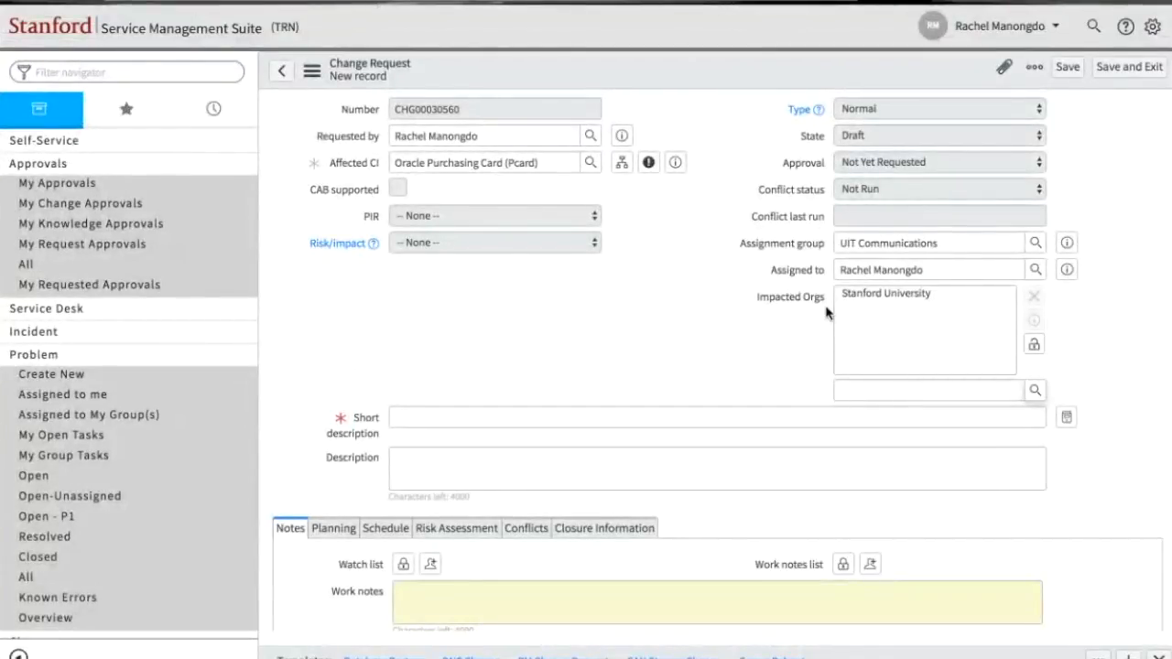
pyautogui.click(1033, 345)
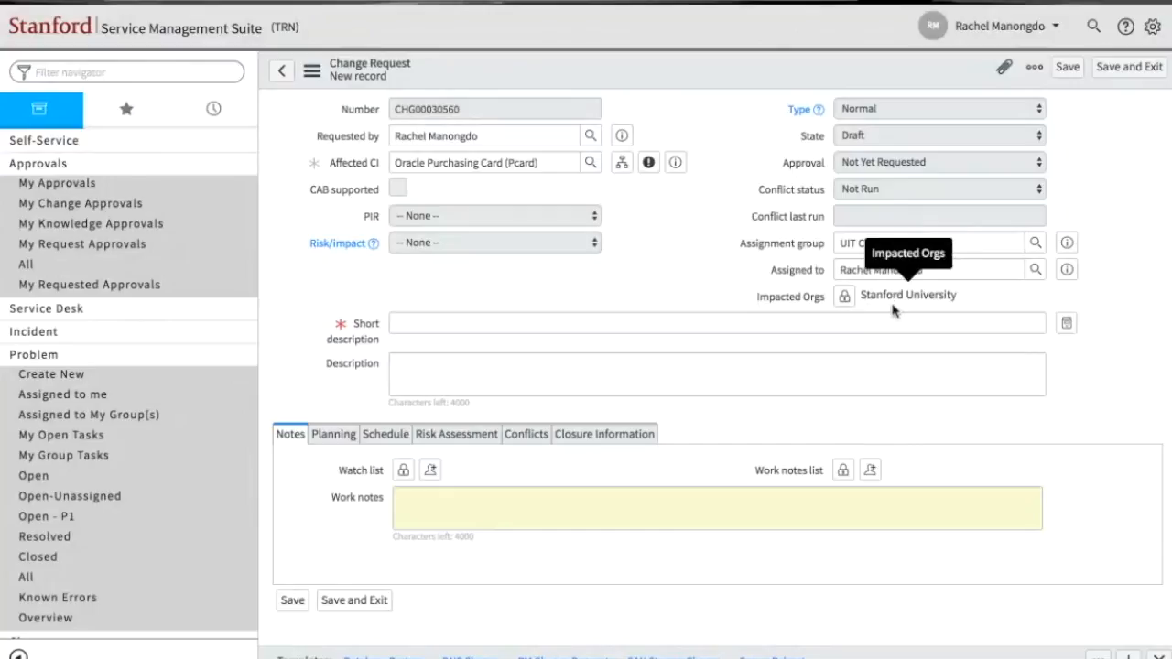
# - Enter "Brief description of the change" as the short description and "Additional information" as the description
pyautogui.click(836, 321)
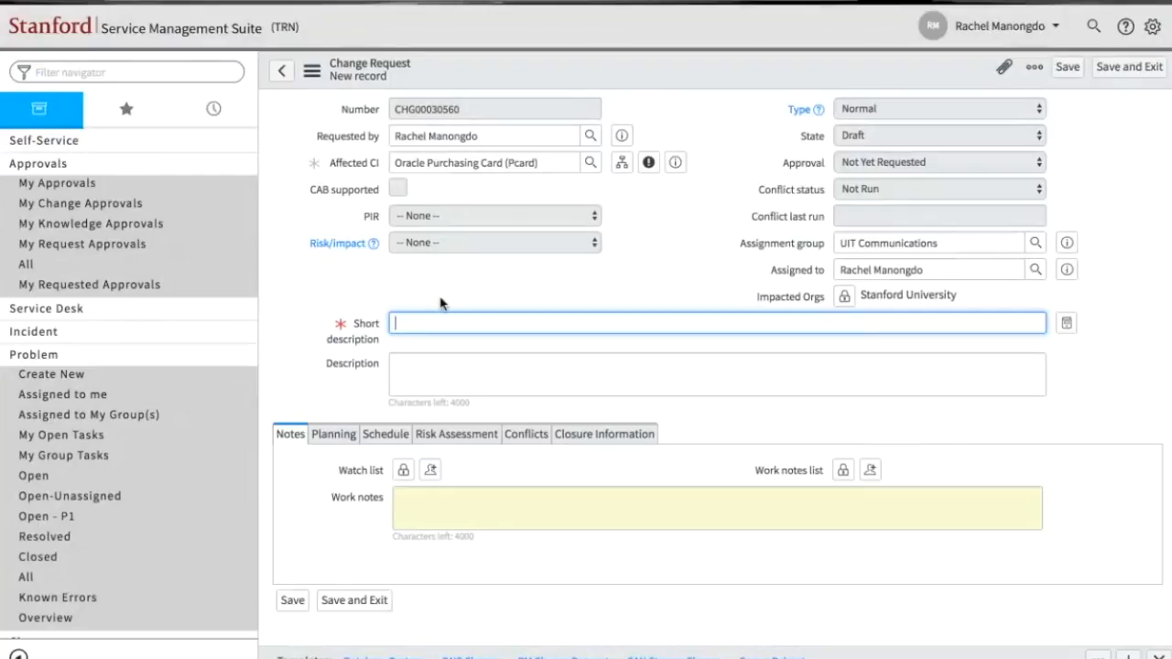
pyautogui.write('Brief description of the change')
pyautogui.click(446, 382)
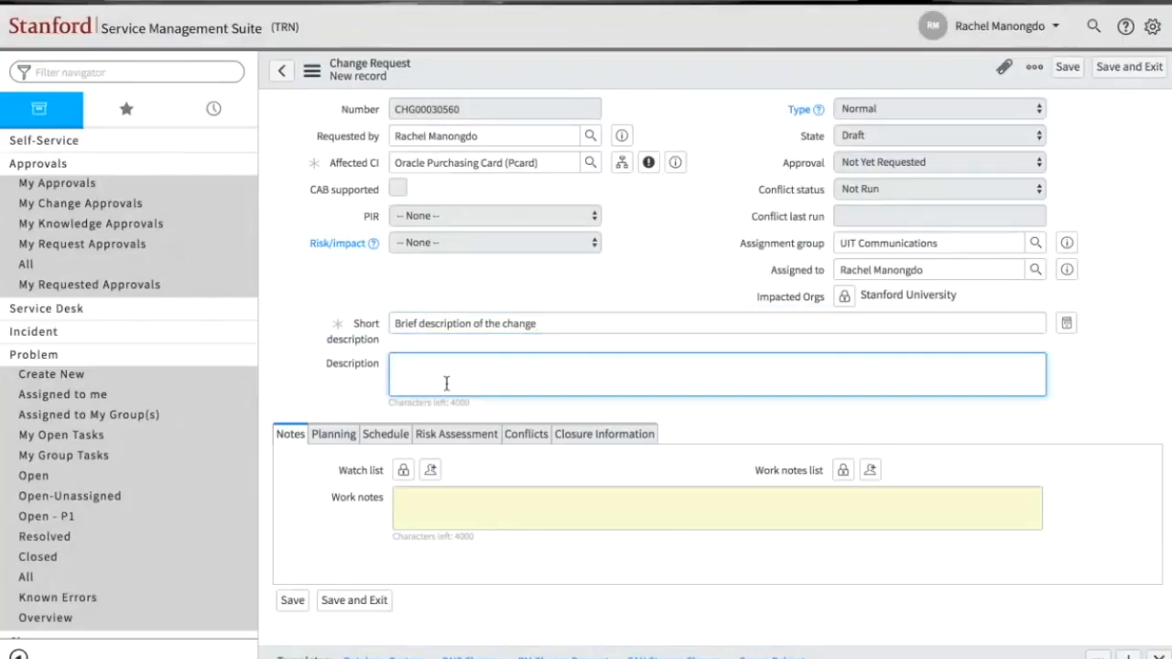
pyautogui.write('Add')
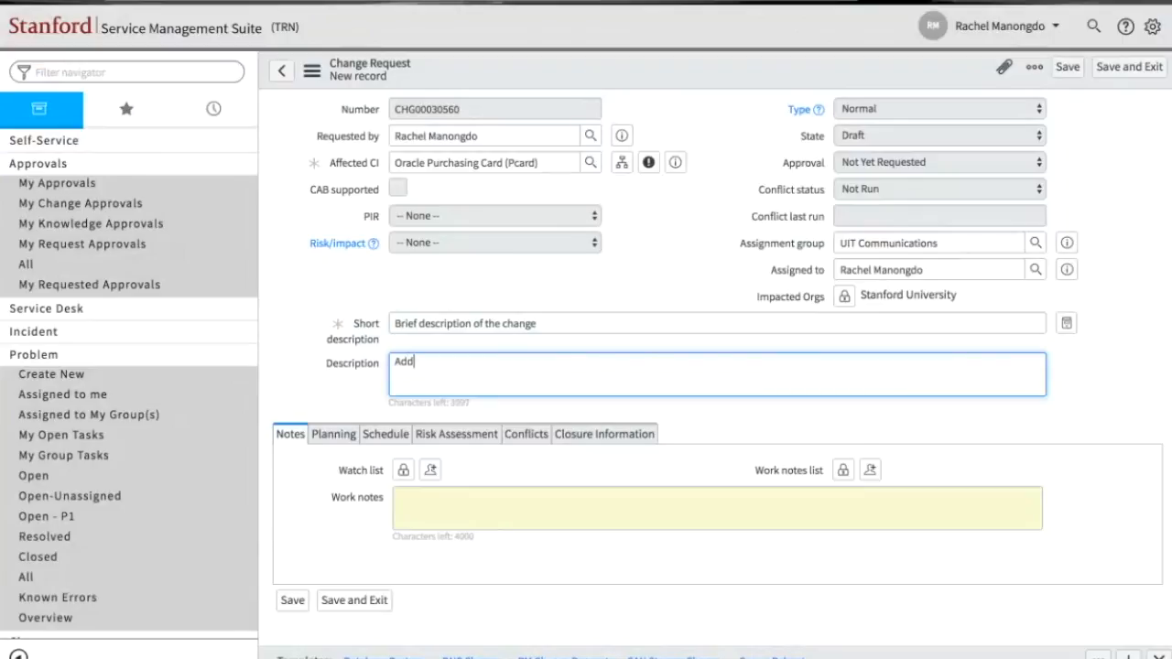
pyautogui.write('itional information')
# - Enter "internal work notes" in the work notes and save the change request
pyautogui.scroll(-1, 544, 376)
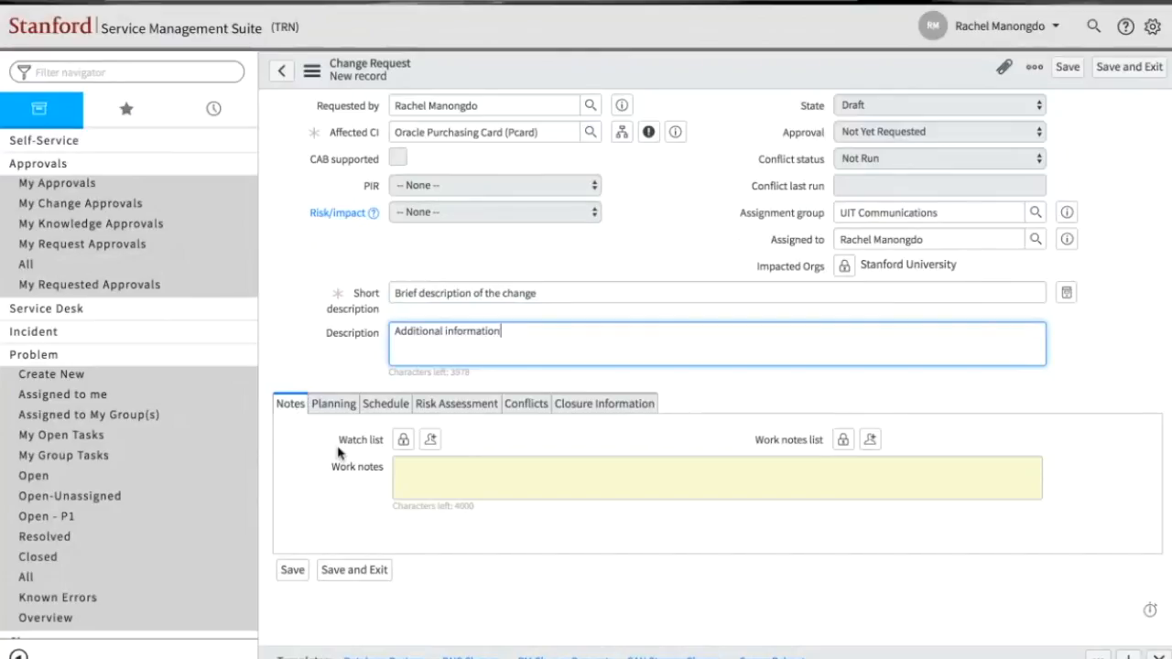
pyautogui.click(418, 484)
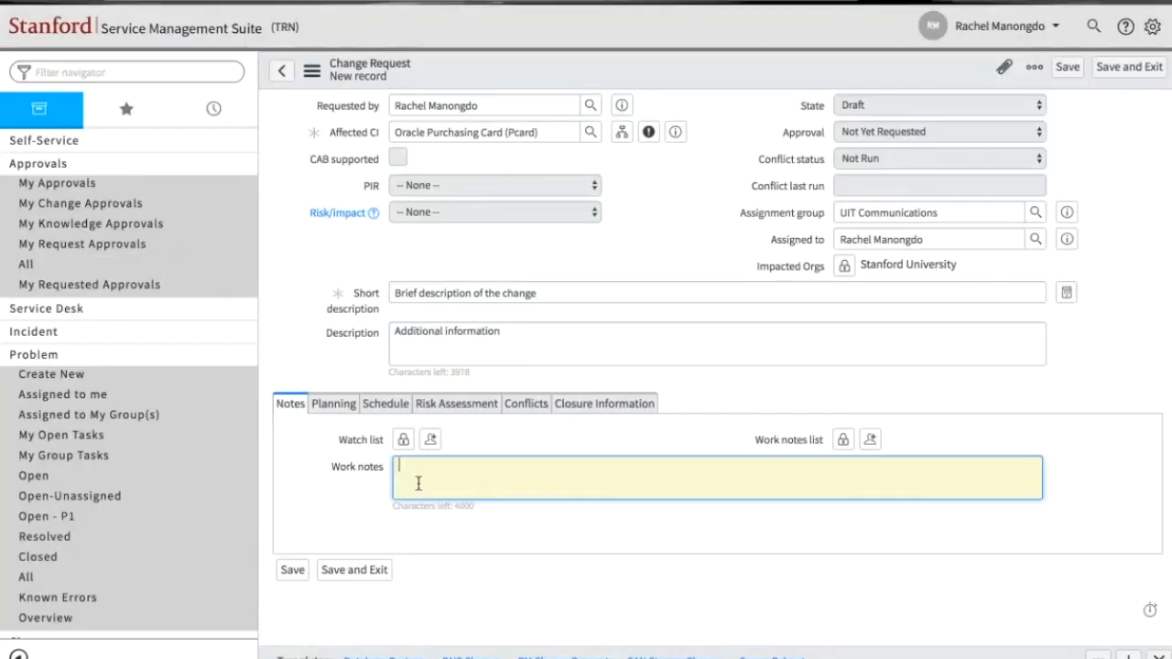
pyautogui.write('interna')
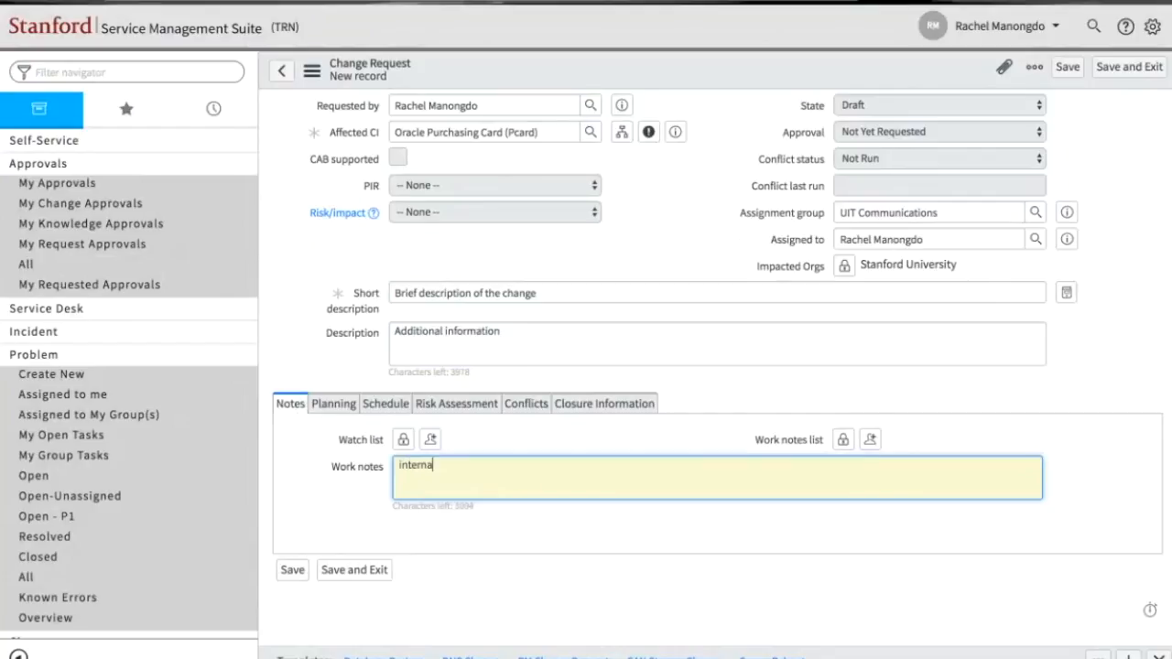
pyautogui.write('l work notes')
pyautogui.scroll(1, 751, 208)
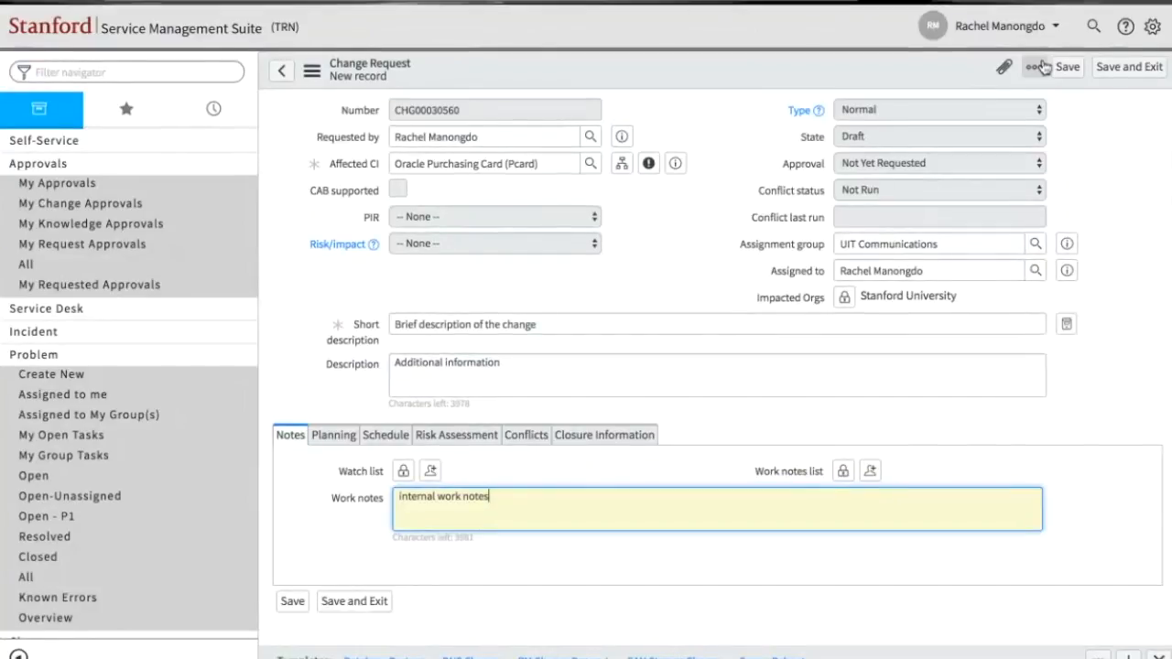
pyautogui.click(1067, 69)
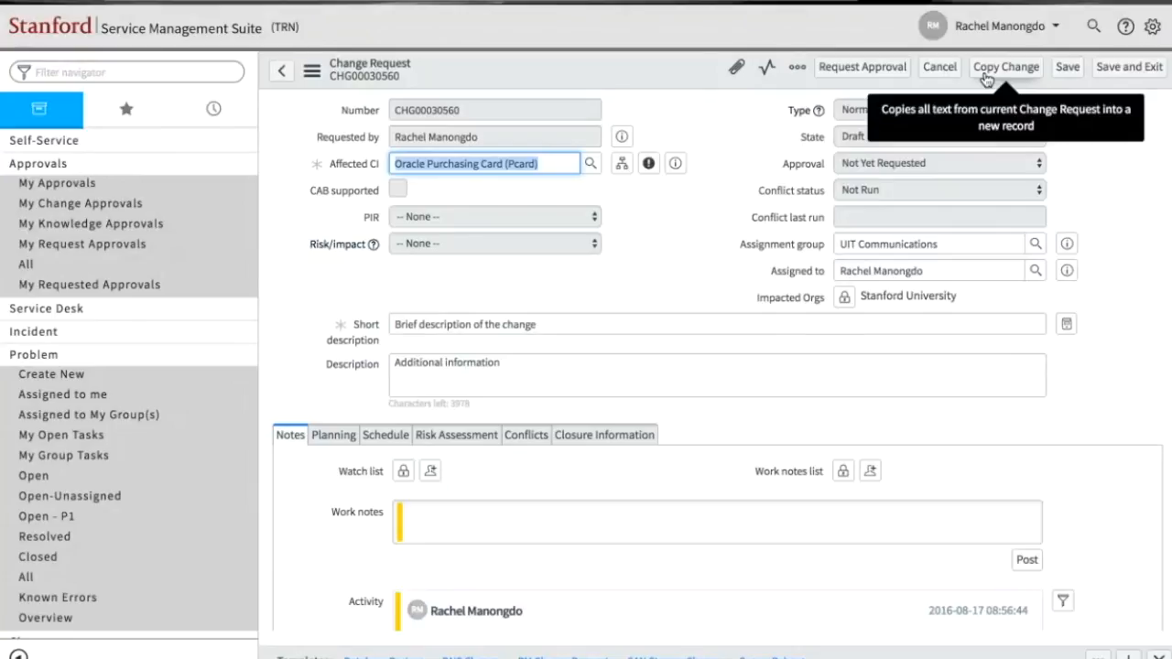
# - Try to request approval for the incomplete change request and restore its state to Draft
pyautogui.click(986, 79)
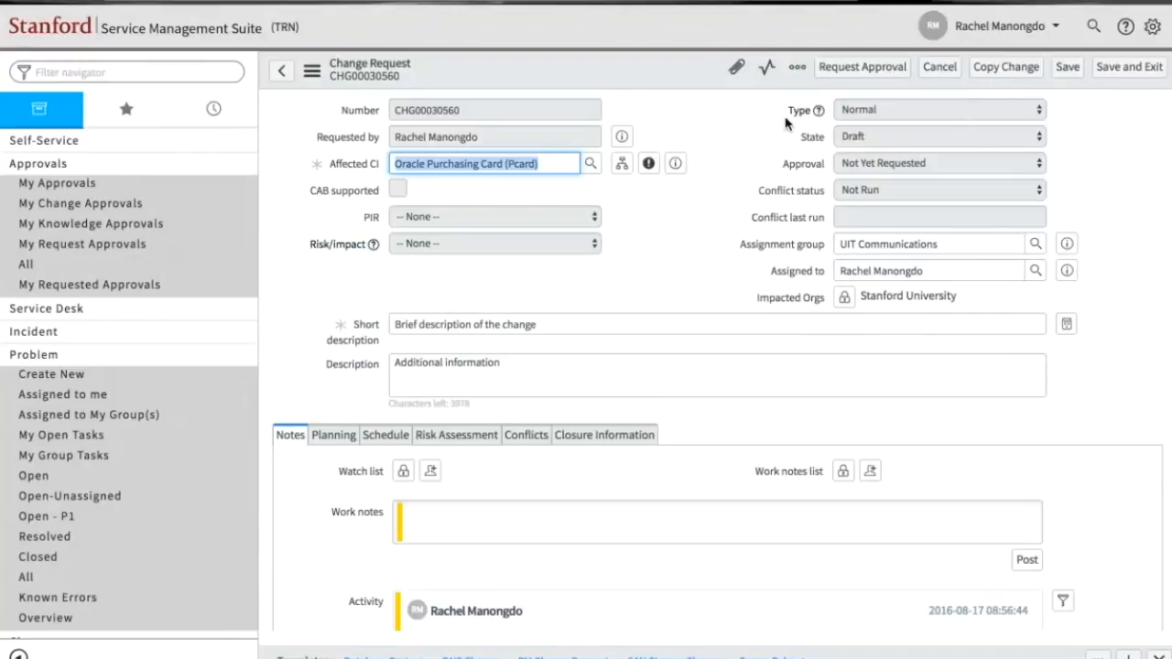
pyautogui.click(841, 80)
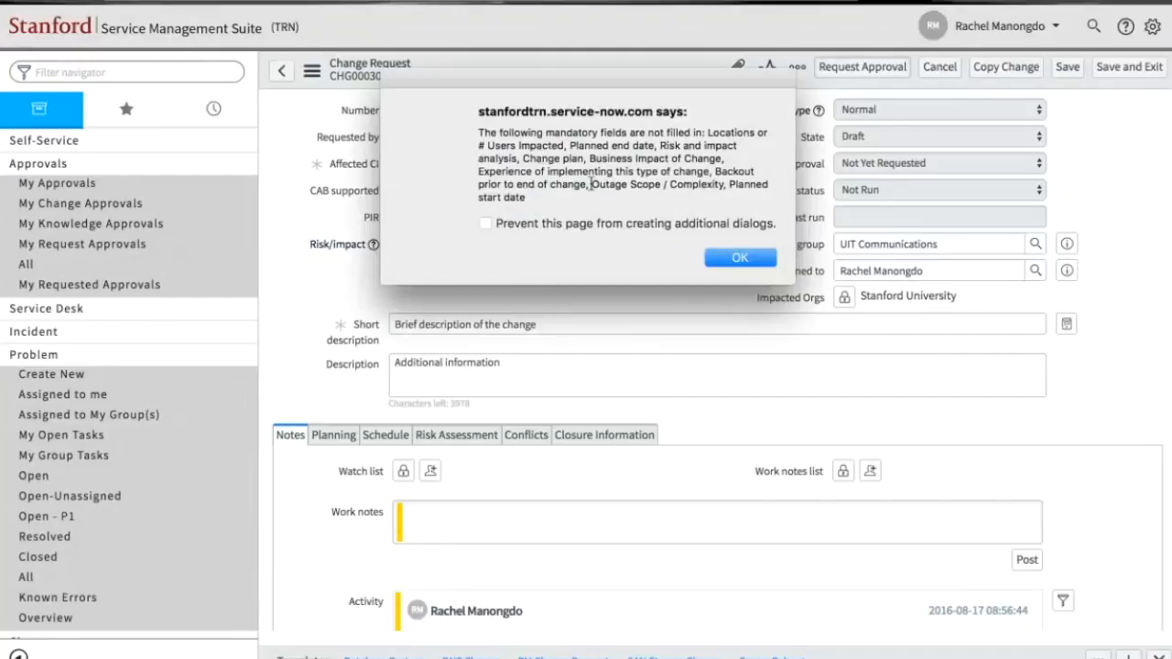
pyautogui.click(740, 258)
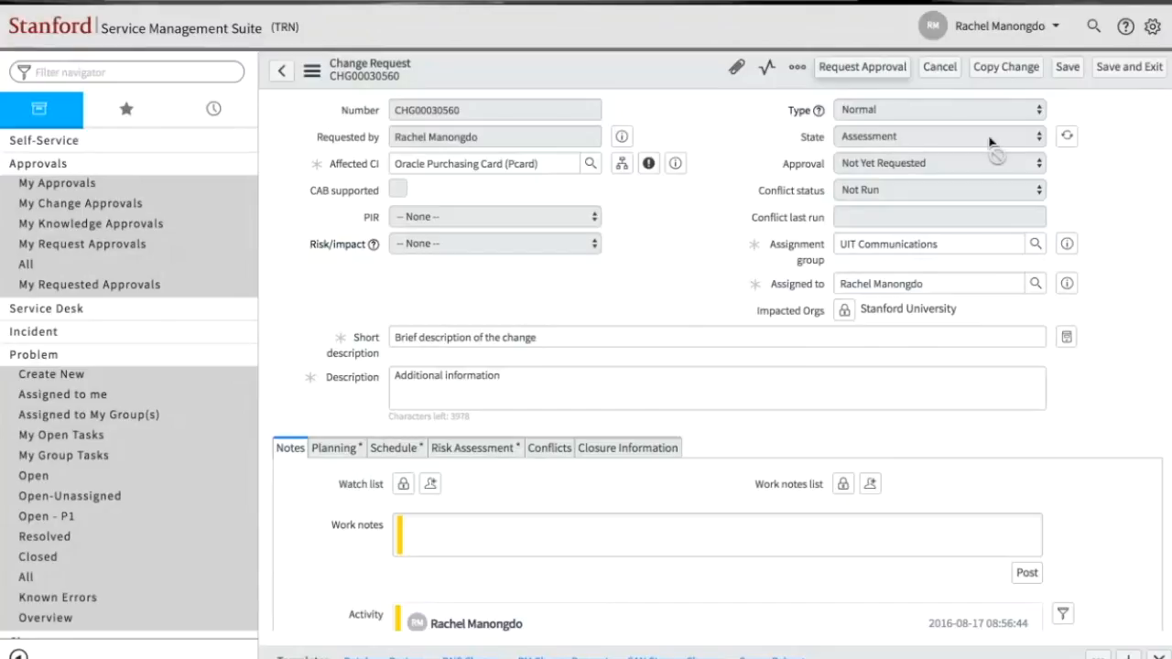
pyautogui.click(1067, 139)
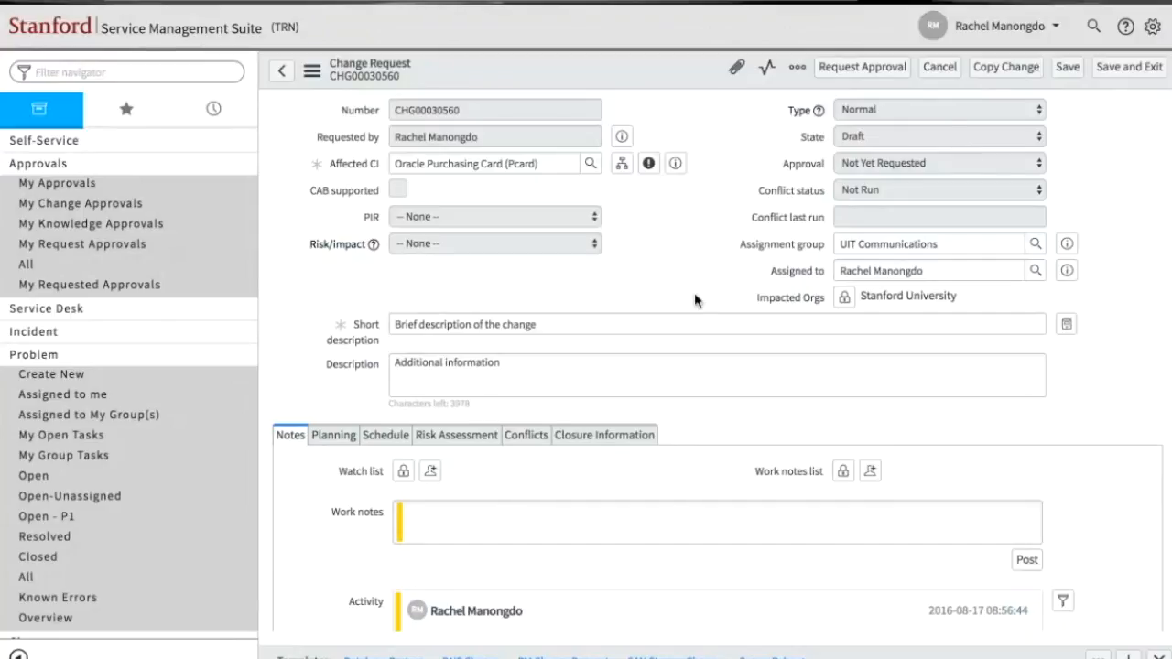
# - Enter "Steps to make change" as the change plan in the planning details
pyautogui.scroll(-4, 450, 510)
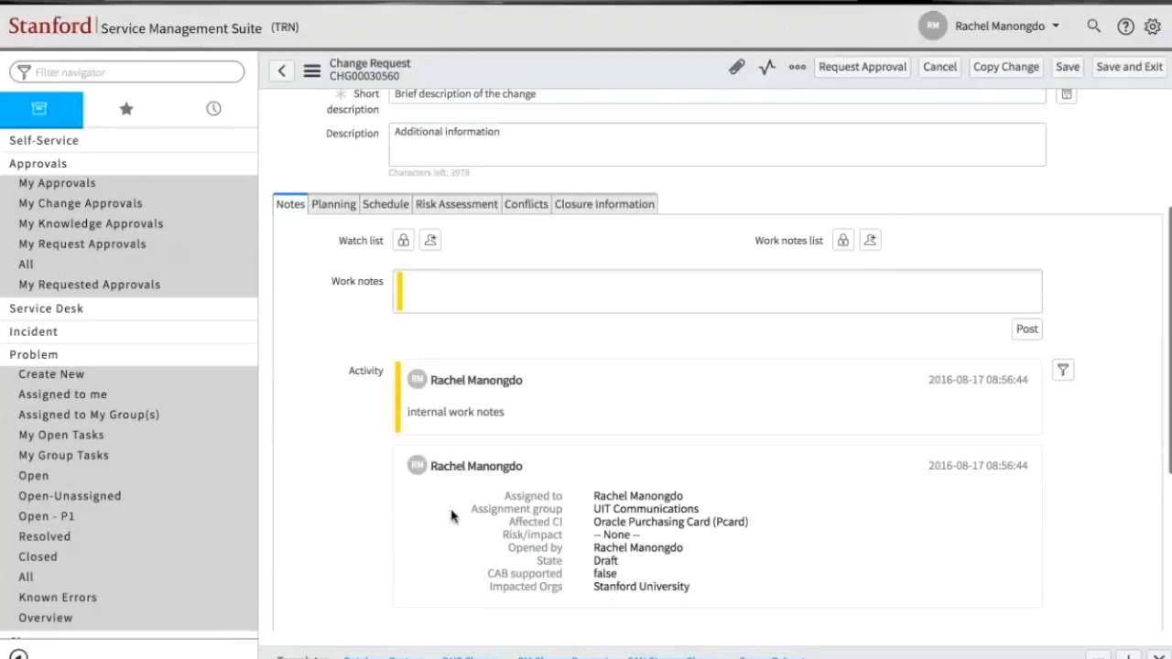
pyautogui.scroll(1, 451, 517)
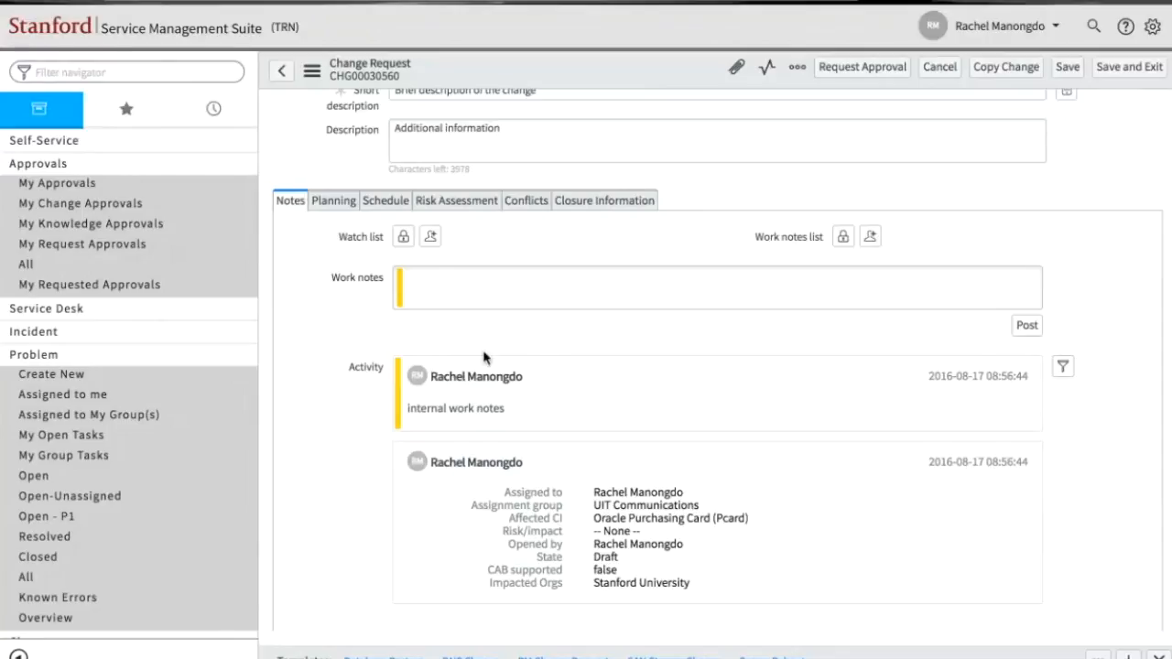
pyautogui.click(333, 209)
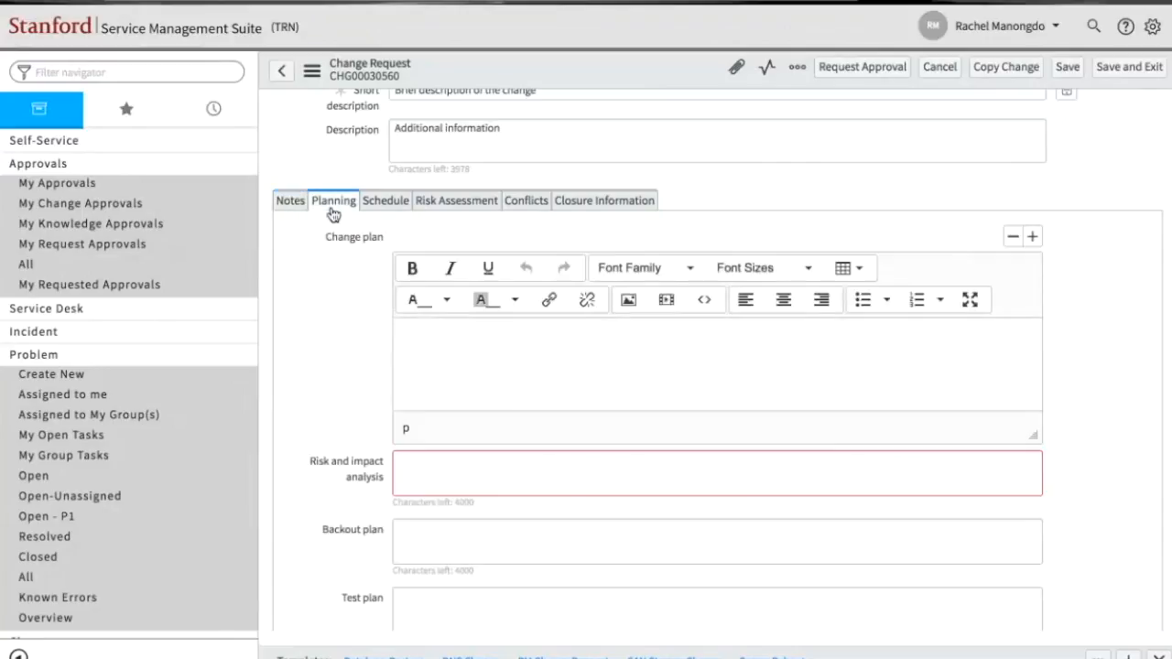
pyautogui.click(492, 389)
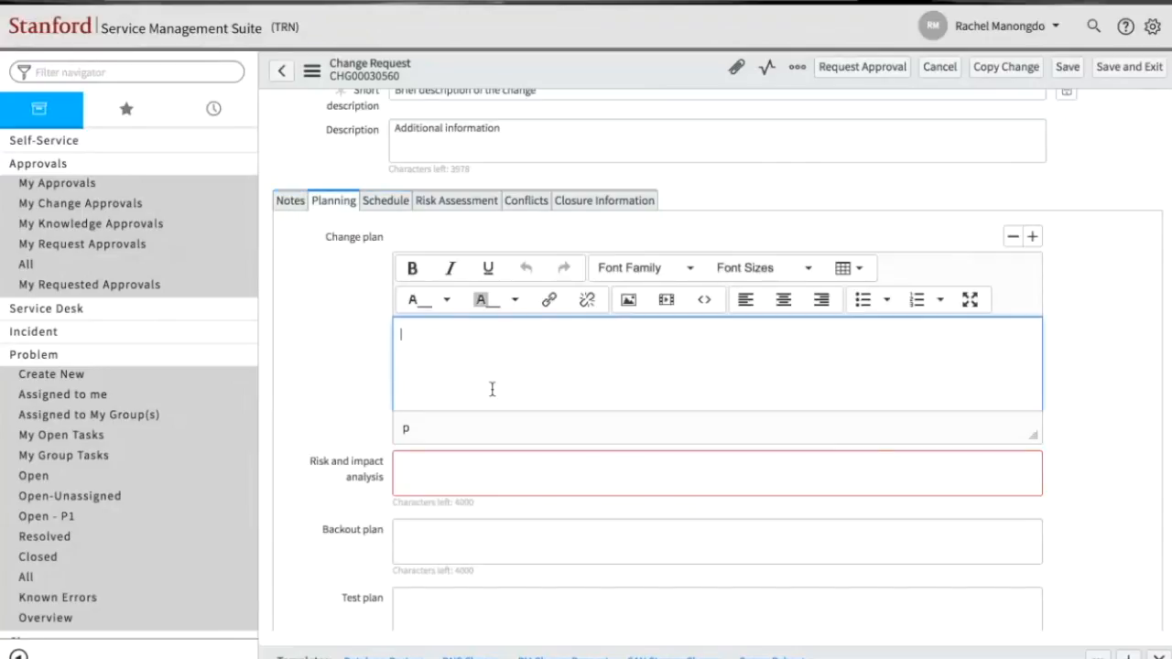
pyautogui.write('Steps to make change')
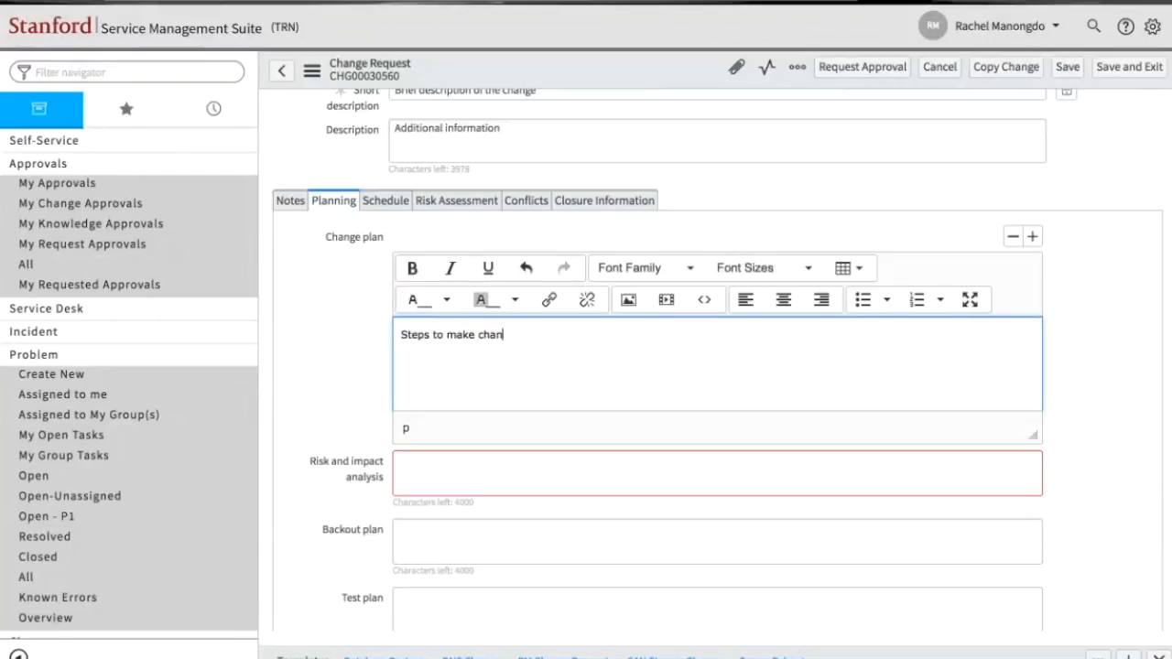
# - Enter "Potential risks" as the risk and impact analysis
pyautogui.click(470, 469)
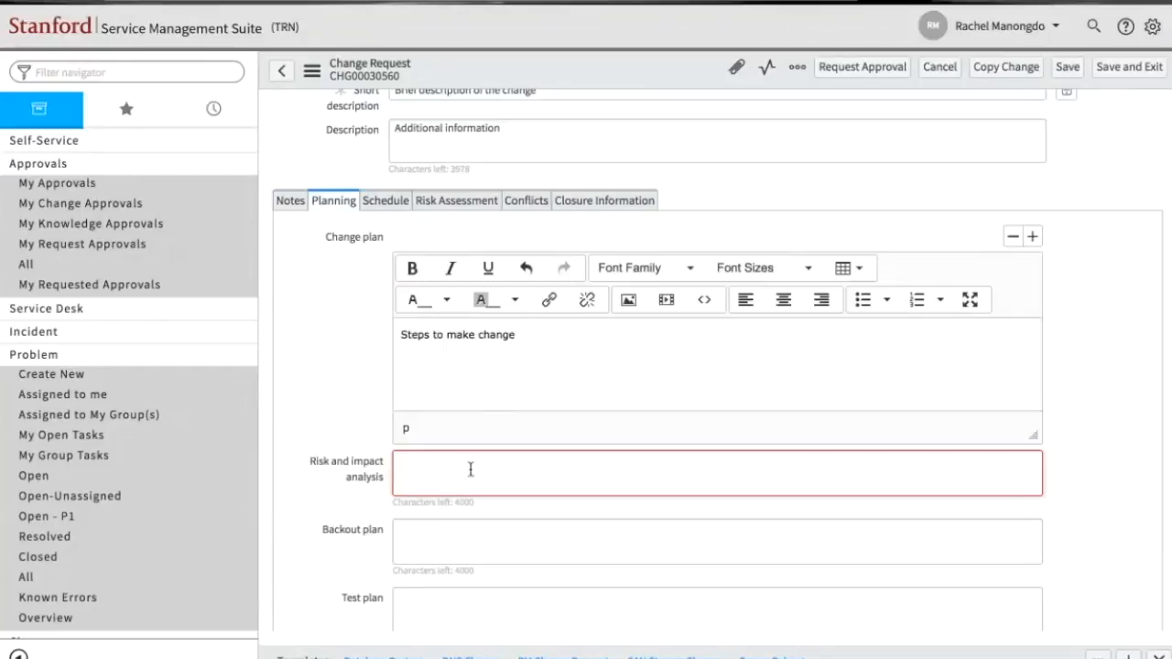
pyautogui.write('Po')
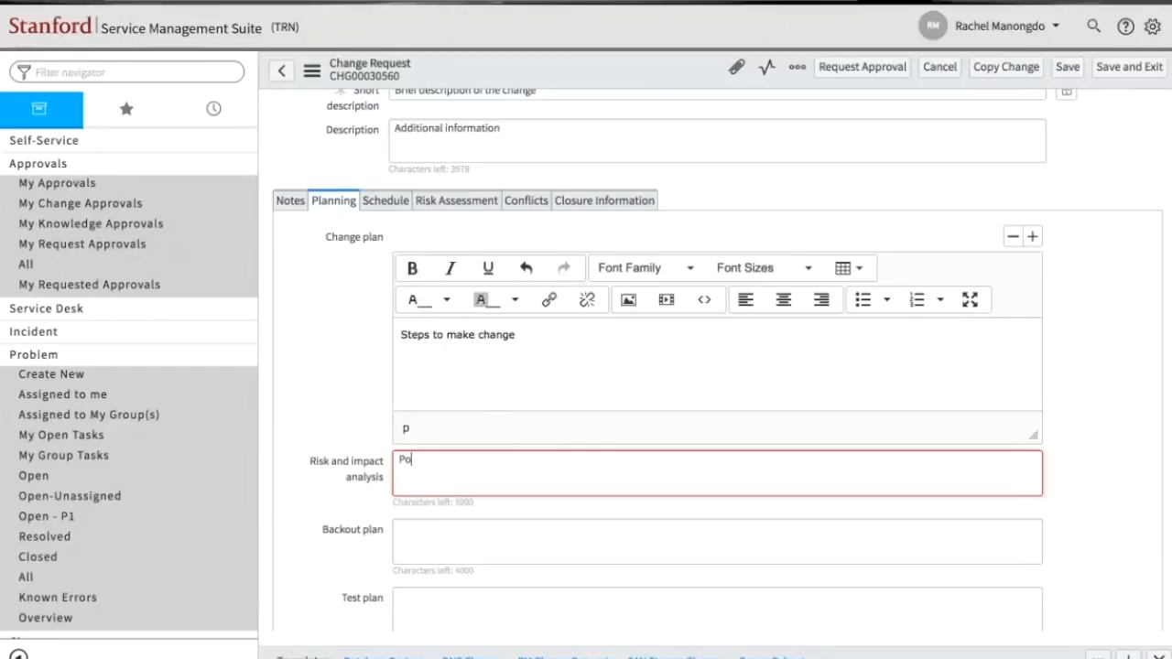
pyautogui.write('tential risks')
# - Enter "Steps to revert change" as the backout plan
pyautogui.click(459, 550)
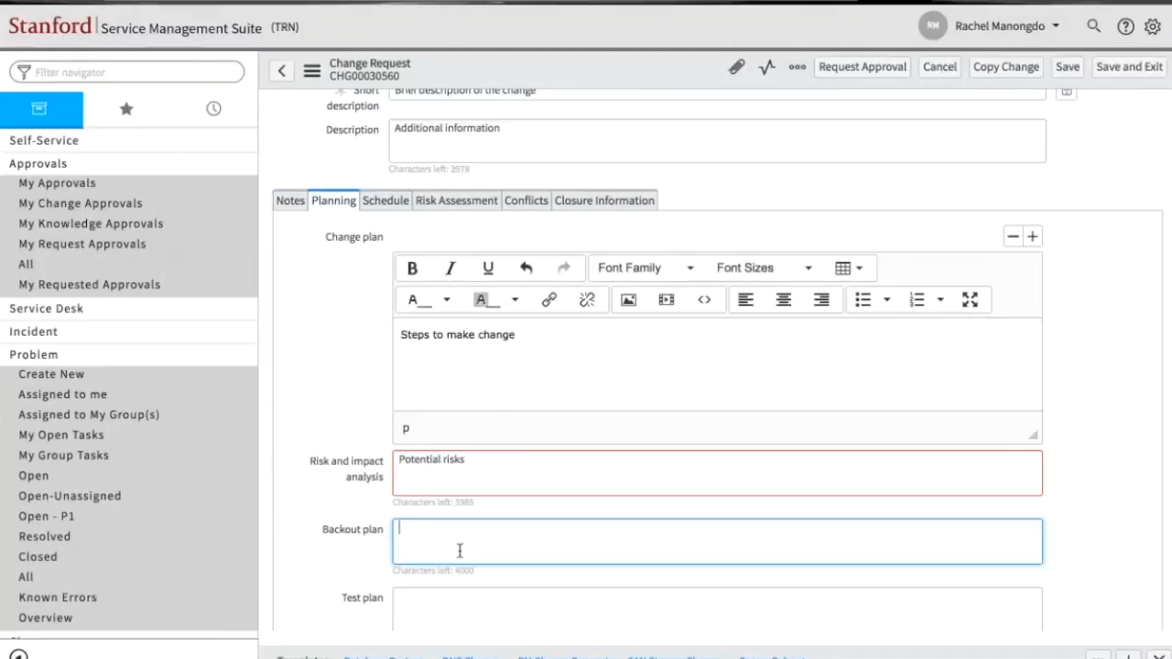
pyautogui.write('STeps')
pyautogui.press('BackSpace')
pyautogui.press('BackSpace')
pyautogui.press('BackSpace')
pyautogui.press('BackSpace')
pyautogui.write('tpe')
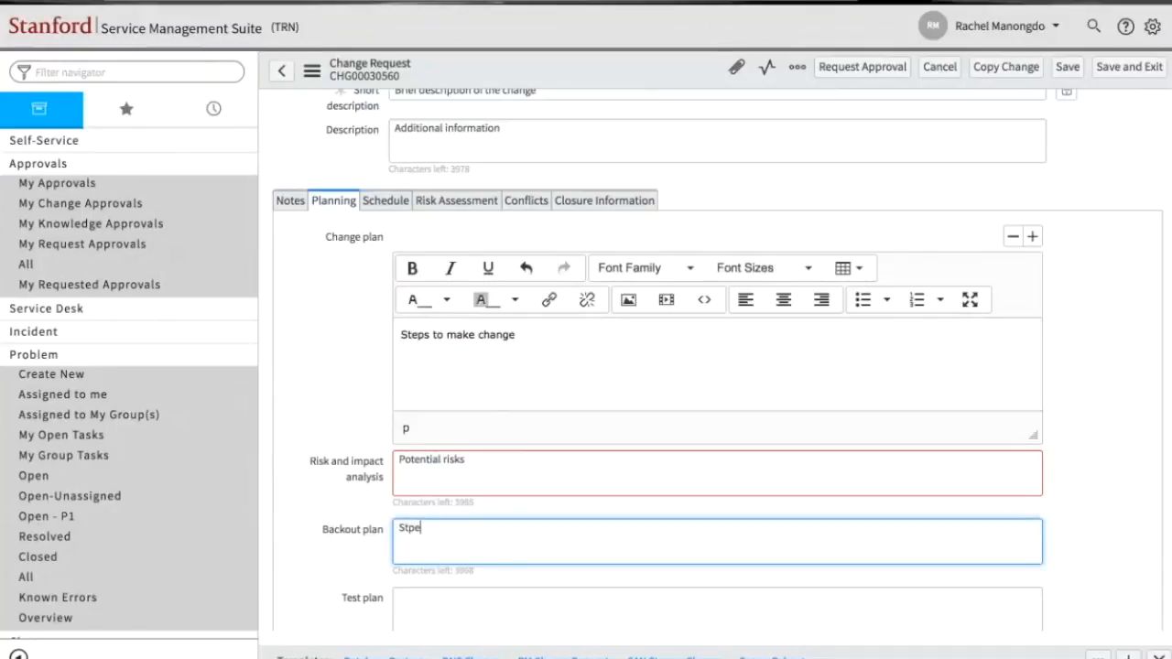
pyautogui.press('BackSpace')
pyautogui.press('BackSpace')
pyautogui.press('BackSpace')
pyautogui.write('teps to reverts')
pyautogui.press('BackSpace')
pyautogui.press('BackSpace')
pyautogui.write('change')
# - Enter "Any testing" as the test plan
pyautogui.scroll(-3, 507, 386)
pyautogui.click(506, 385)
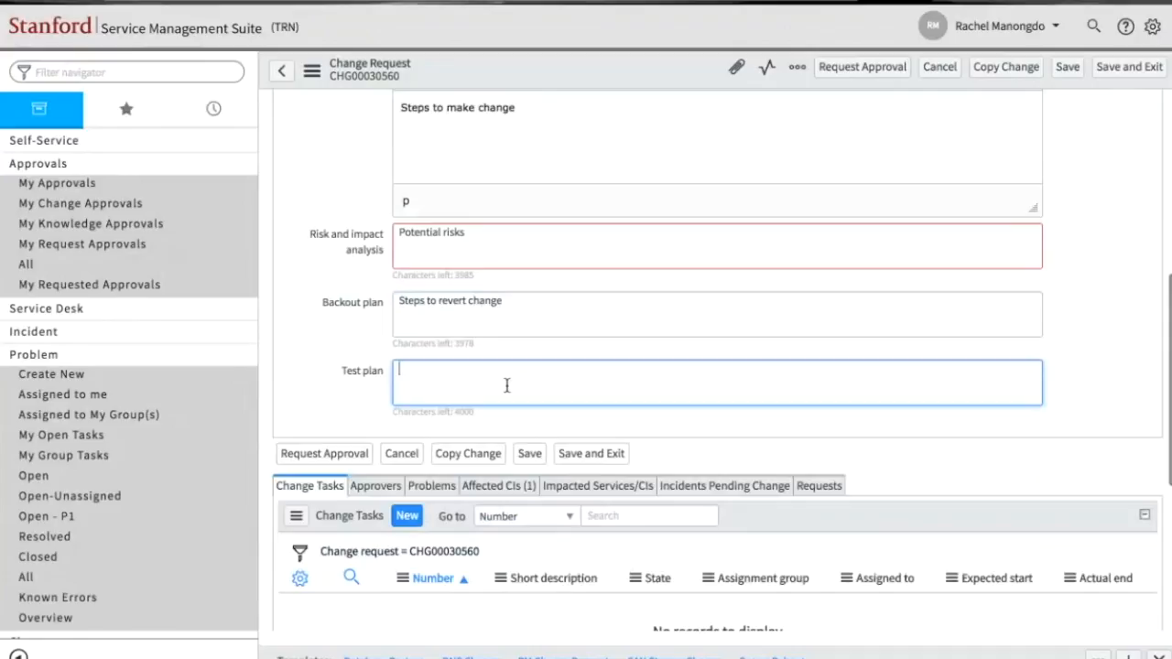
pyautogui.write('Any t')
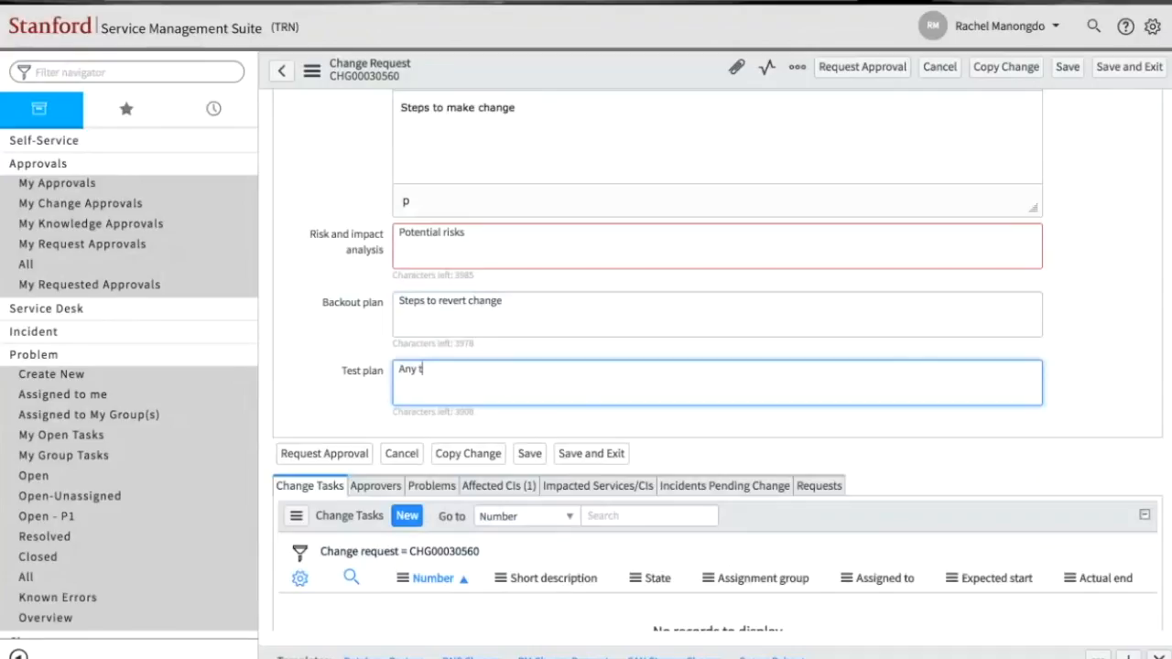
pyautogui.write('esting')
pyautogui.scroll(3, 401, 351)
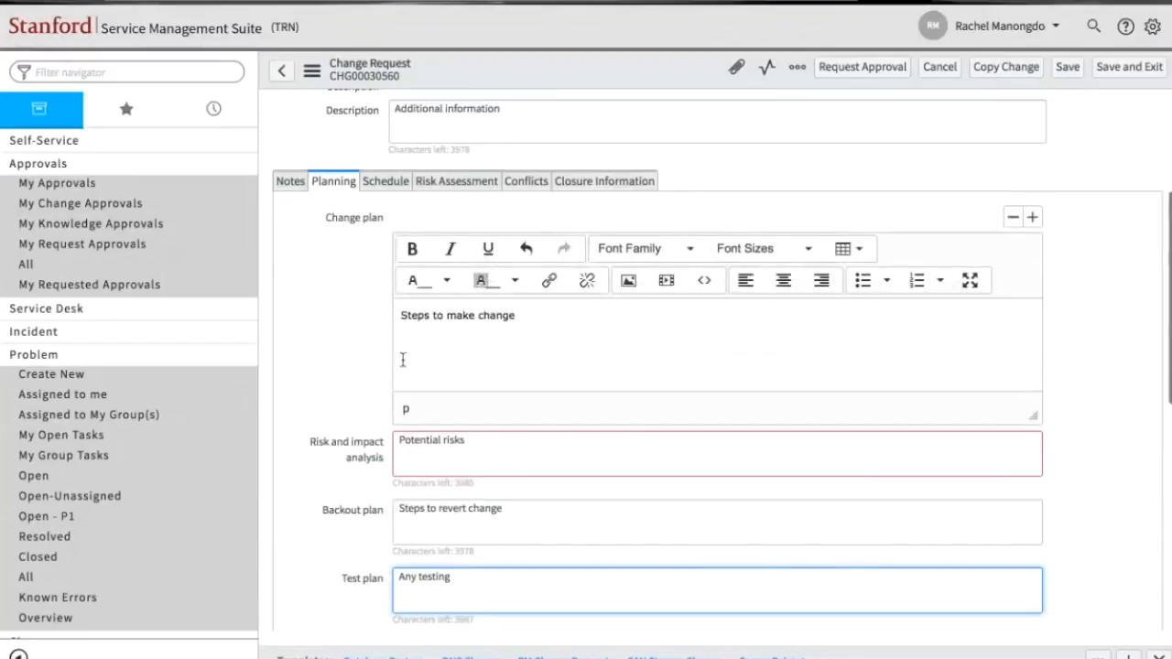
# - Set the planned start date in the change request's schedule to September 12, 2016
pyautogui.click(370, 185)
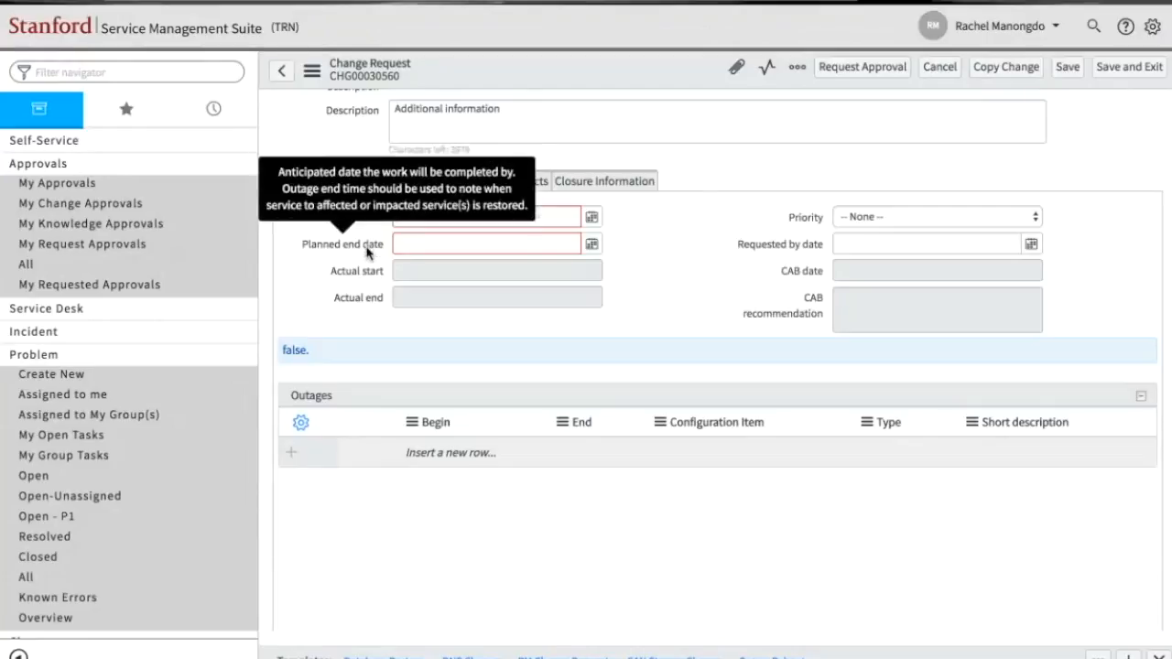
pyautogui.click(499, 226)
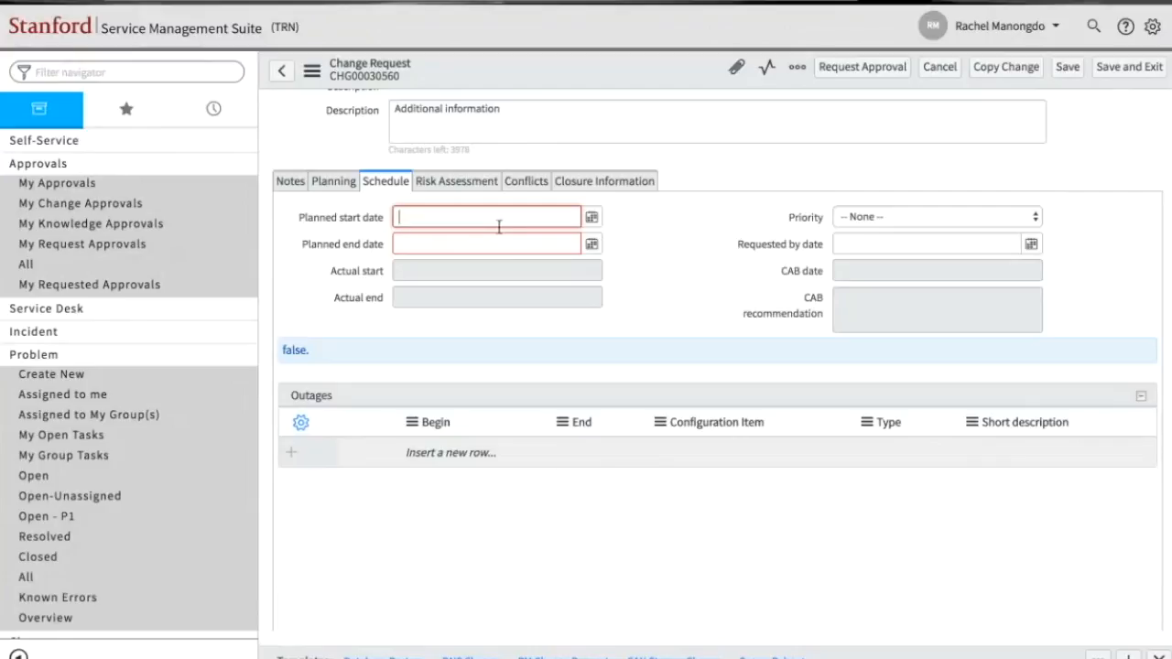
pyautogui.click(591, 218)
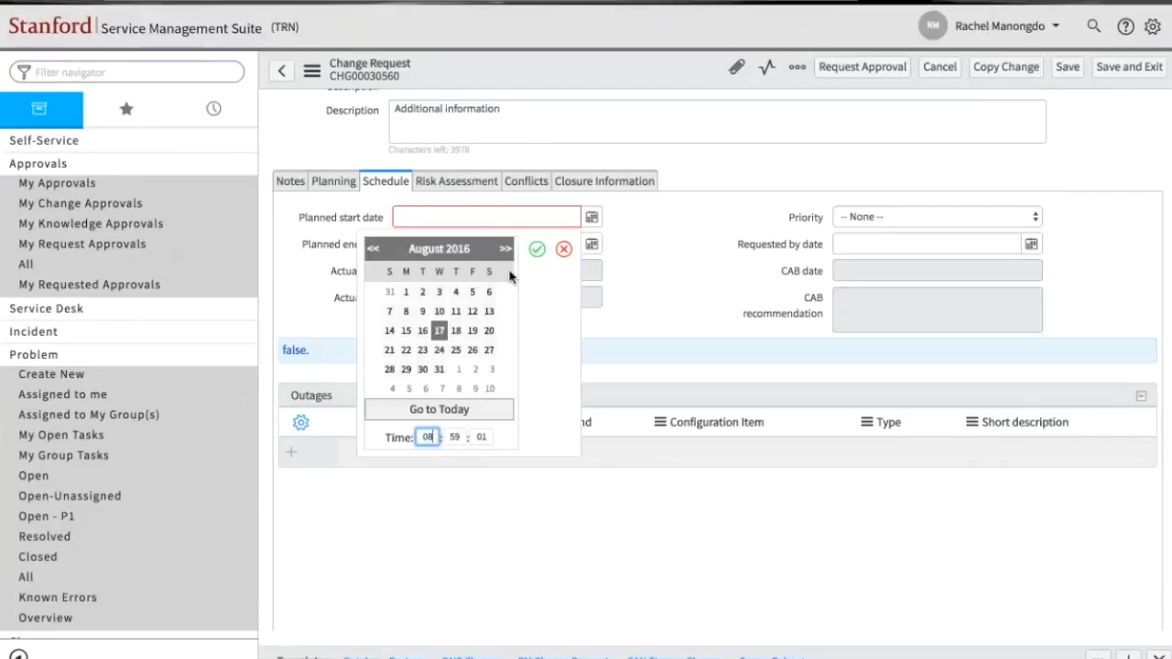
pyautogui.click(506, 248)
pyautogui.click(406, 332)
pyautogui.click(536, 249)
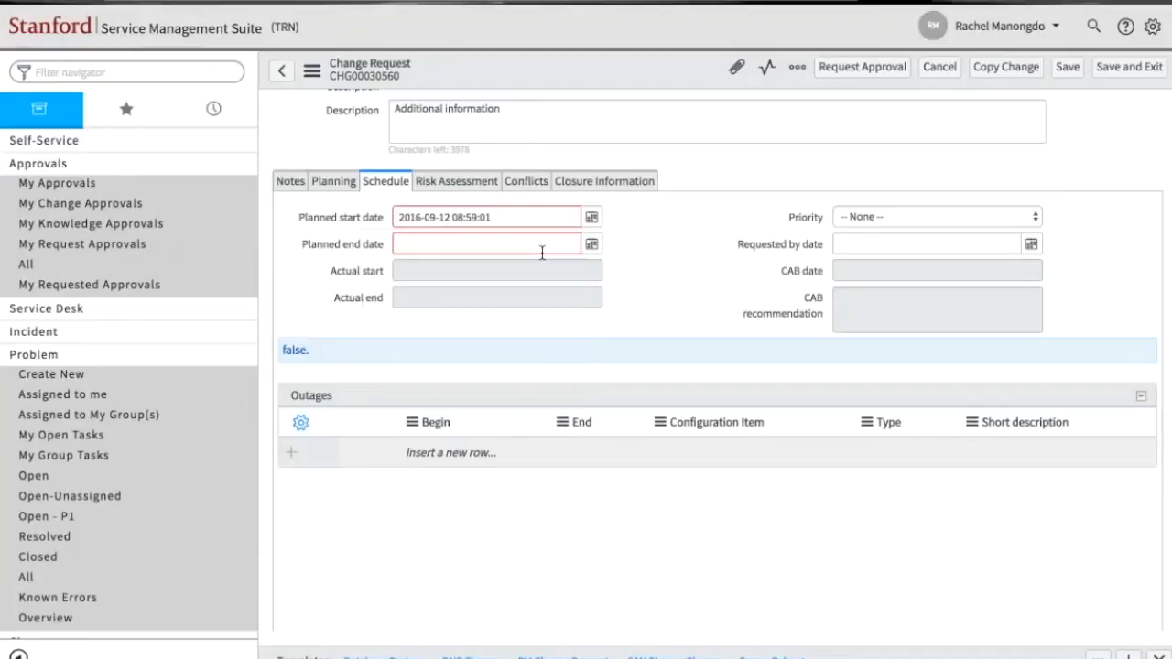
# - Set the planned end date in the change request's schedule to September 13, 2016
pyautogui.click(591, 243)
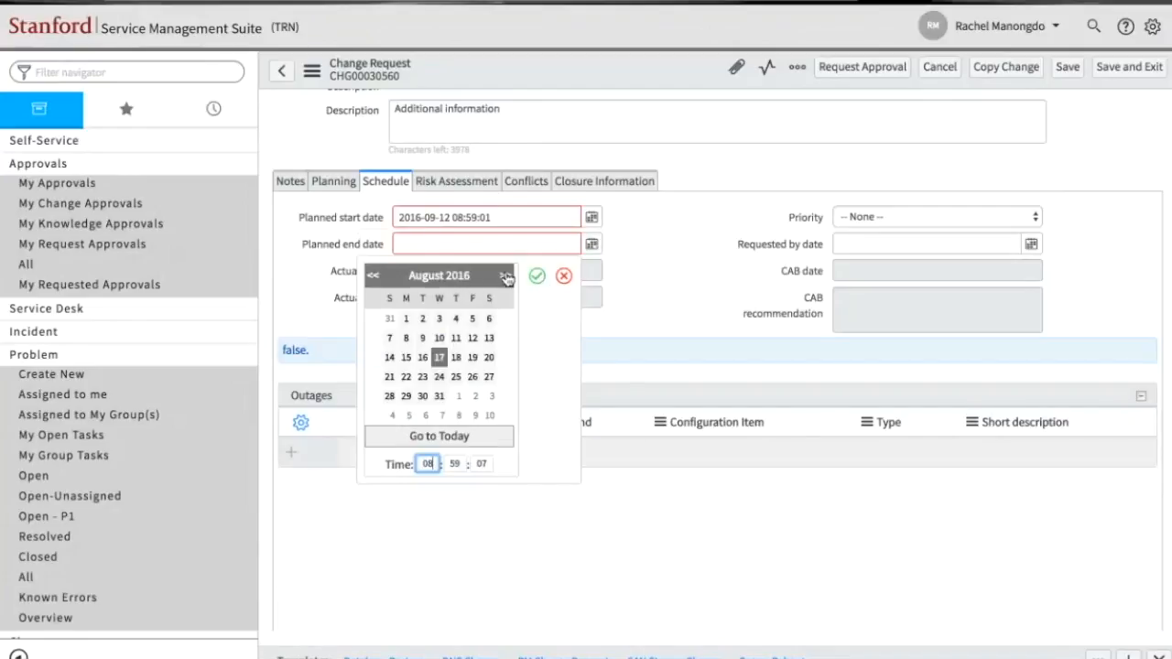
pyautogui.click(506, 276)
pyautogui.click(422, 357)
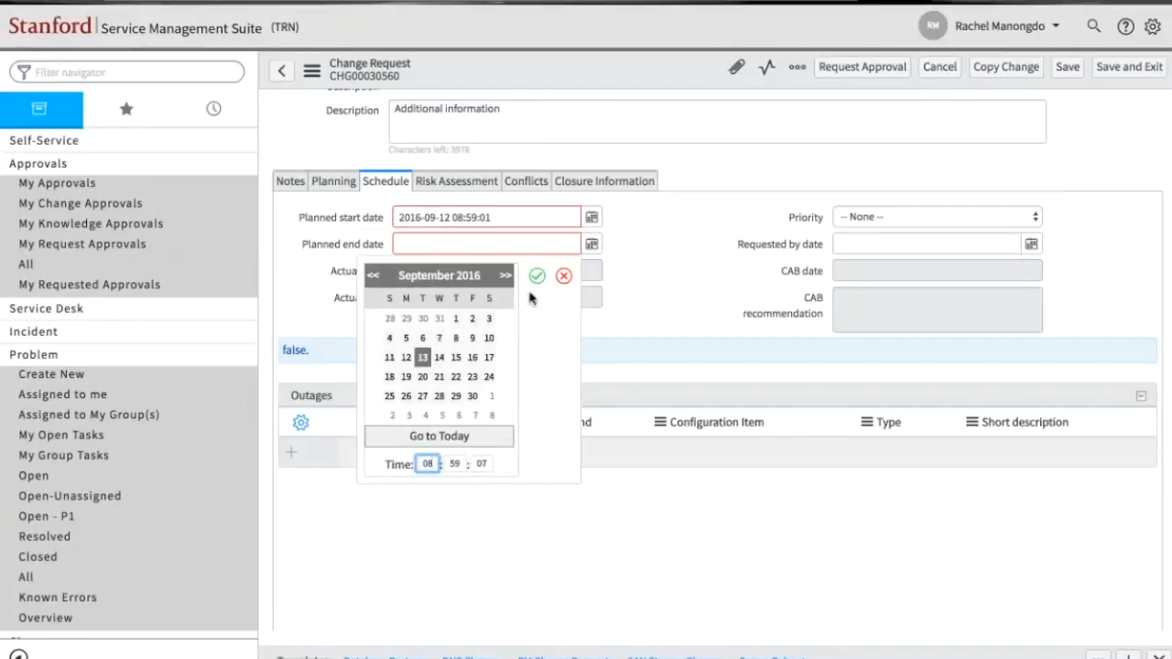
pyautogui.click(537, 277)
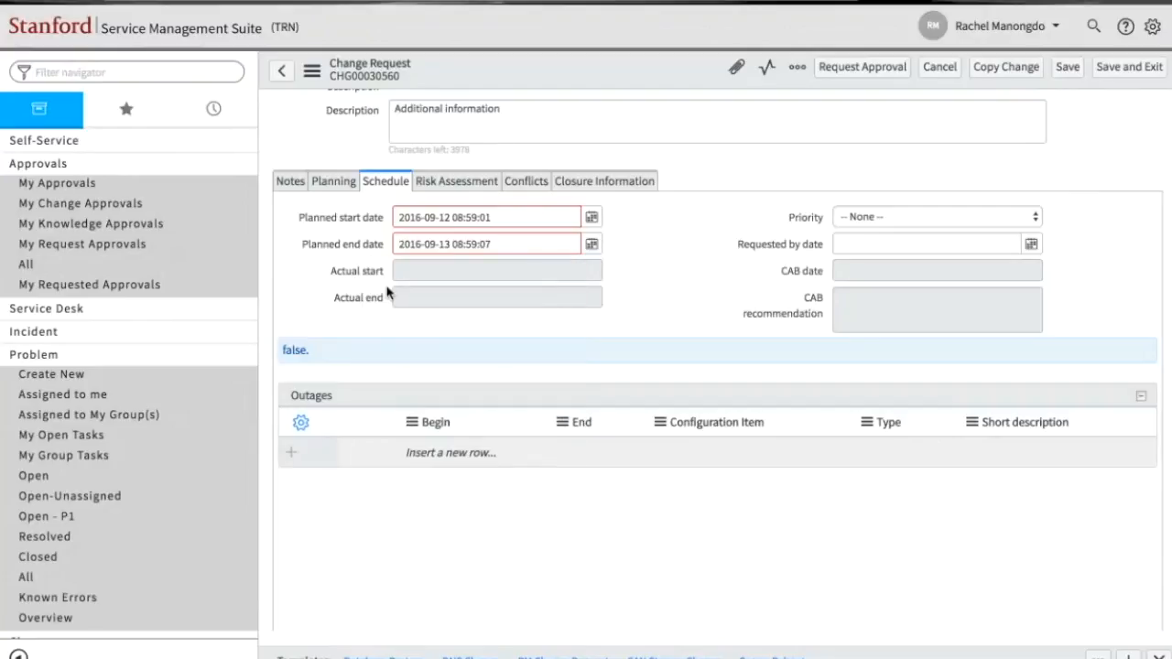
pyautogui.click(895, 220)
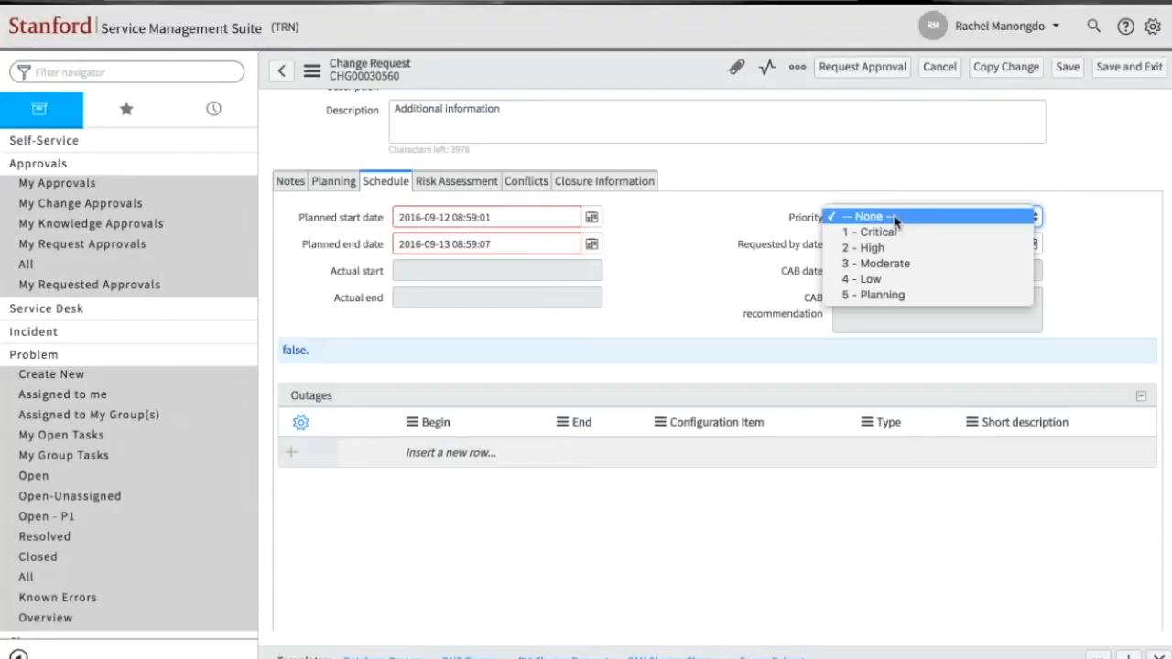
pyautogui.click(765, 223)
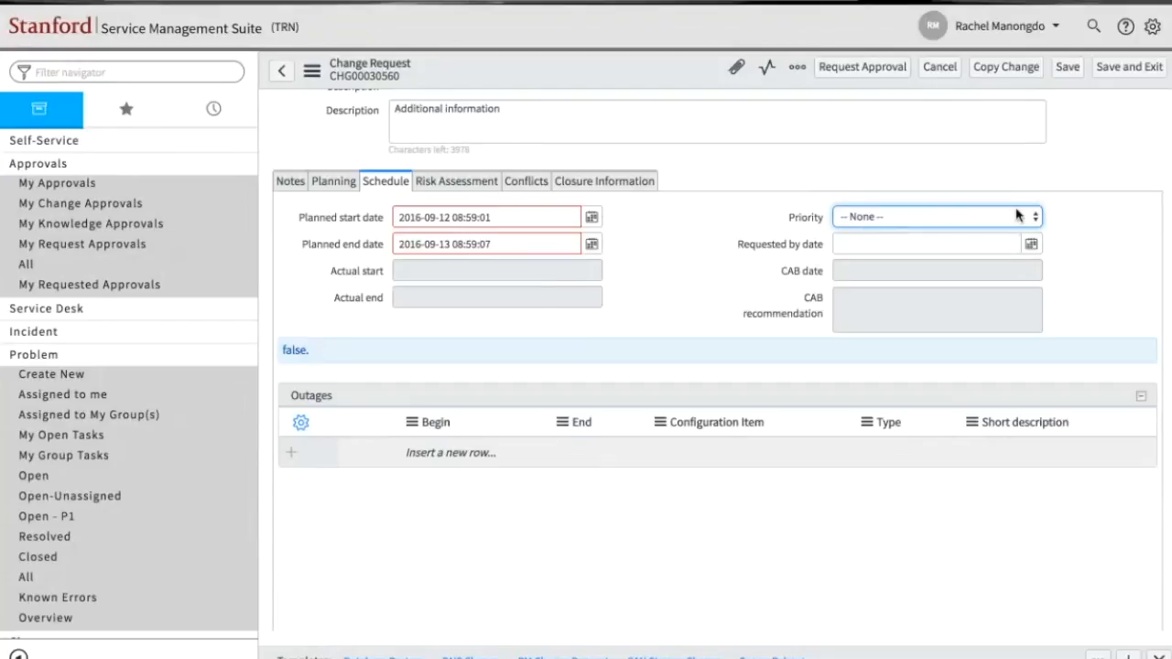
pyautogui.click(984, 246)
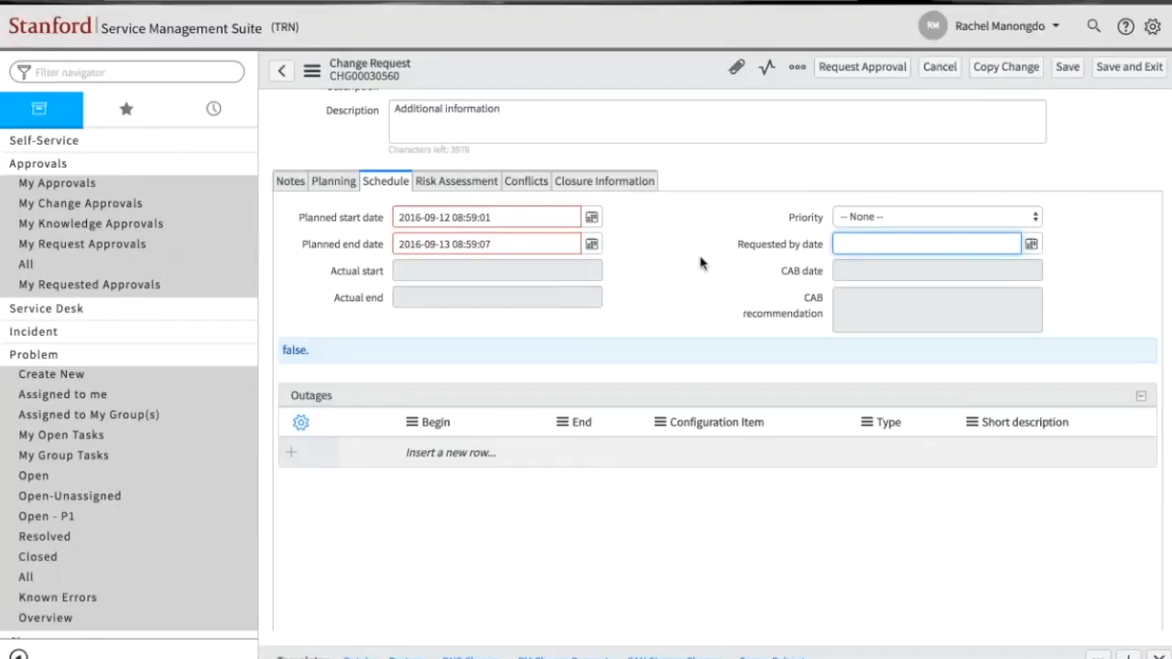
# - Open the risk assessment questions and examine the Risk/impact and Type fields of the change request
pyautogui.click(441, 188)
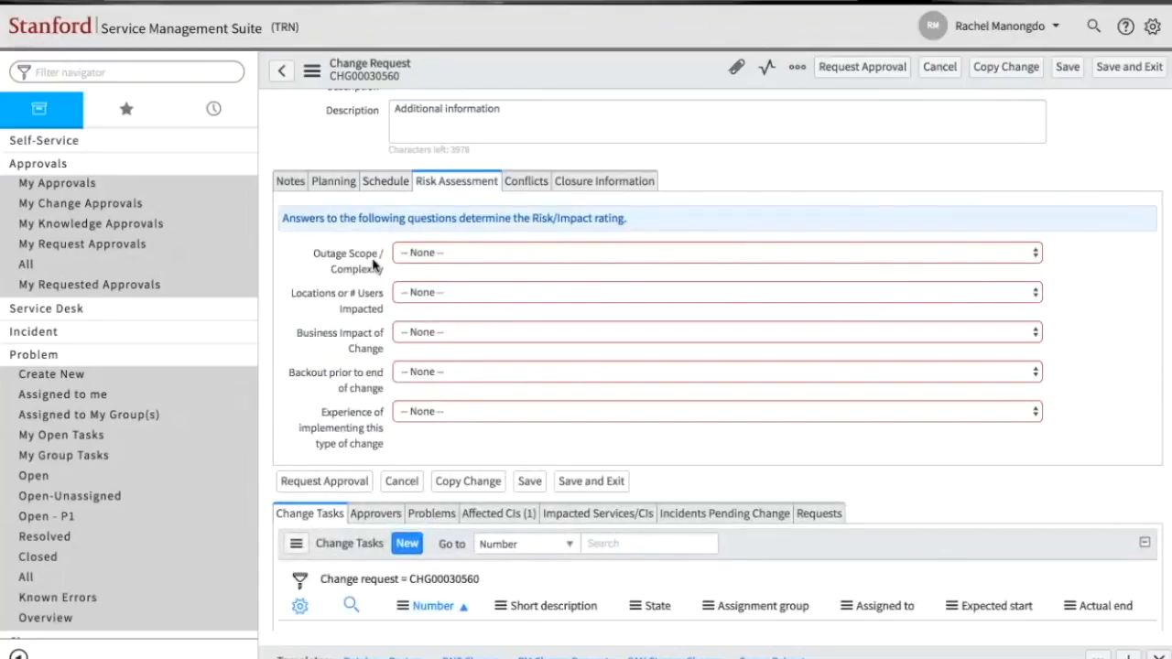
pyautogui.moveTo(373, 264)
pyautogui.scroll(3, 488, 374)
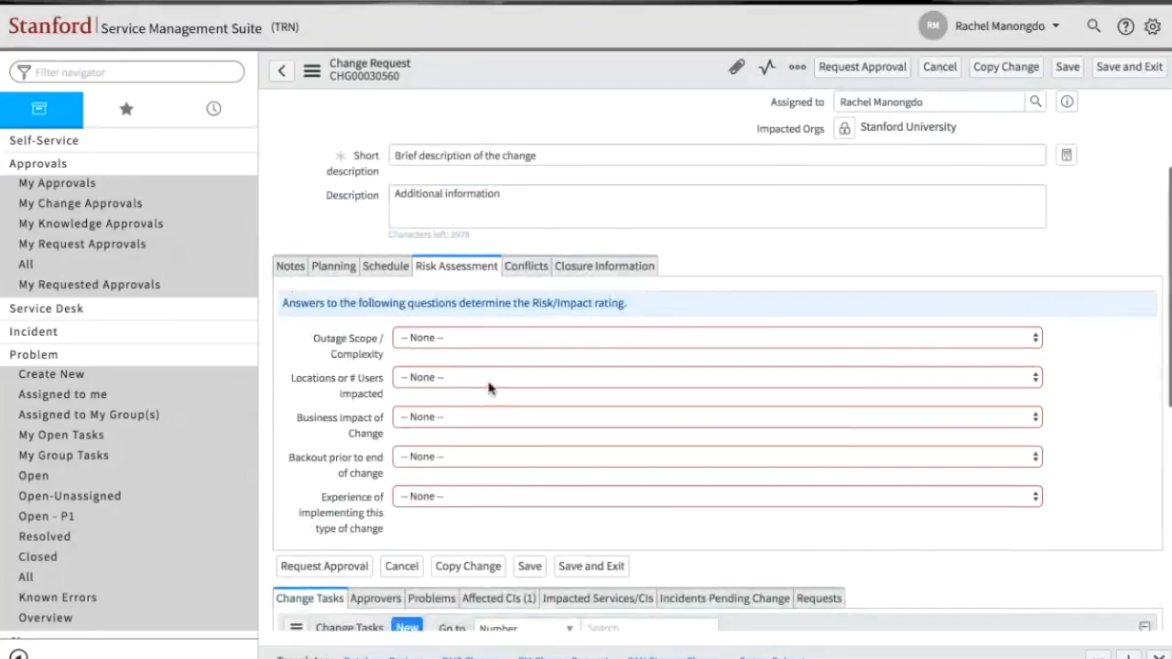
pyautogui.scroll(2, 490, 391)
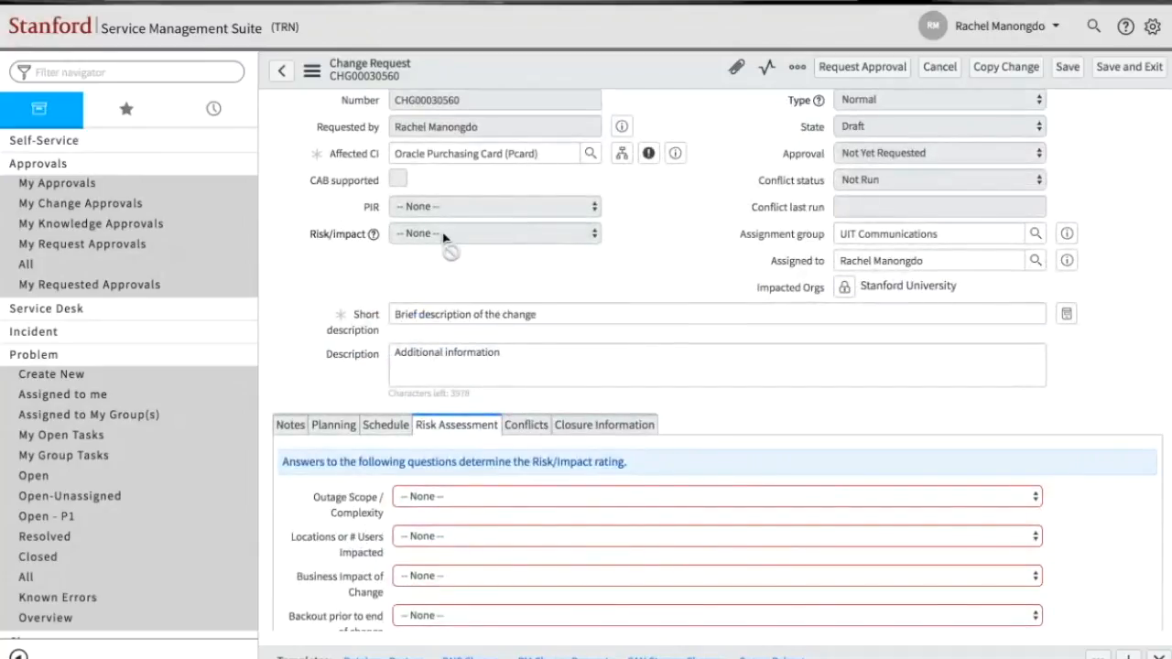
pyautogui.scroll(1, 445, 236)
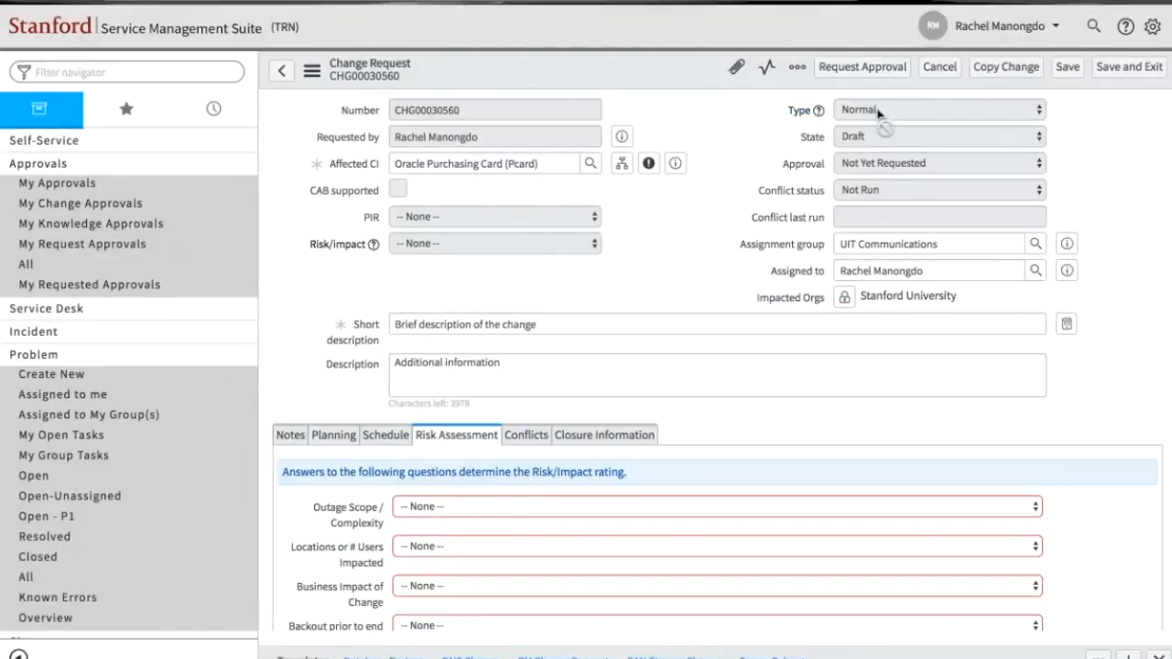
pyautogui.scroll(-1, 877, 114)
pyautogui.scroll(1, 877, 113)
pyautogui.scroll(-1, 877, 113)
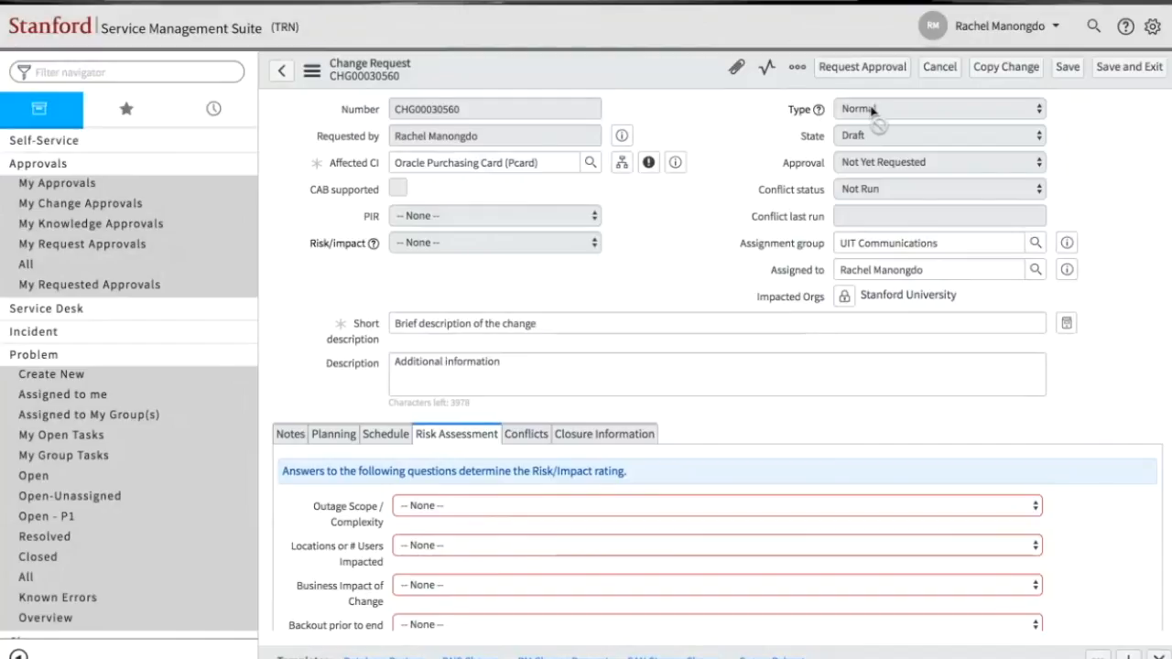
pyautogui.scroll(-3, 690, 371)
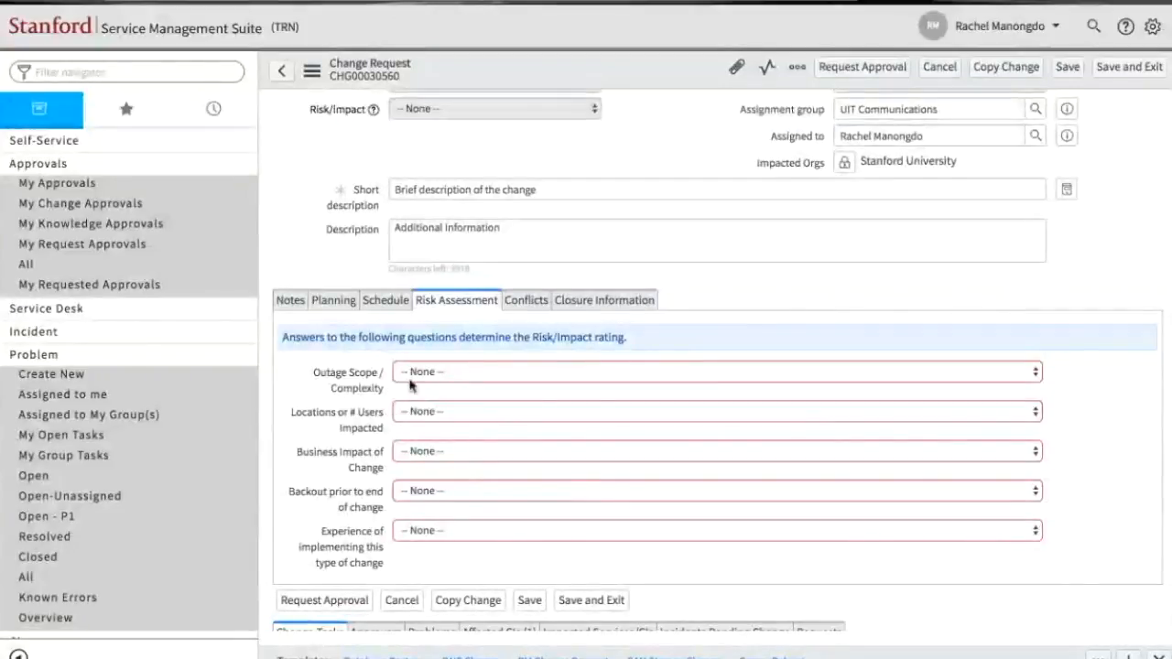
# - Answer Outage Scope / Complexity with the "Single Item (redundancy available) and/or low complexity" option and Locations or # Users Impacted with "Single location or 1 - 249"
pyautogui.click(409, 385)
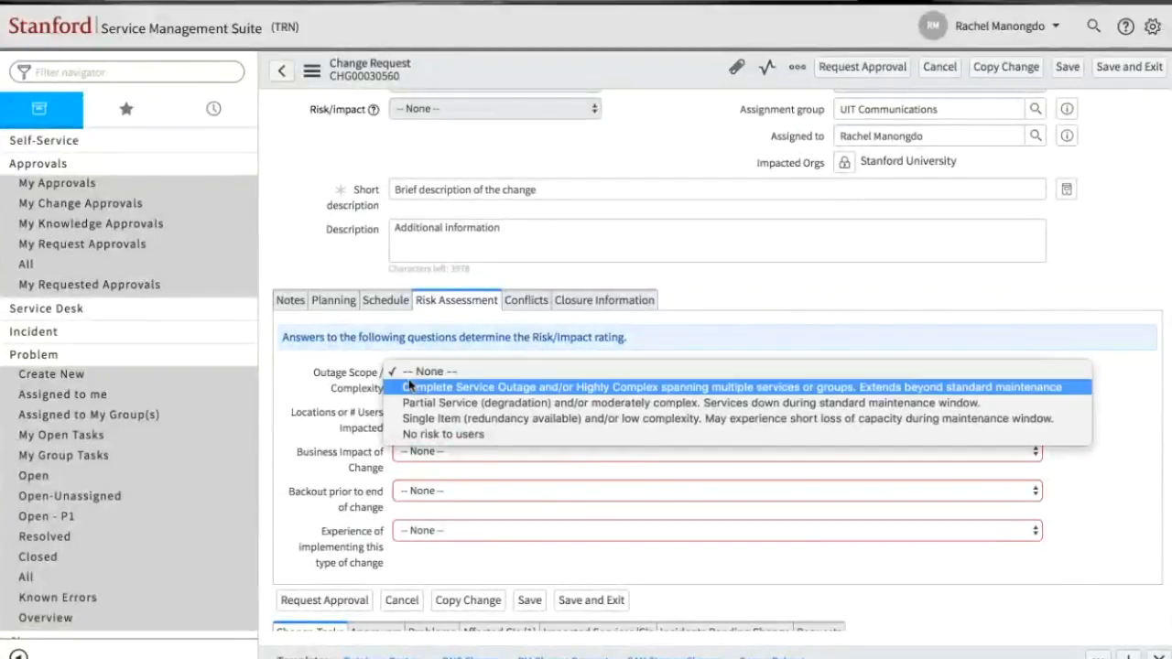
pyautogui.click(409, 418)
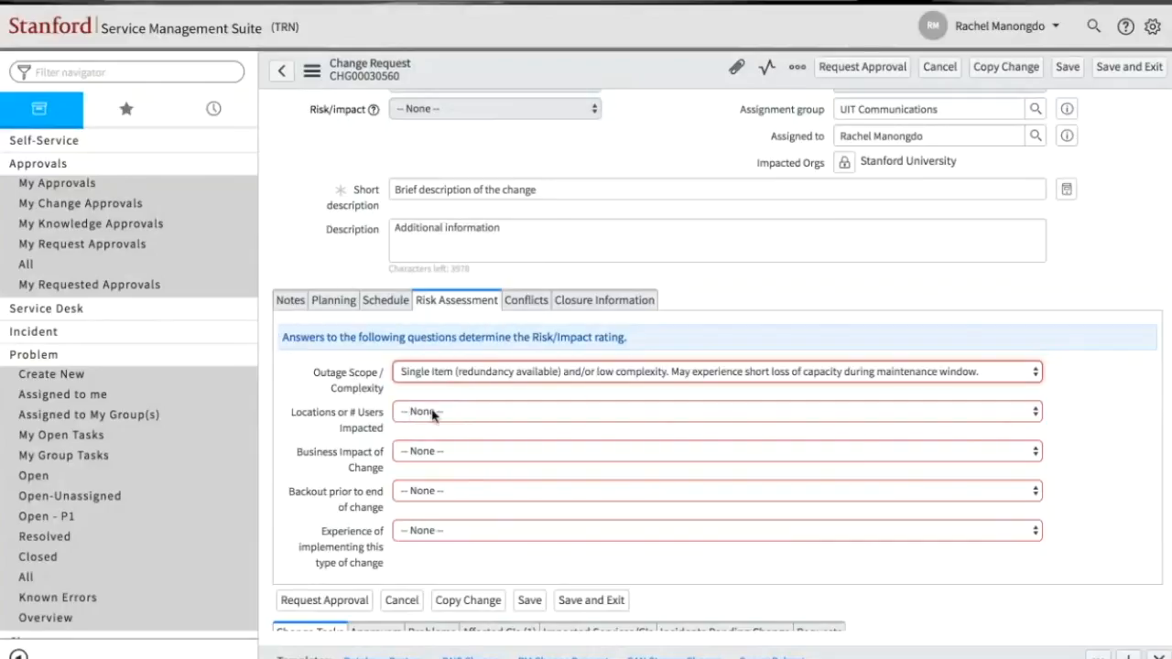
pyautogui.click(436, 416)
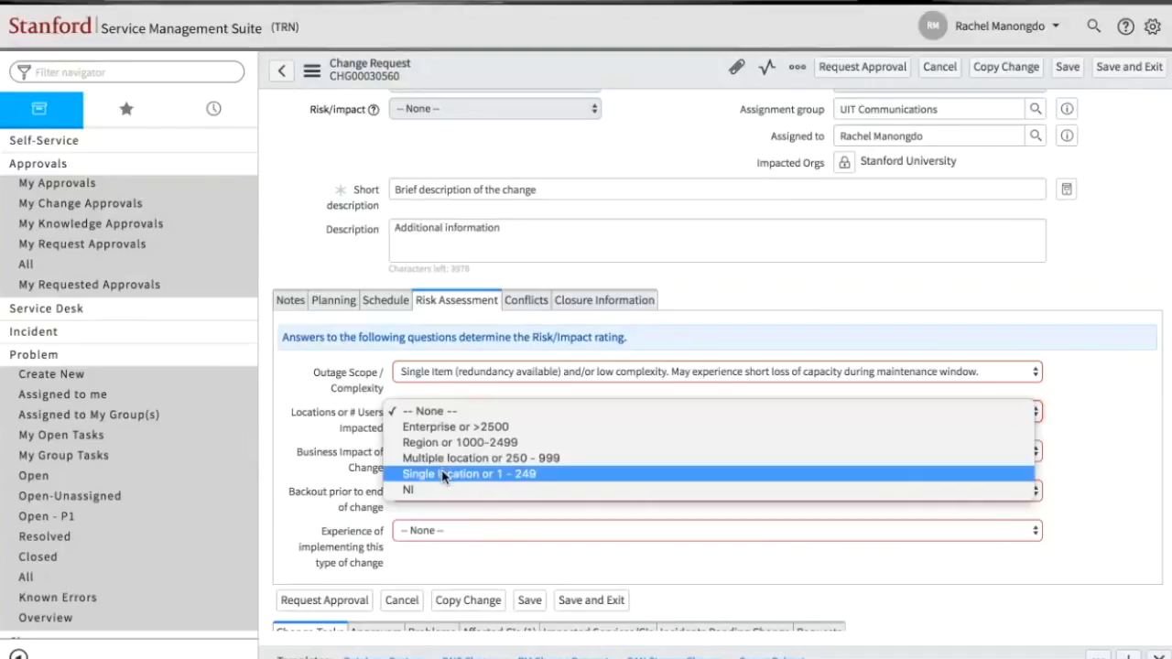
pyautogui.click(443, 474)
# - Set Business Impact of Change to "Low visibility or impact to users of low priority business process or service."
pyautogui.click(440, 450)
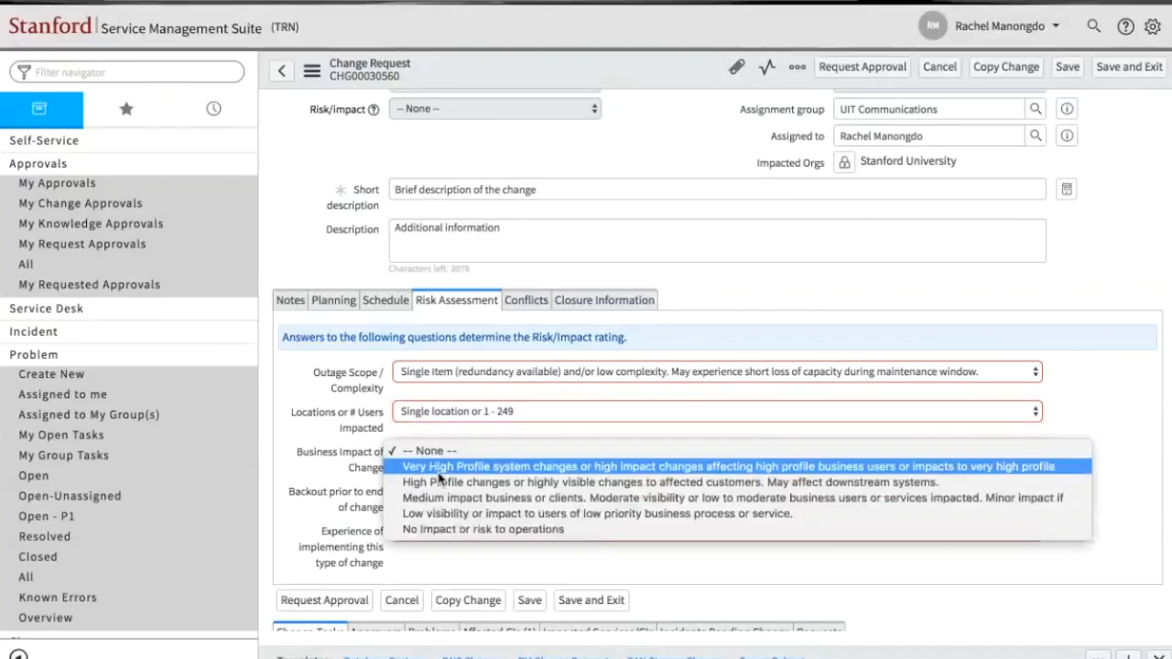
pyautogui.click(433, 485)
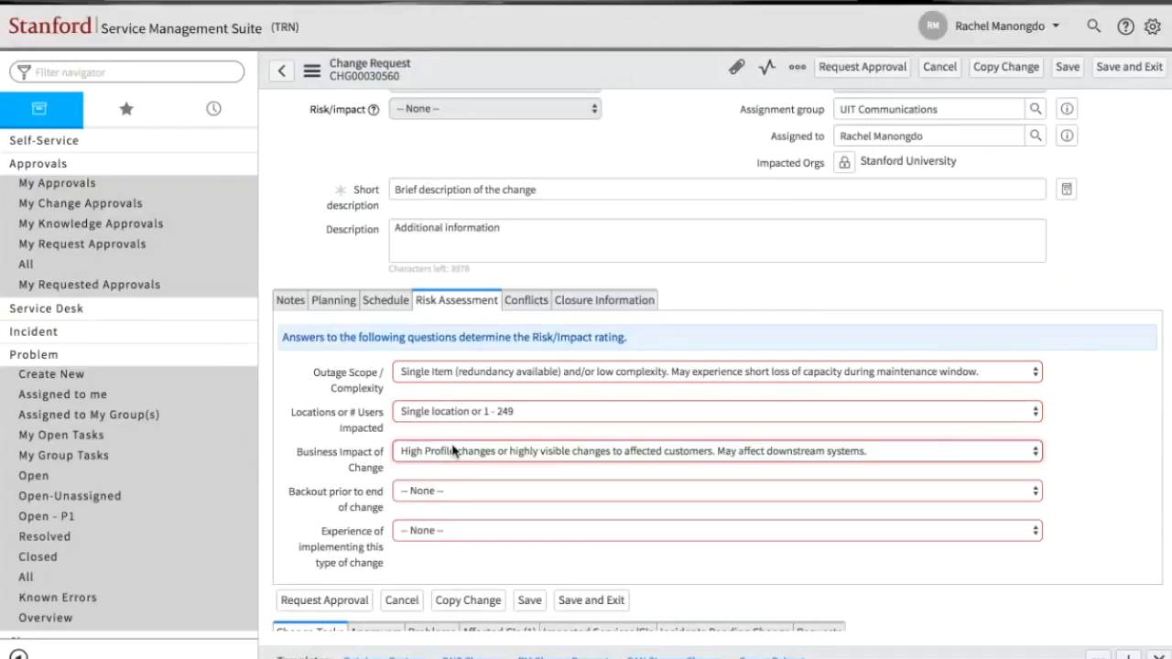
pyautogui.click(483, 414)
pyautogui.click(481, 413)
pyautogui.click(464, 466)
pyautogui.click(460, 483)
# - Set both the backout and the implementation experience answers of the risk assessment to "No Impact or risk to operations"
pyautogui.click(451, 494)
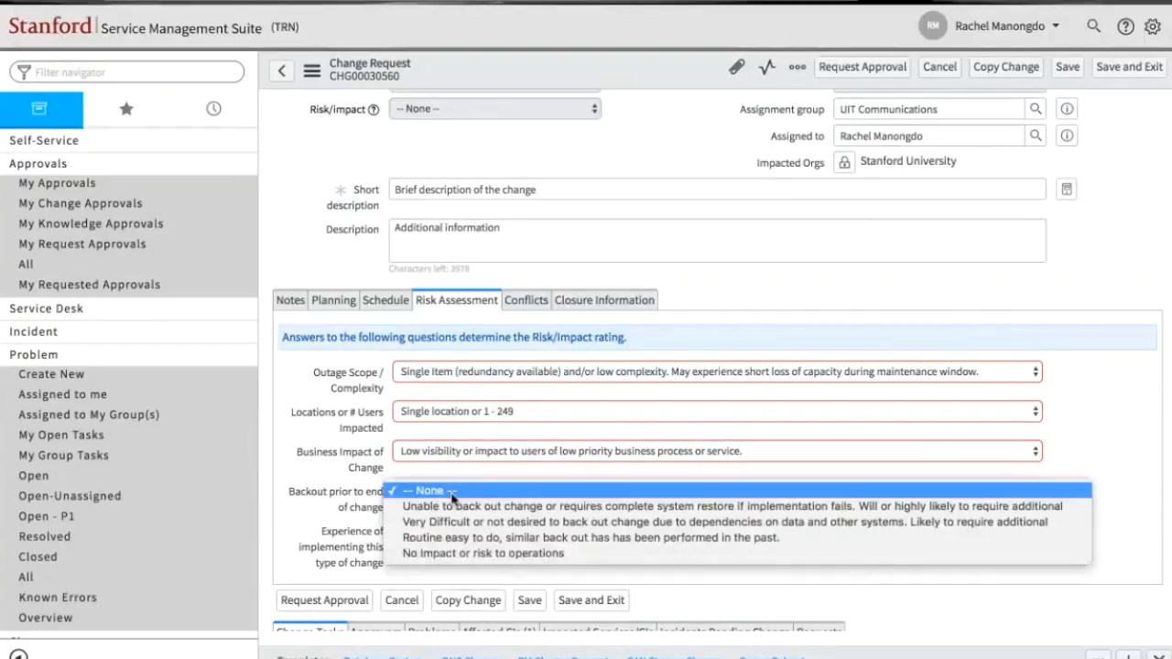
pyautogui.click(439, 554)
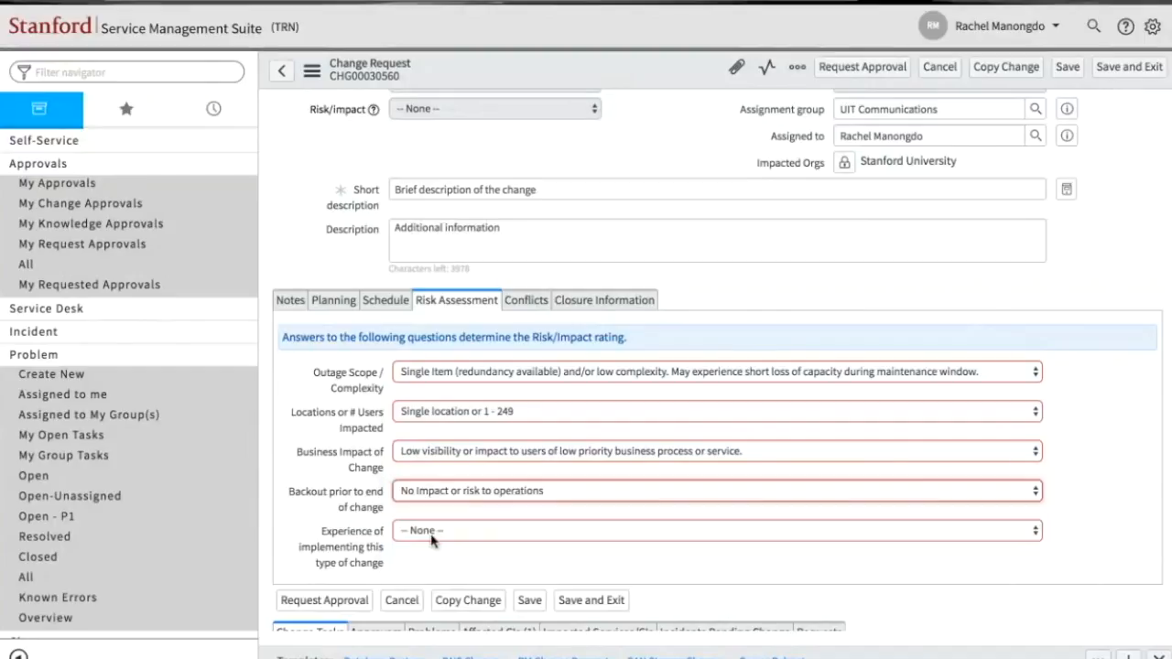
pyautogui.click(431, 533)
pyautogui.click(421, 610)
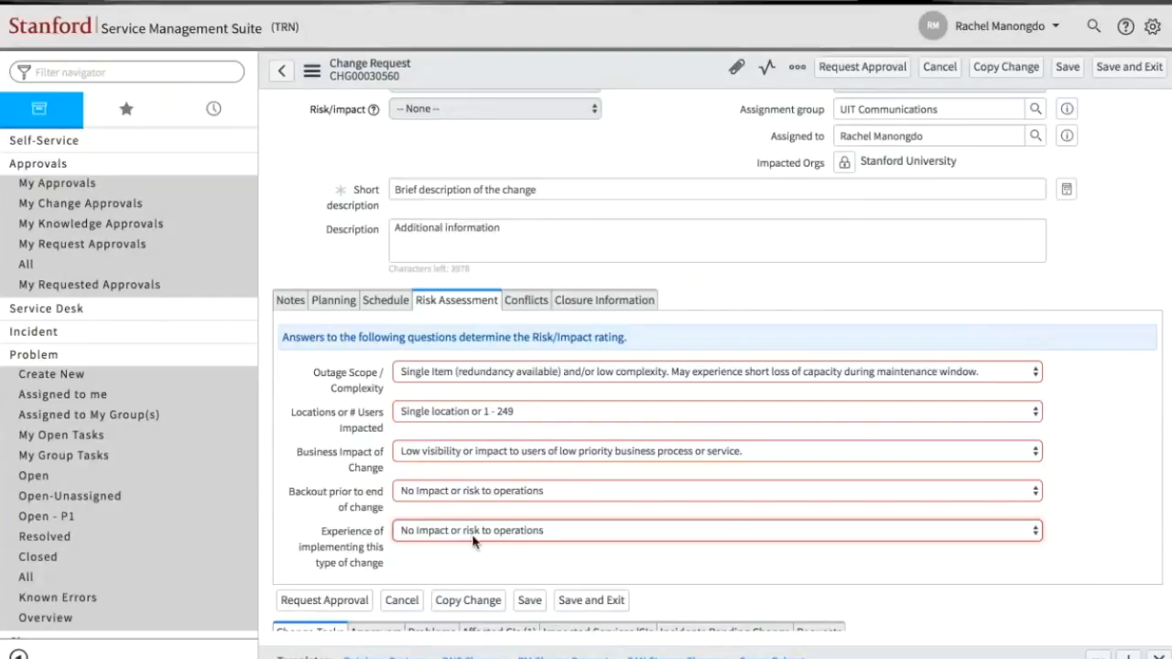
# - Save the change request with its risk assessment answers and check the calculated Risk/impact rating
pyautogui.scroll(-1, 473, 540)
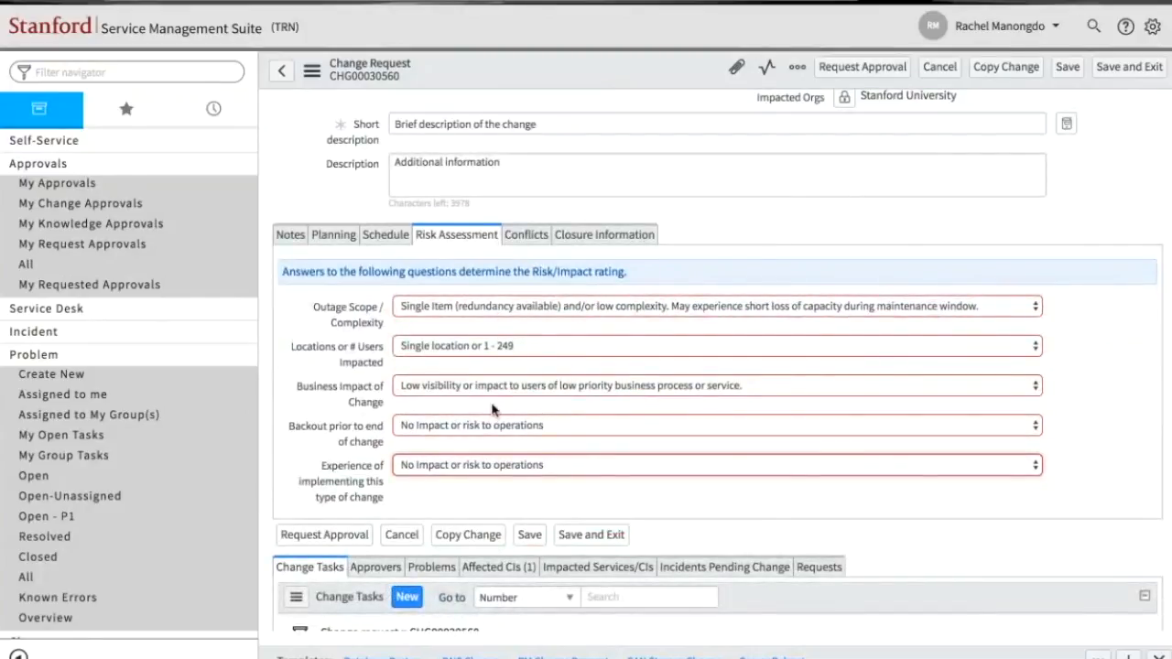
pyautogui.click(530, 537)
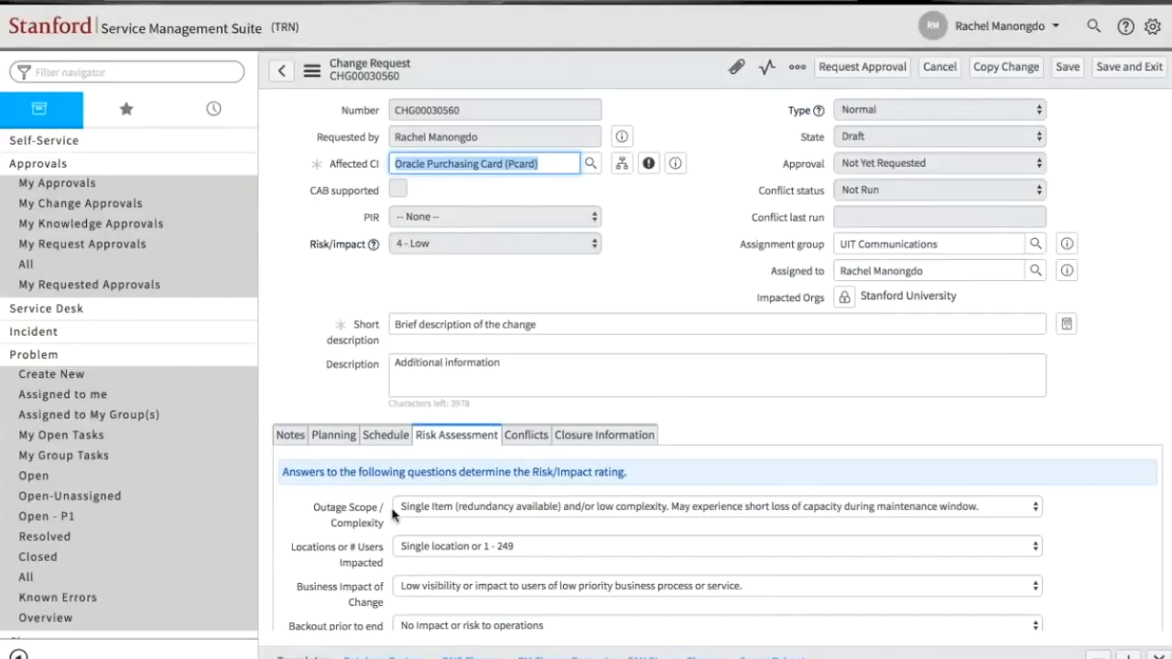
pyautogui.scroll(-5, 391, 565)
pyautogui.scroll(4, 389, 563)
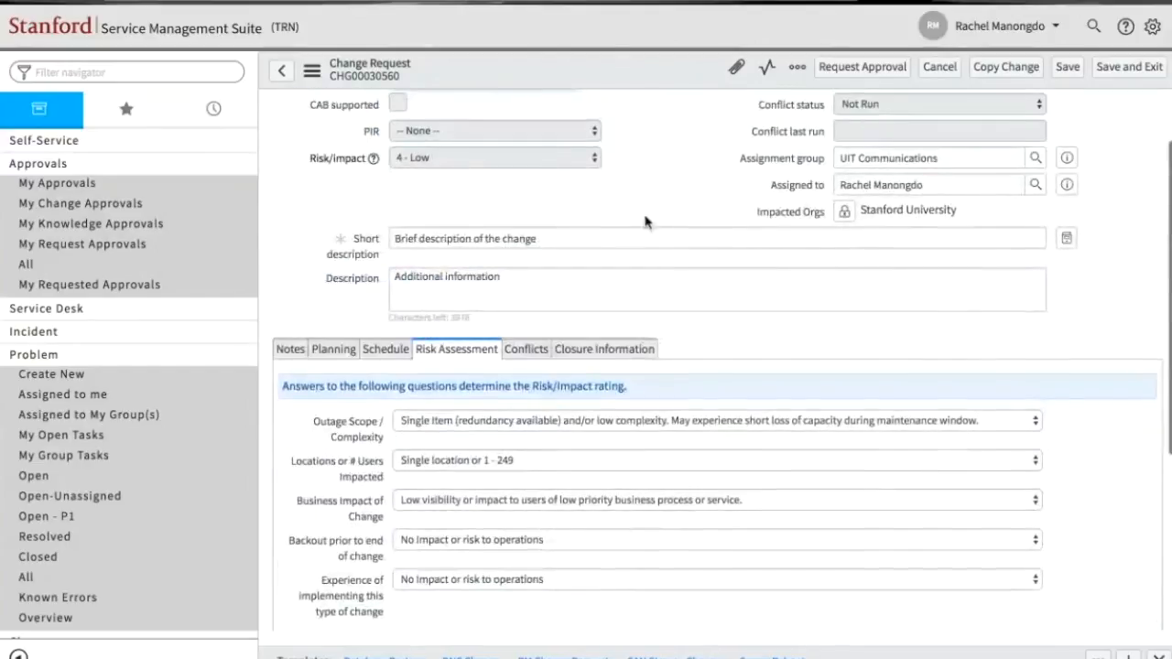
pyautogui.scroll(2, 646, 223)
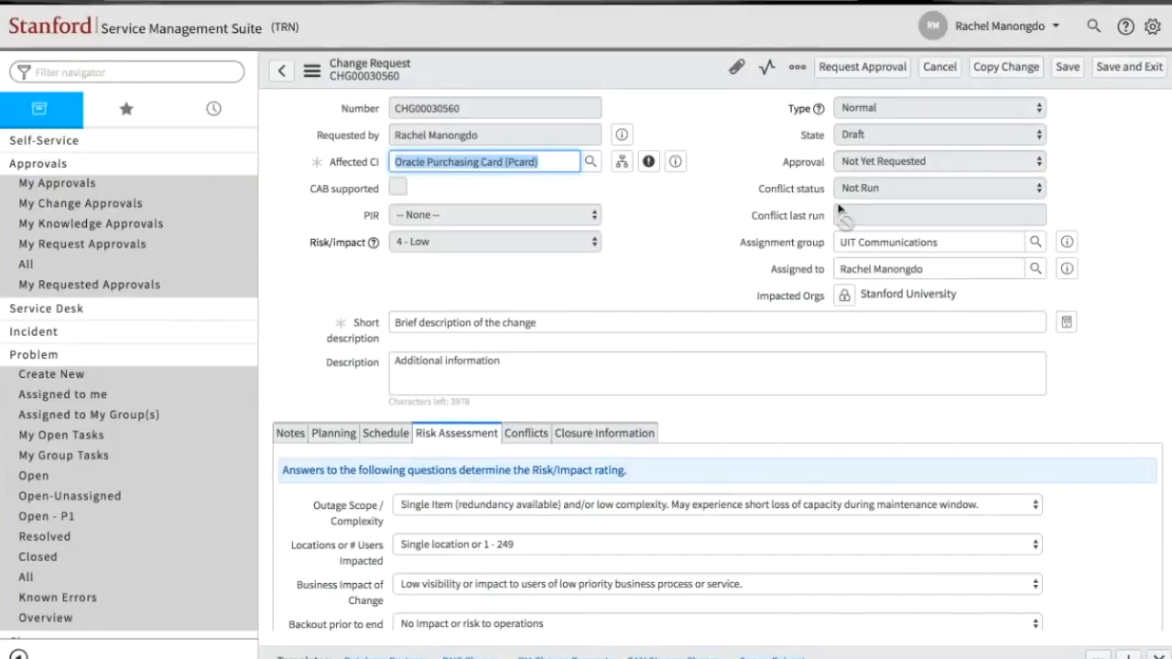
# - Review the planned dates, run the conflict check for the change request, and dismiss its progress dialog
pyautogui.scroll(-3, 580, 467)
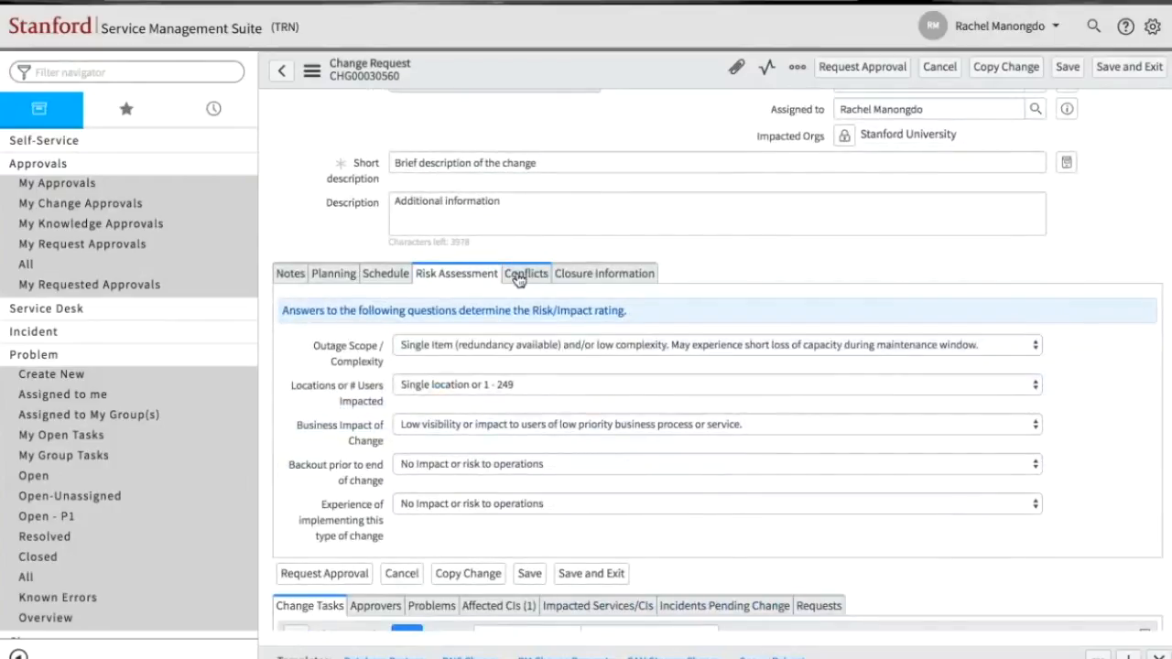
pyautogui.click(518, 278)
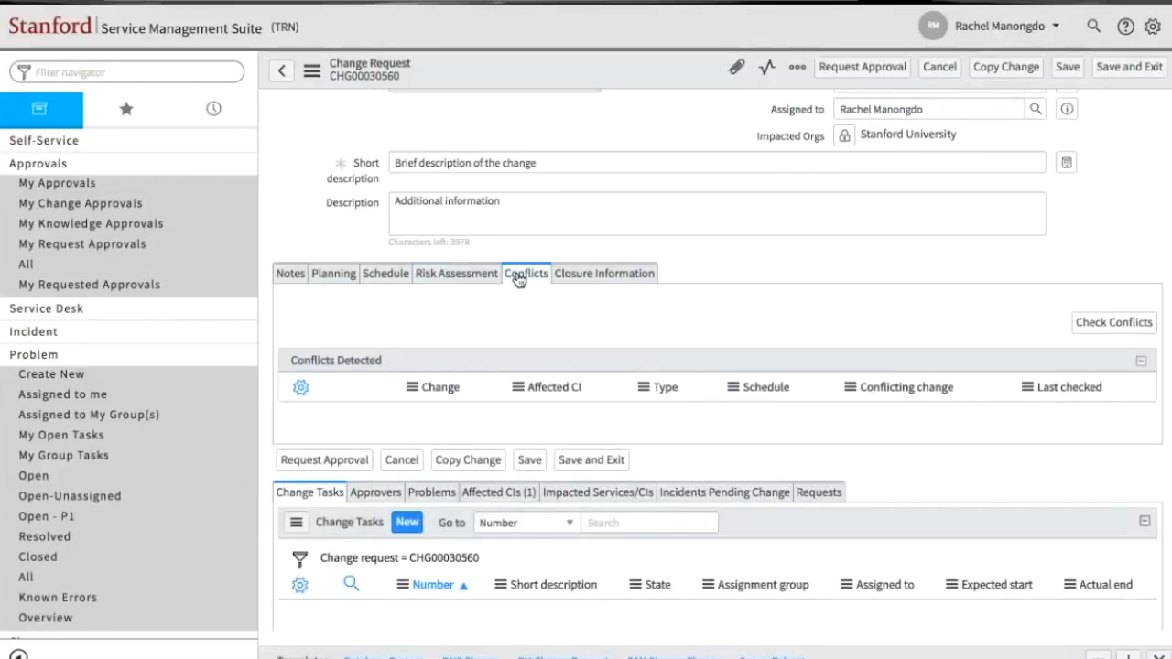
pyautogui.click(383, 280)
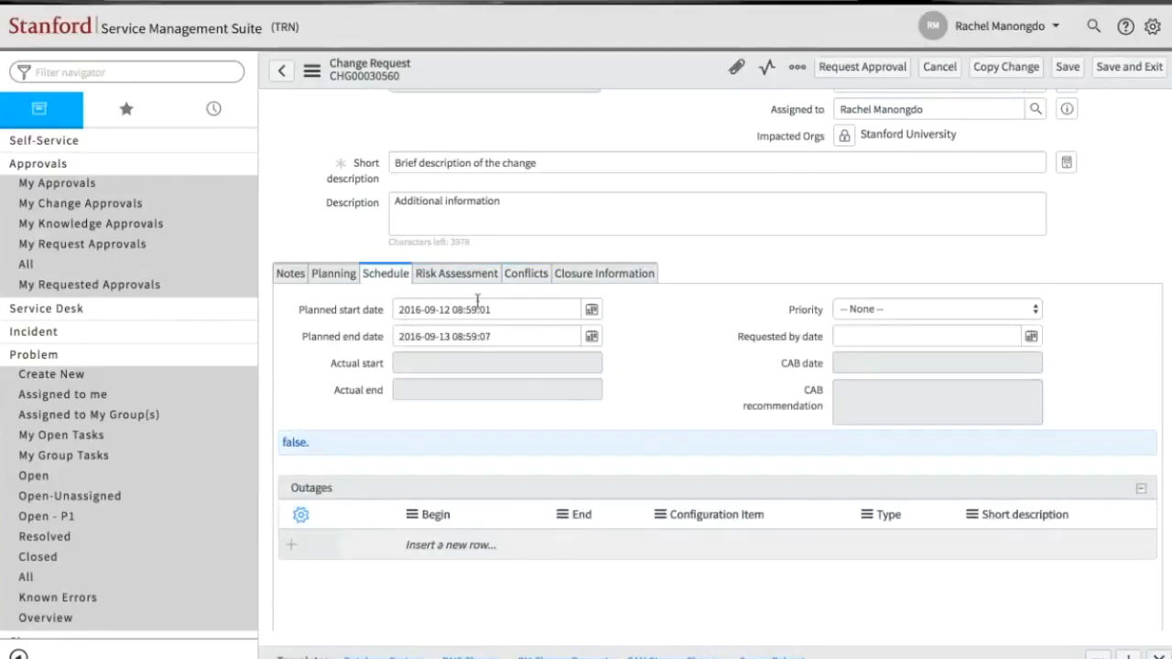
pyautogui.click(520, 281)
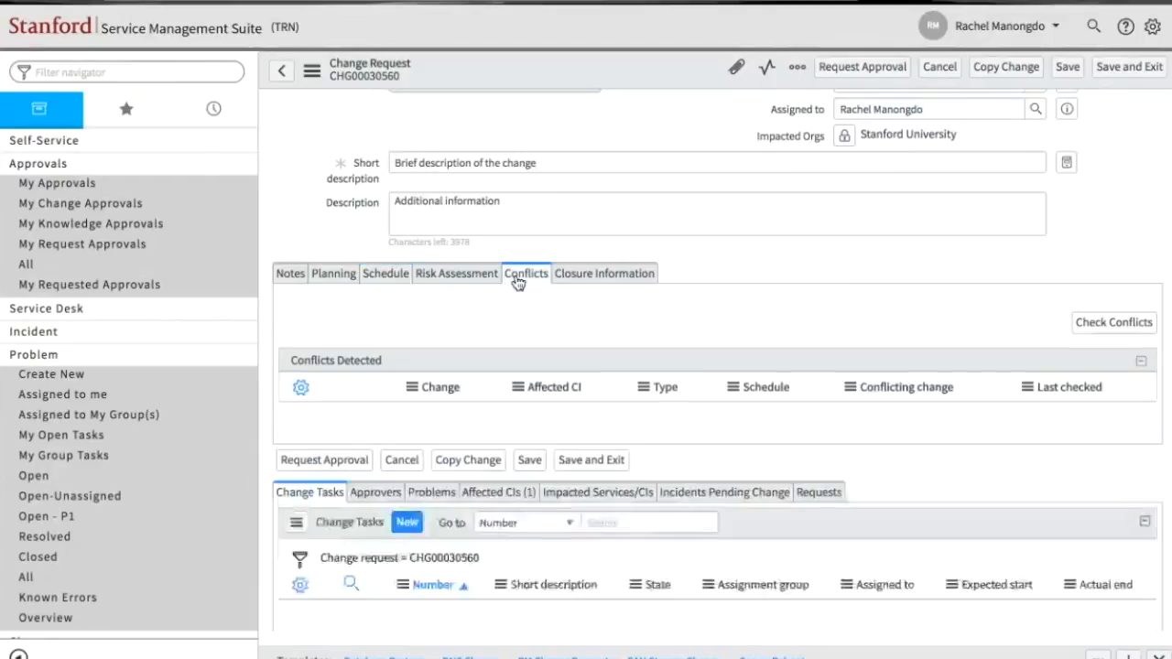
pyautogui.click(1081, 326)
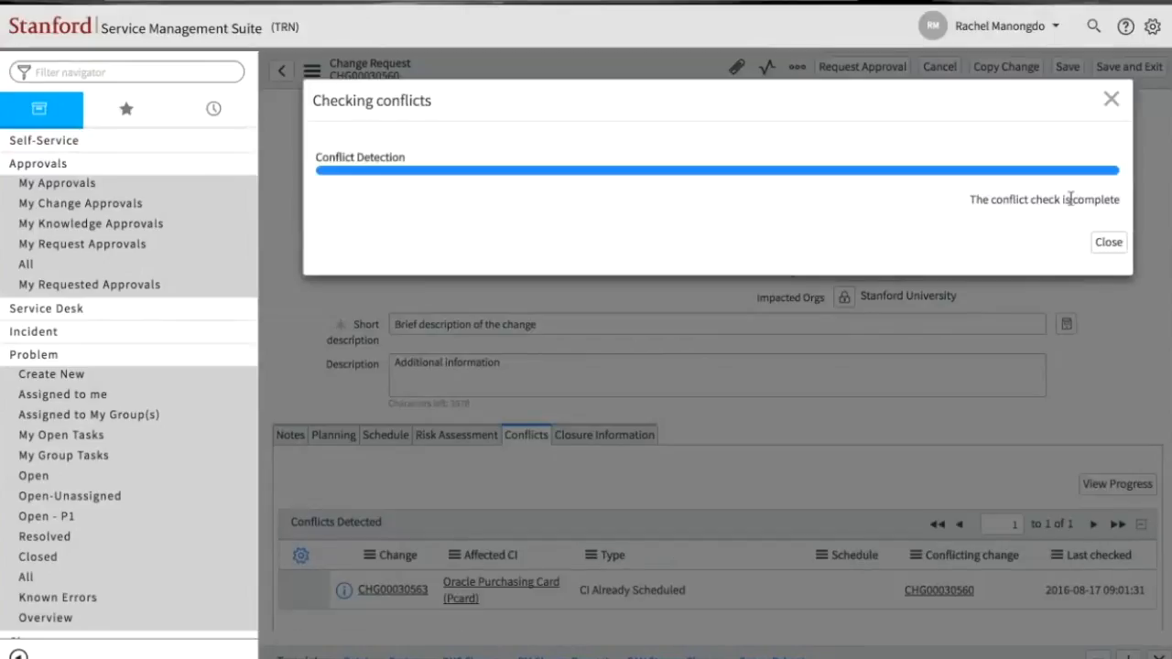
pyautogui.click(1108, 243)
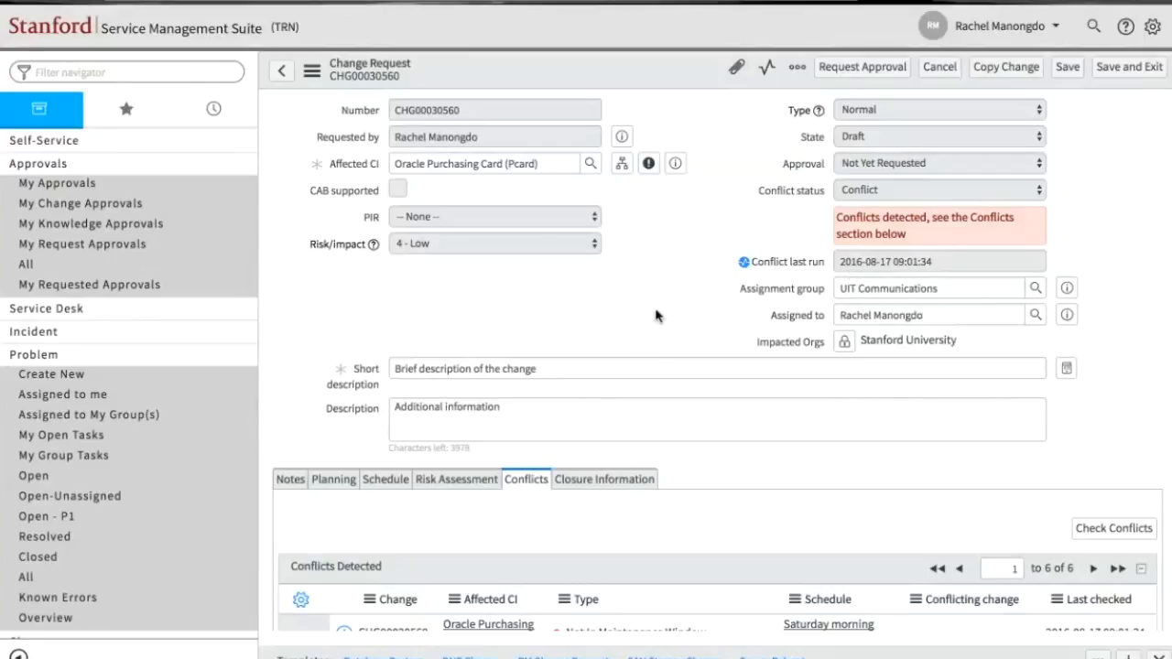
# - Examine the list of detected conflicts and the conflict status of the change request
pyautogui.scroll(-5, 594, 394)
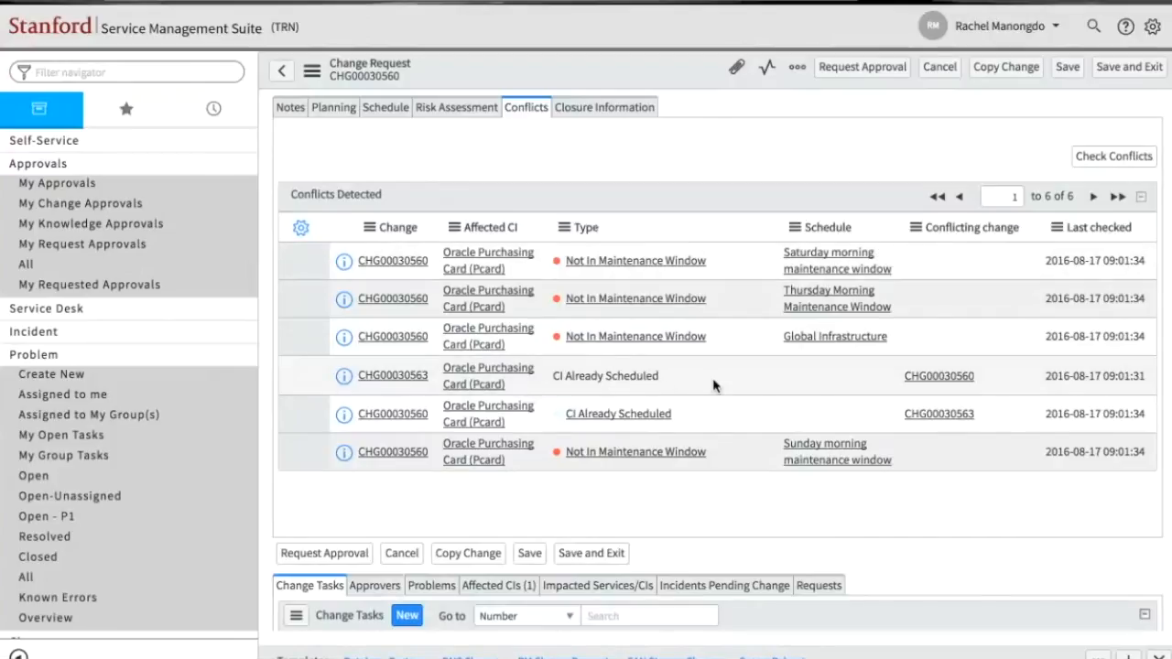
pyautogui.scroll(-1, 714, 385)
pyautogui.scroll(3, 714, 385)
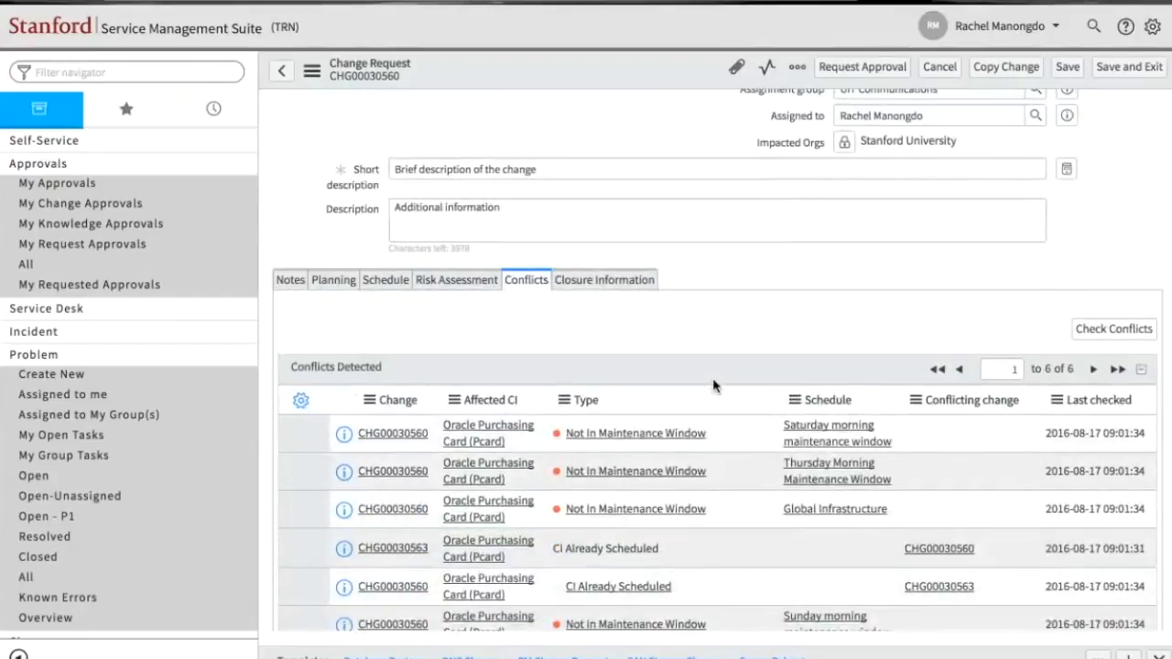
pyautogui.scroll(3, 715, 385)
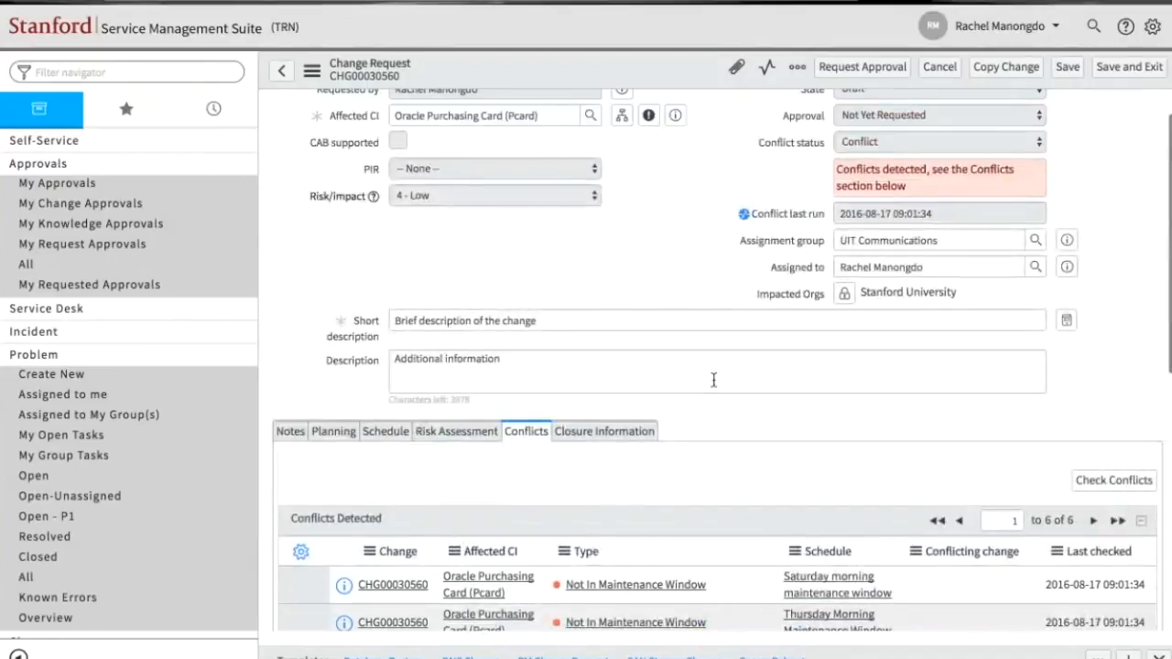
pyautogui.scroll(1, 714, 380)
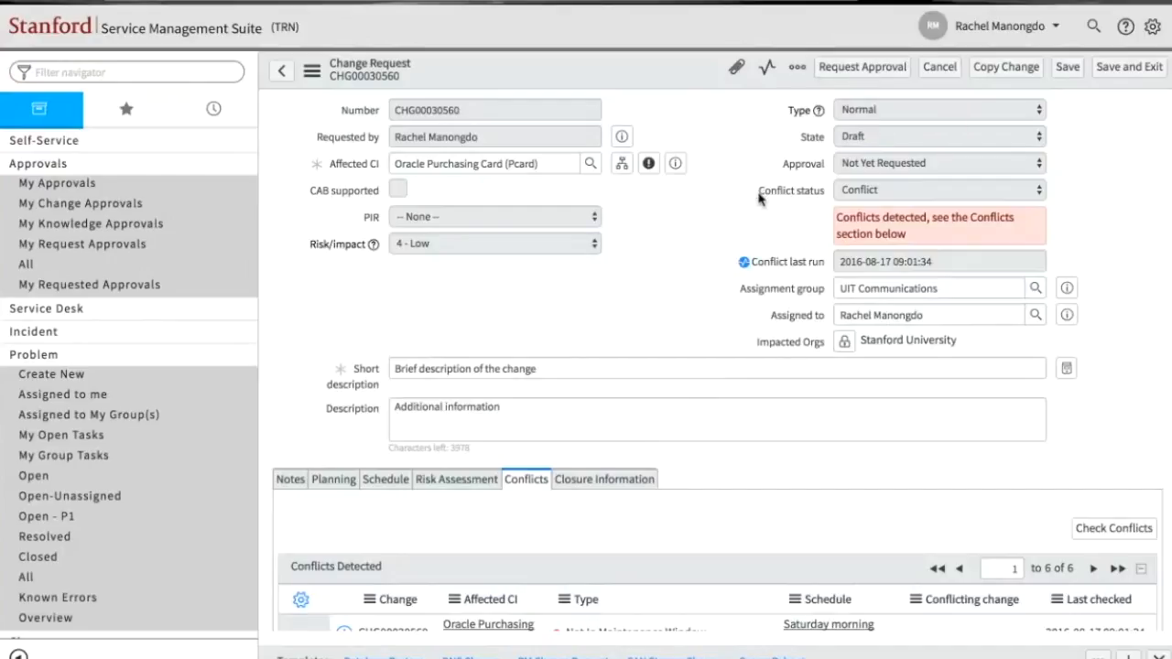
pyautogui.scroll(-3, 678, 340)
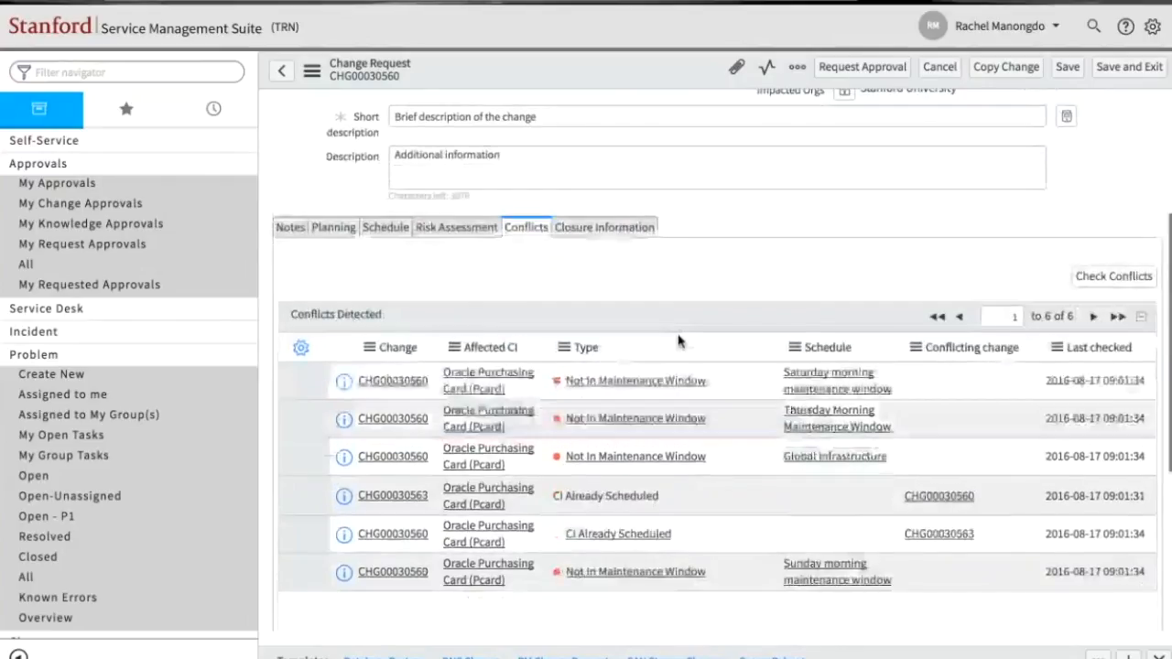
# - Look over the change request's closure information and start a new change task for the request
pyautogui.click(628, 227)
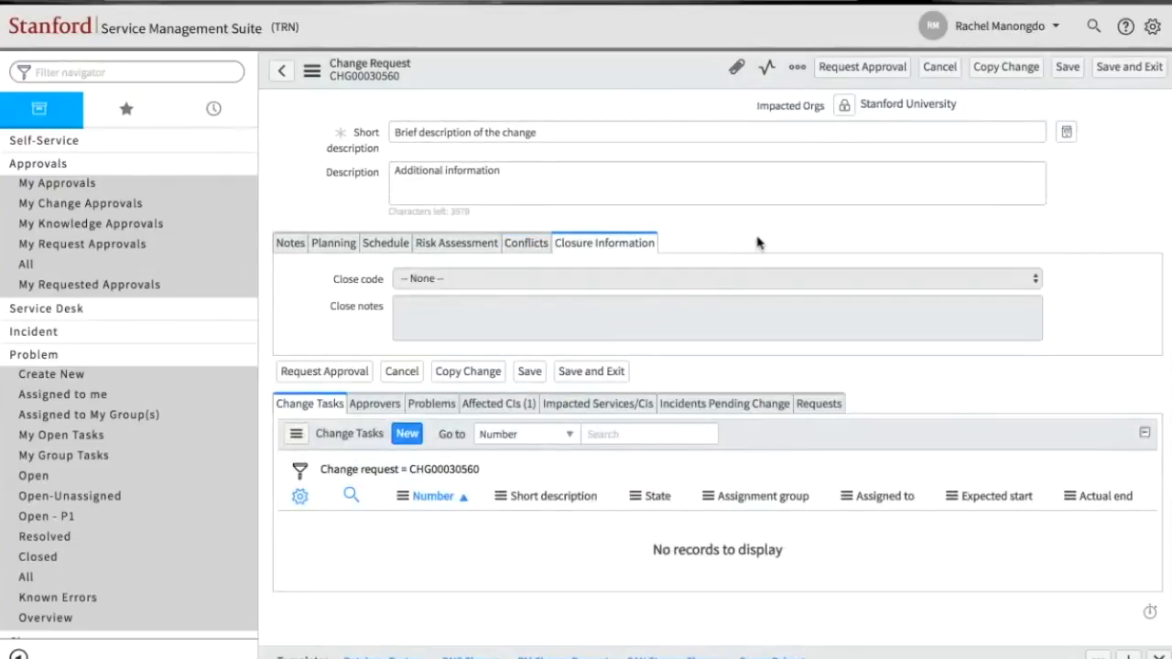
pyautogui.scroll(2, 757, 243)
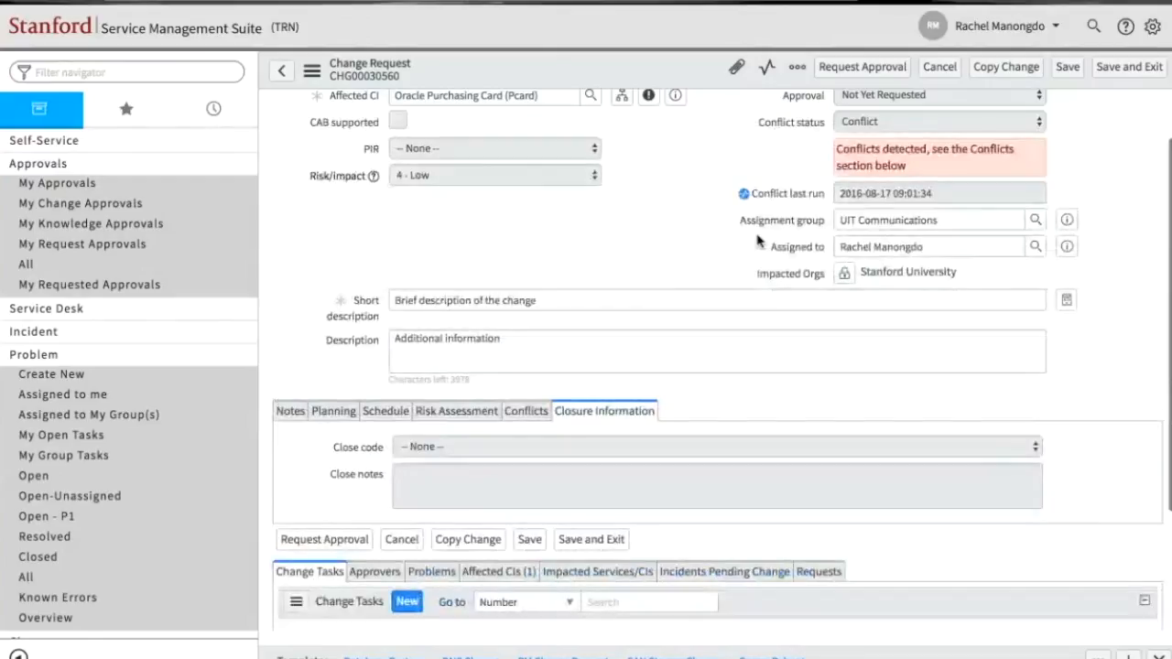
pyautogui.scroll(-2, 757, 242)
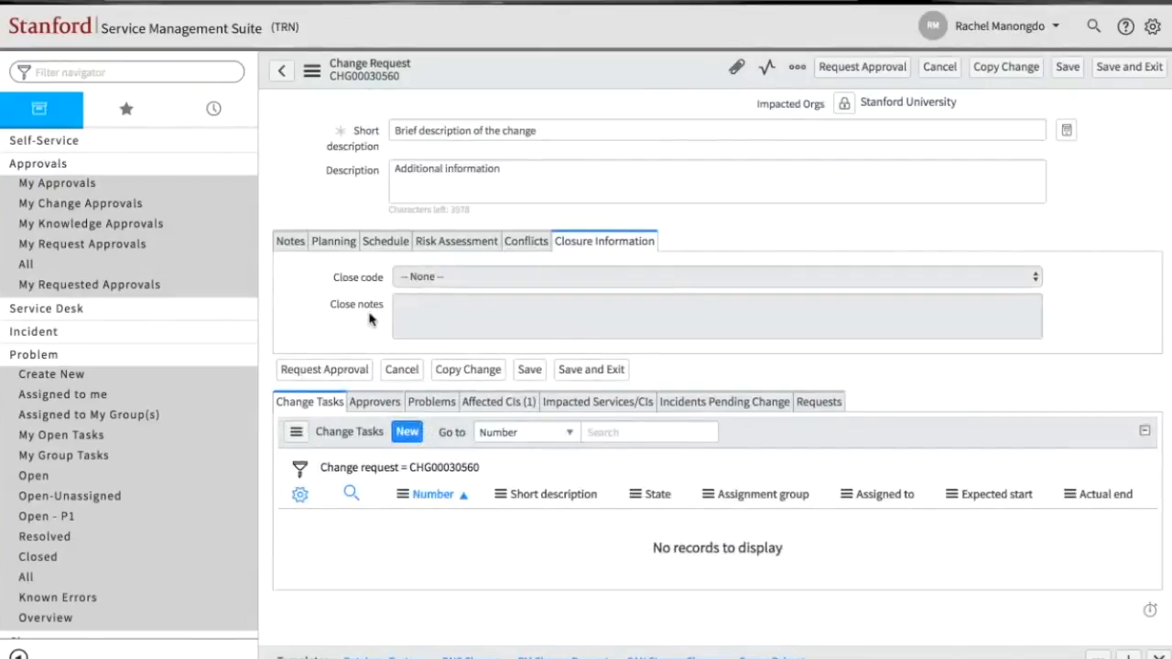
pyautogui.click(408, 432)
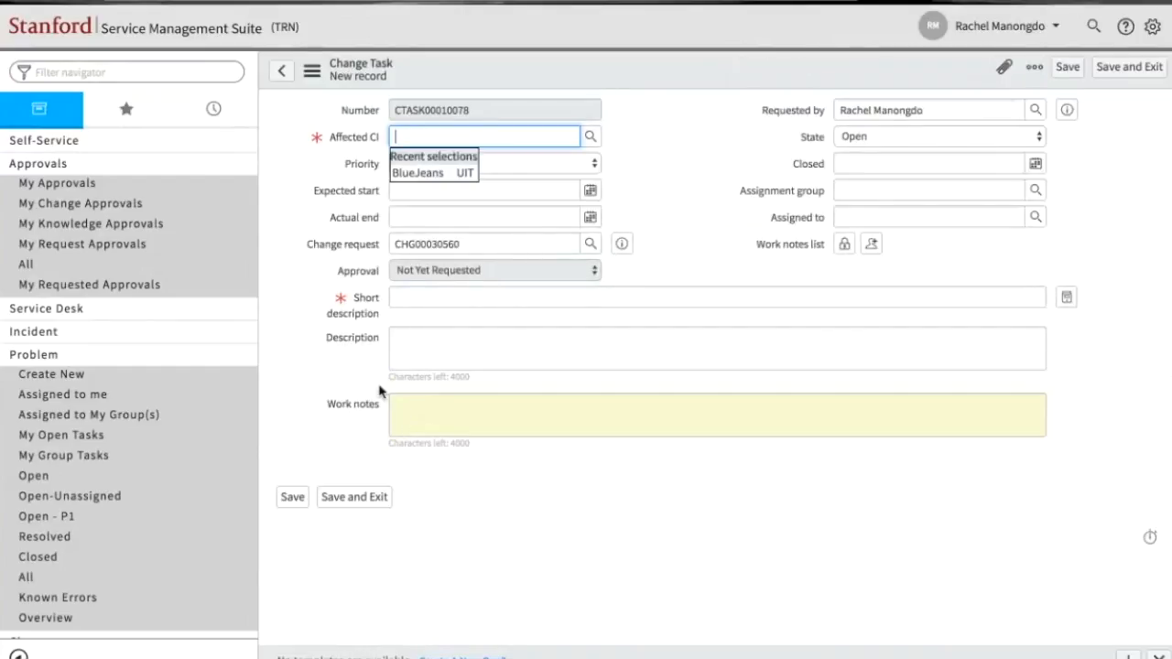
# - Set the affected CI of the new change task to BlueJeans
pyautogui.click(314, 116)
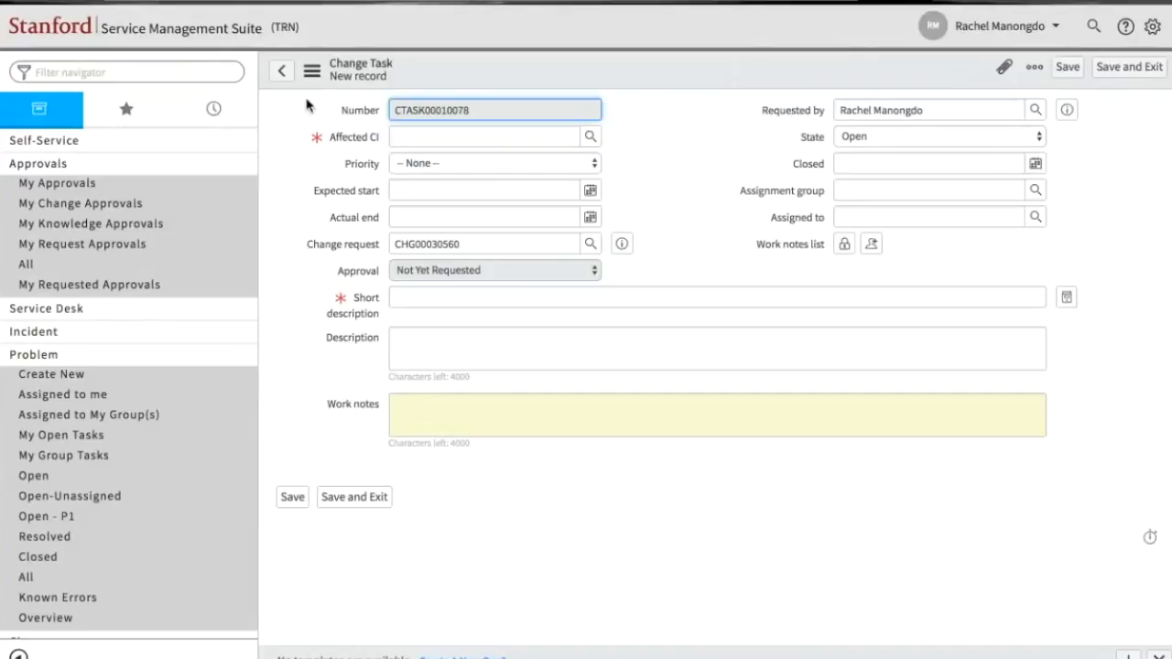
pyautogui.click(448, 137)
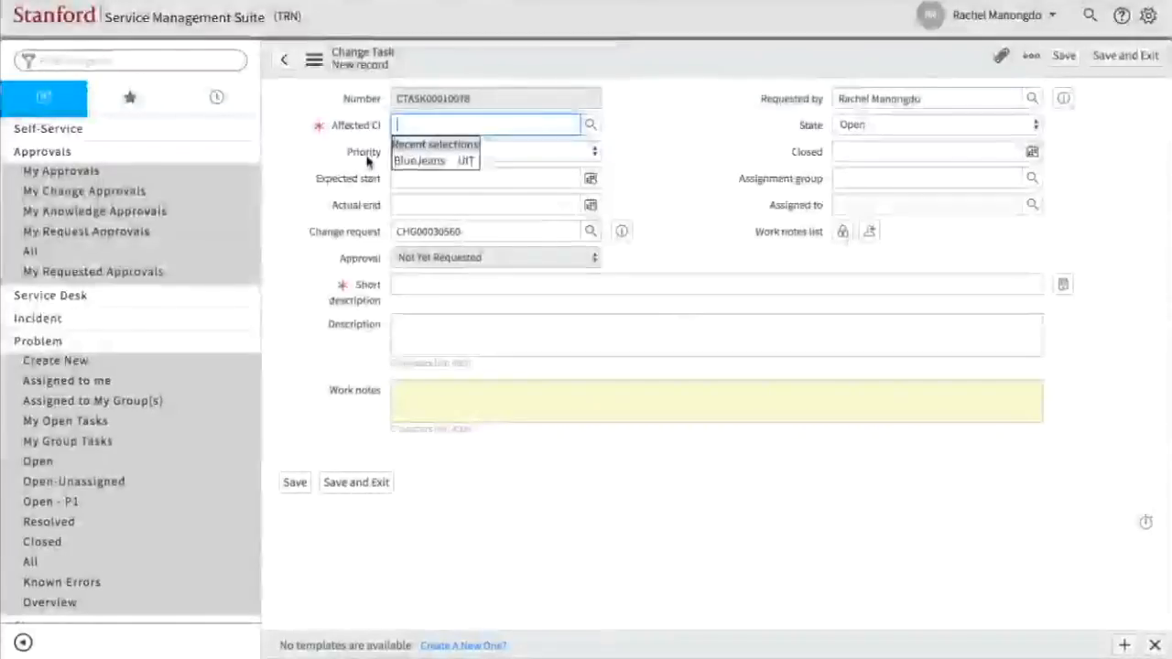
pyautogui.click(641, 135)
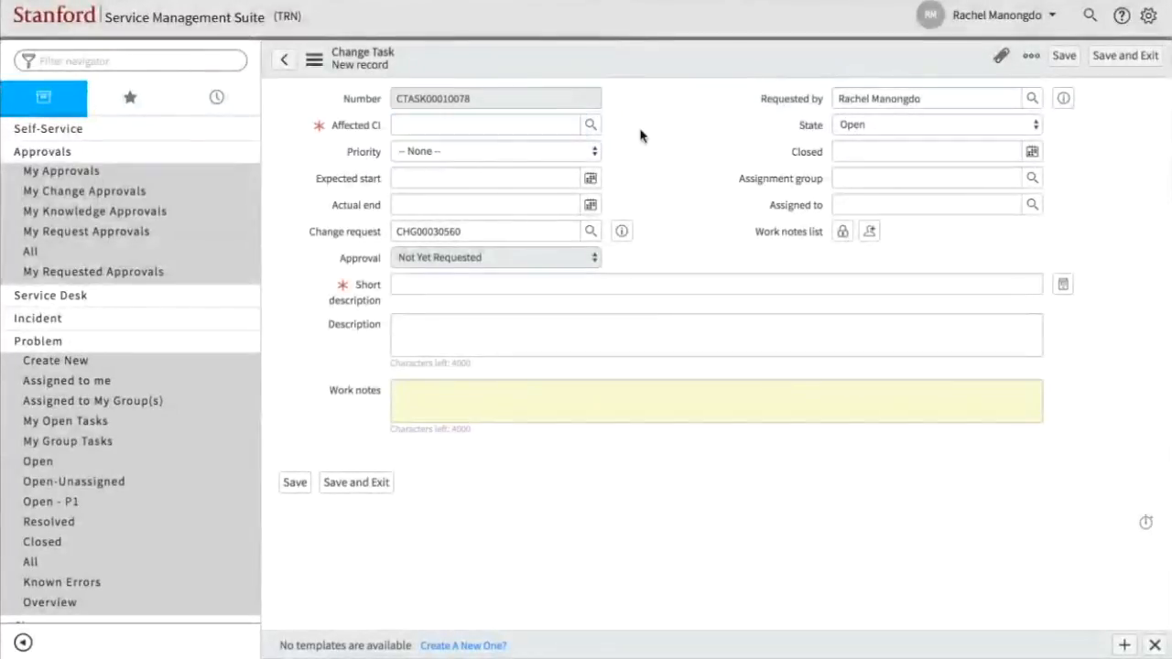
pyautogui.click(439, 129)
pyautogui.click(458, 156)
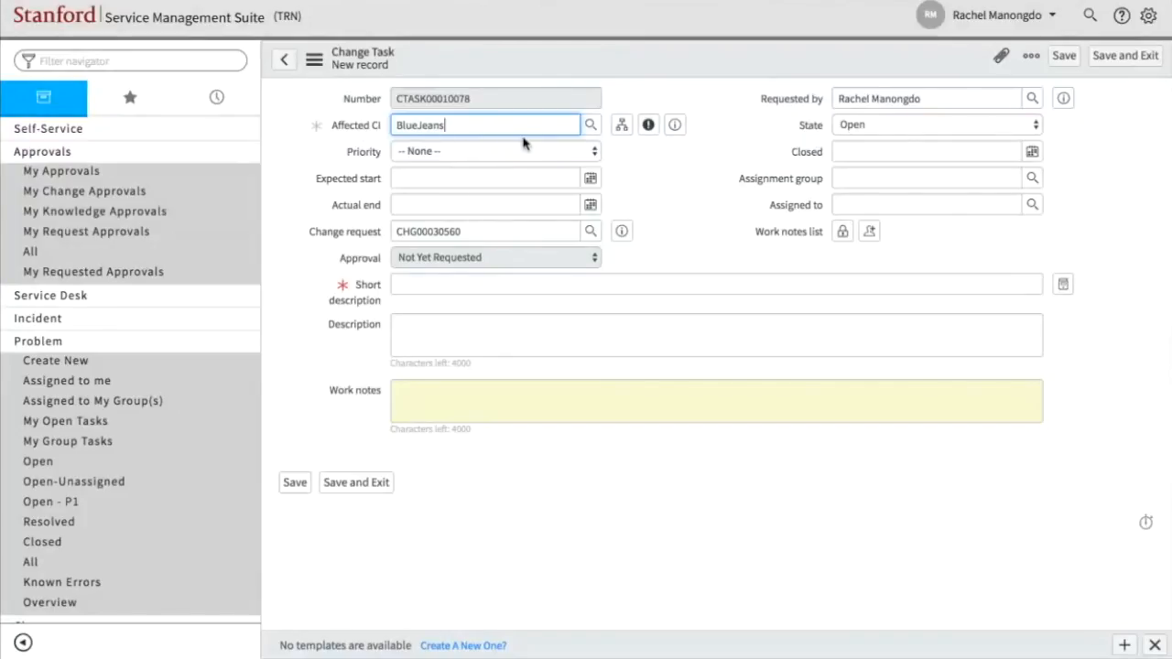
# - Keep the task's state as Open, set its assignment group to UIT Communications, and assign it to the recently selected person
pyautogui.click(866, 129)
pyautogui.click(865, 126)
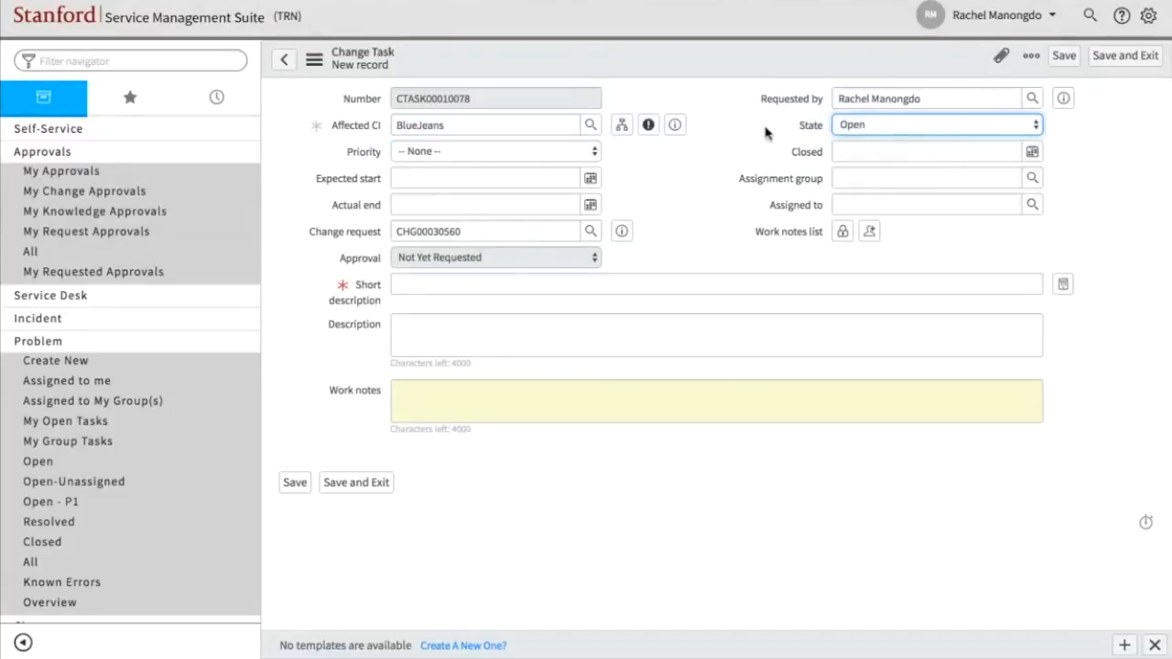
pyautogui.click(865, 177)
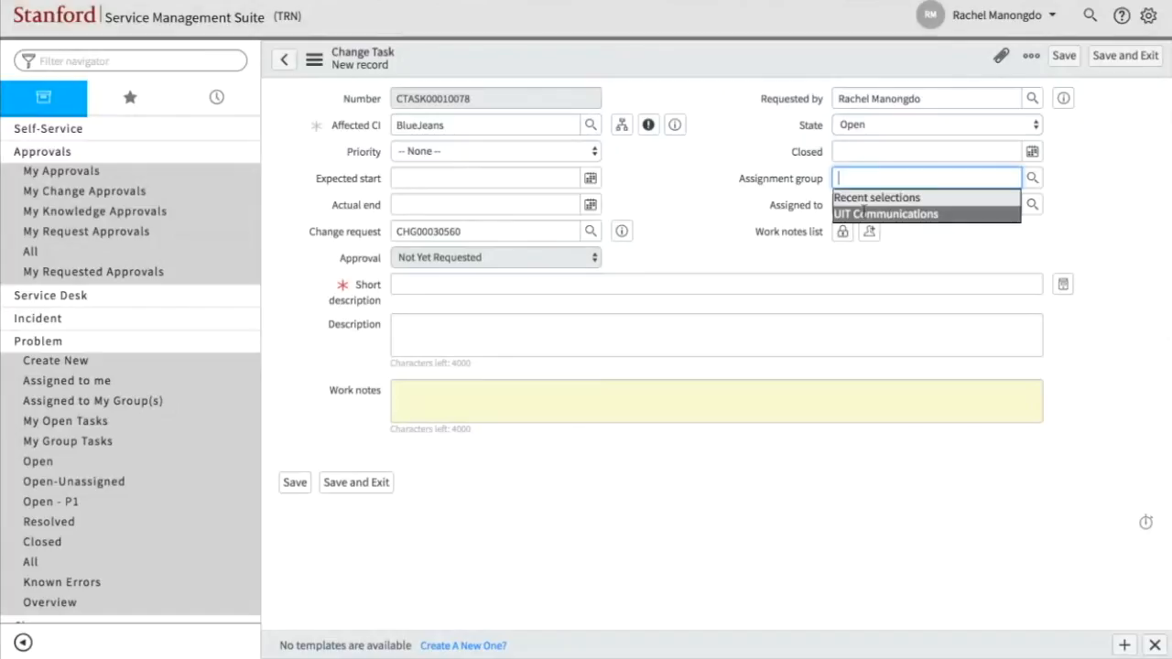
pyautogui.click(864, 213)
pyautogui.click(864, 207)
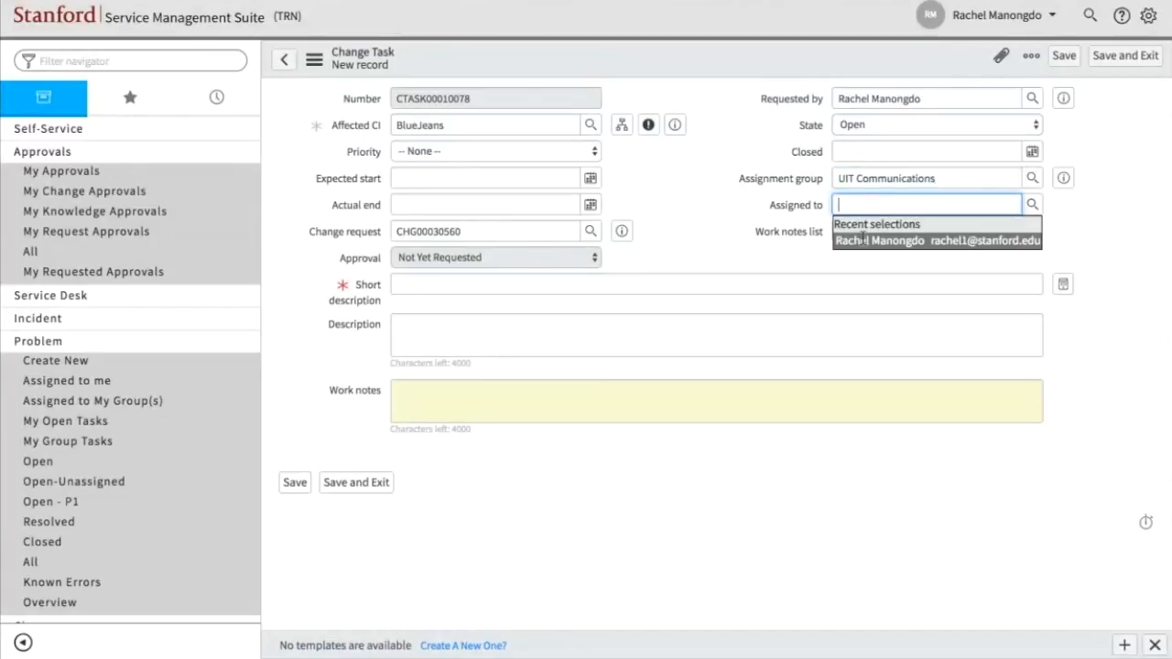
pyautogui.click(864, 239)
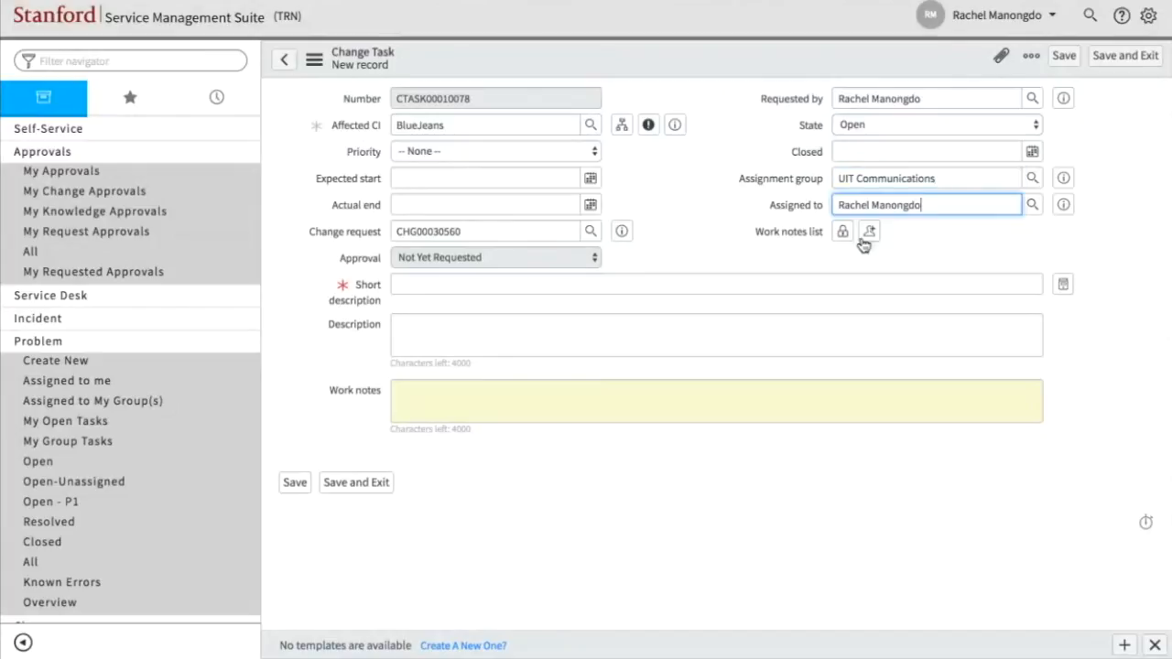
# - Enter "Name of the change task" as the task's short description, then save the task and return to the change request
pyautogui.click(587, 289)
pyautogui.write('Name of ')
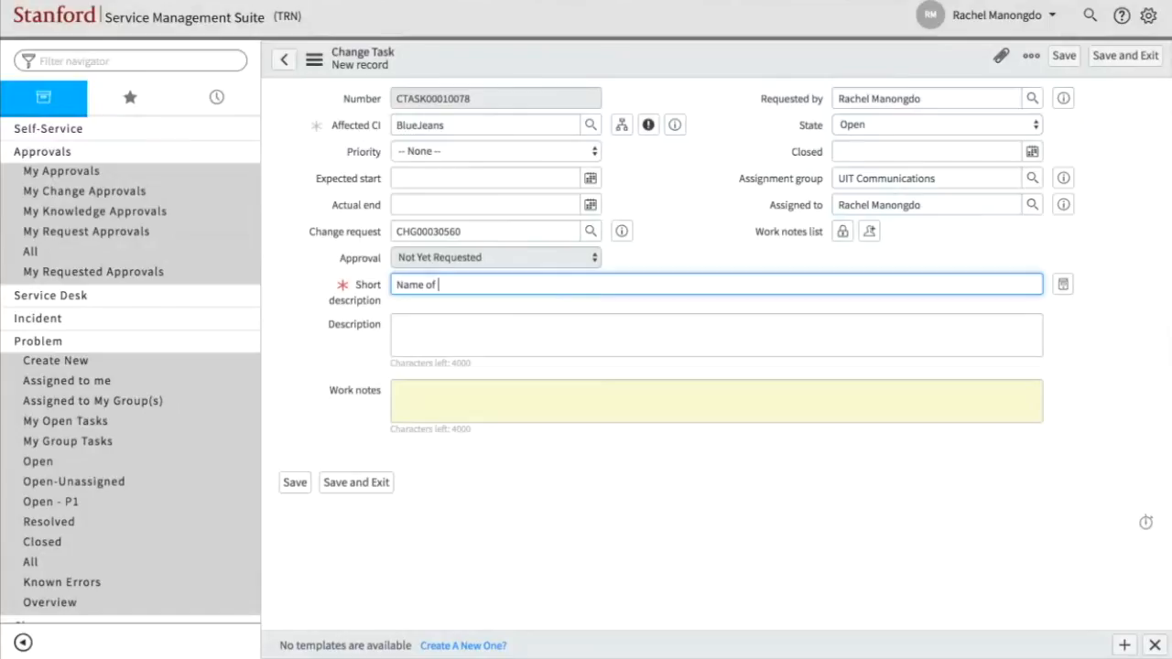
pyautogui.write('the change task')
pyautogui.click(1121, 57)
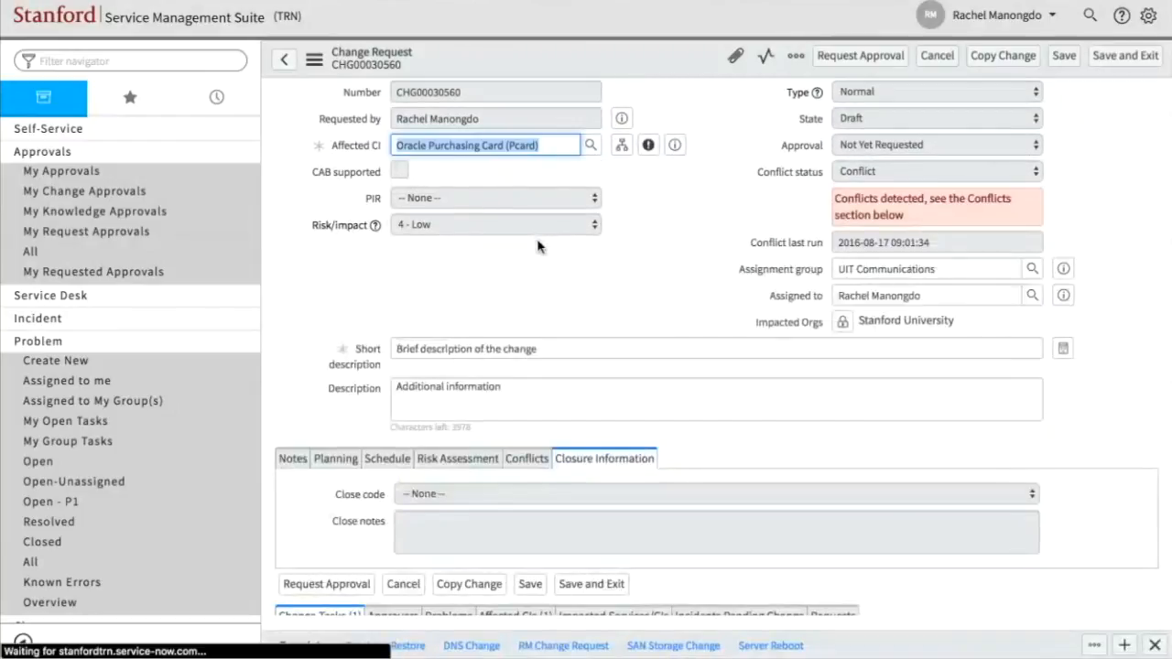
# - Dismiss the conflict check dialog and review the new task in the change request's list of change tasks
pyautogui.scroll(-3, 538, 246)
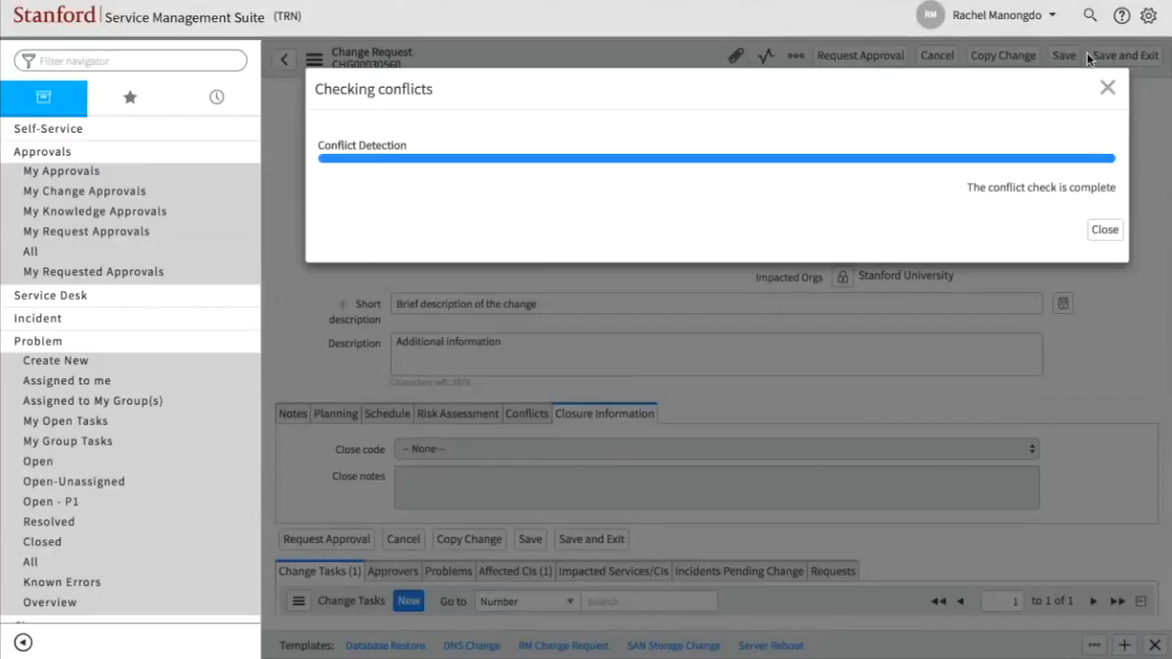
pyautogui.click(1108, 89)
pyautogui.scroll(-3, 691, 216)
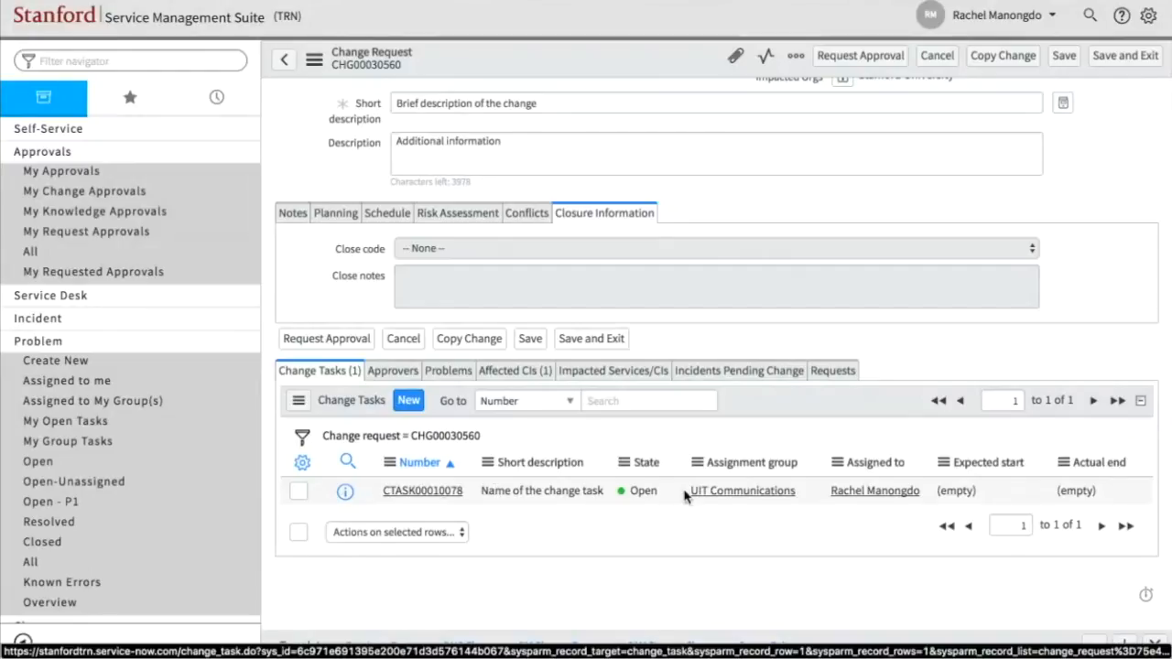
pyautogui.scroll(1, 674, 504)
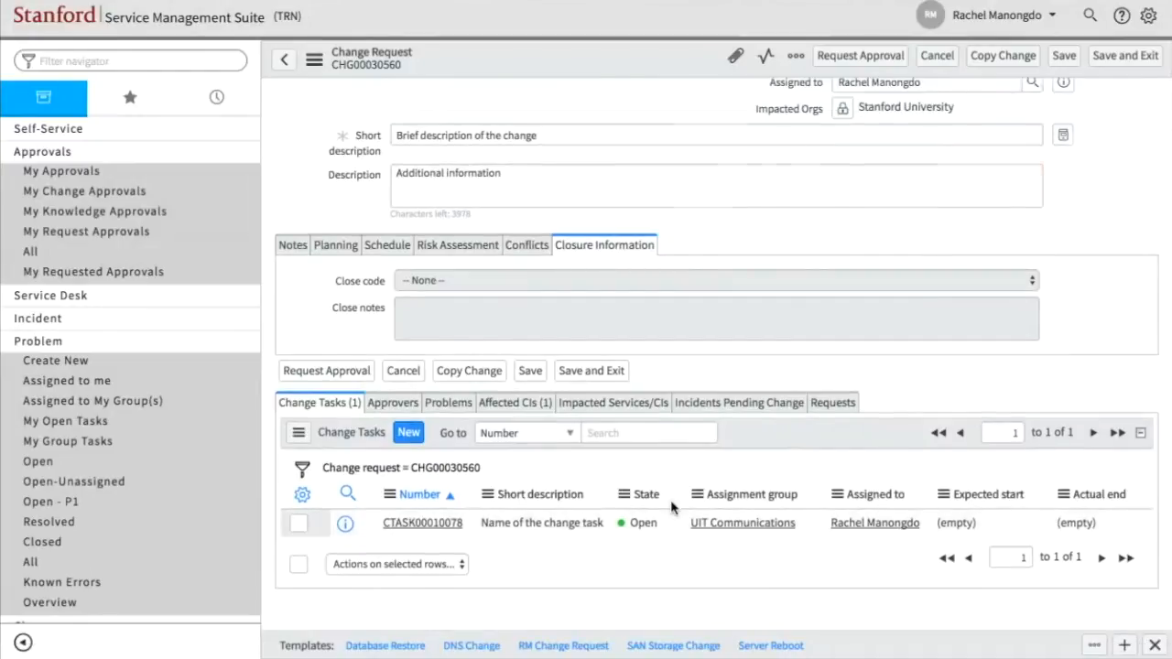
pyautogui.scroll(3, 673, 507)
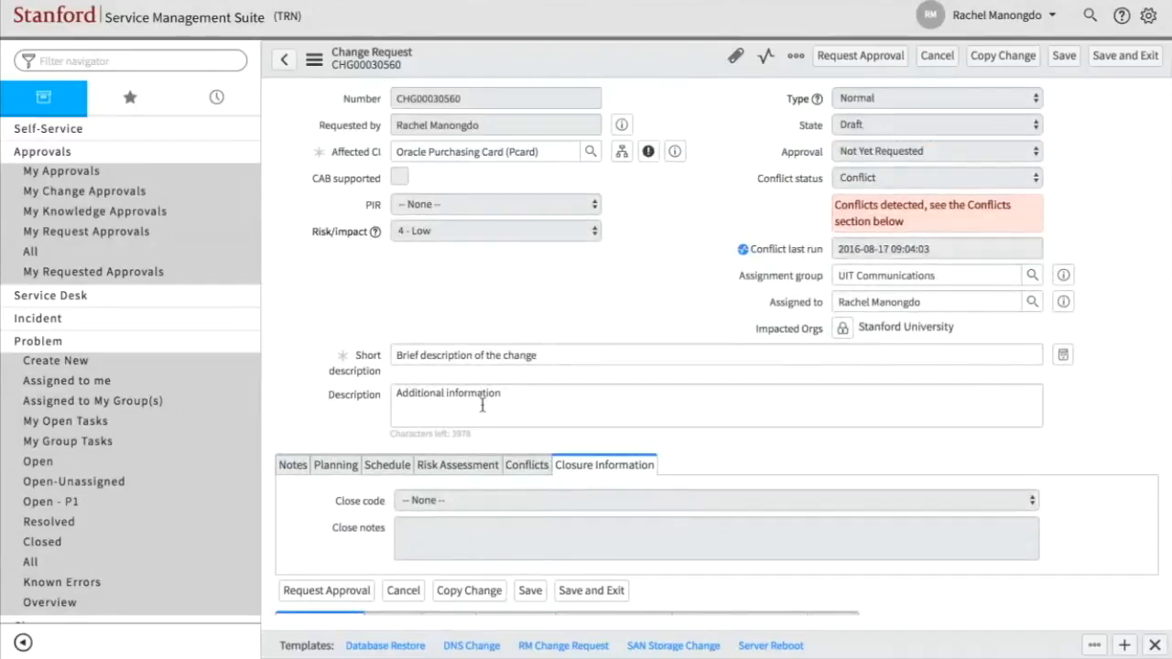
# - Review the change request's conflicts, risk assessment, schedule, planning and notes, including the activity history, before requesting approval
pyautogui.click(531, 467)
pyautogui.click(458, 472)
pyautogui.scroll(-1, 460, 488)
pyautogui.click(385, 376)
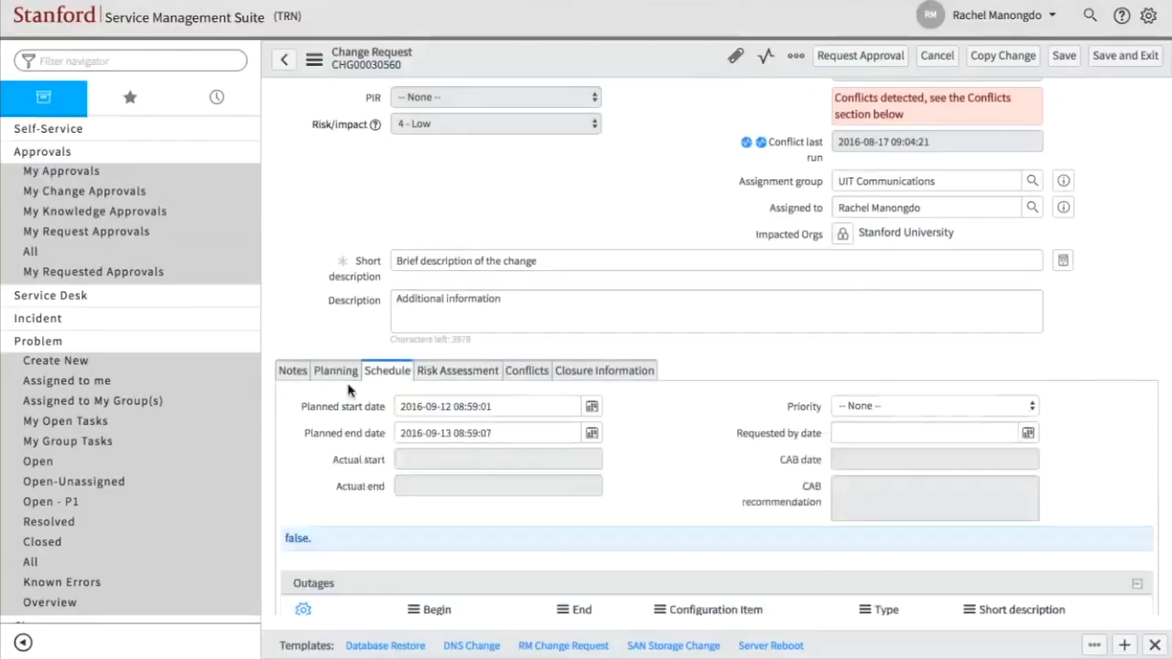
pyautogui.click(335, 376)
pyautogui.click(298, 378)
pyautogui.scroll(-8, 632, 302)
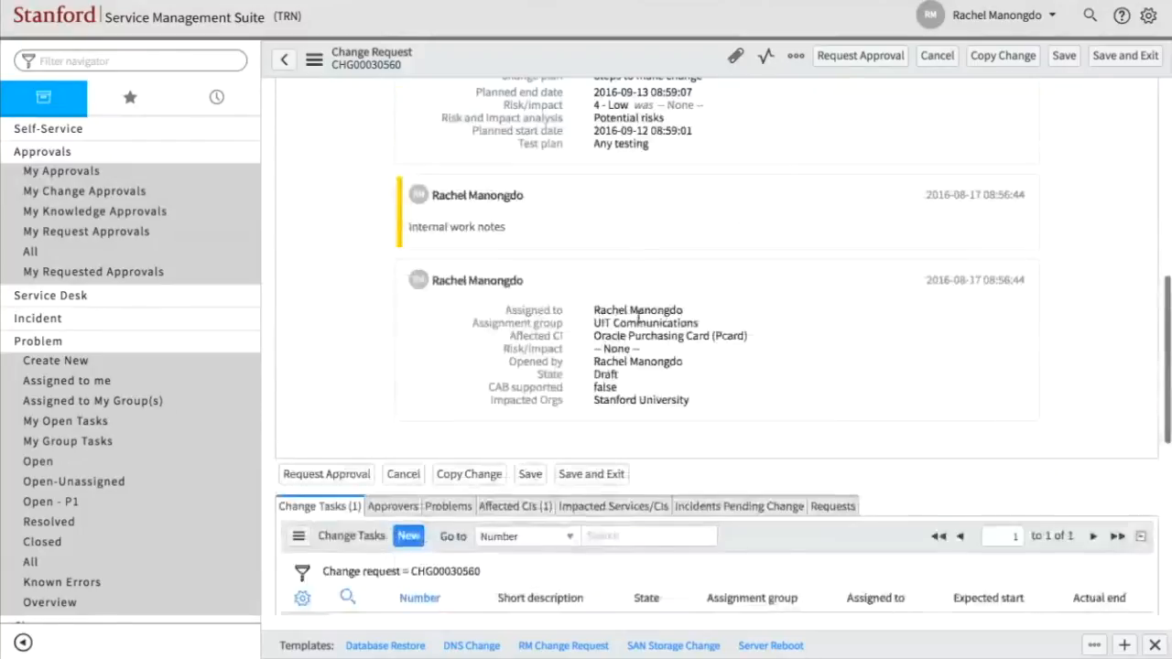
pyautogui.scroll(6, 639, 324)
pyautogui.scroll(3, 639, 324)
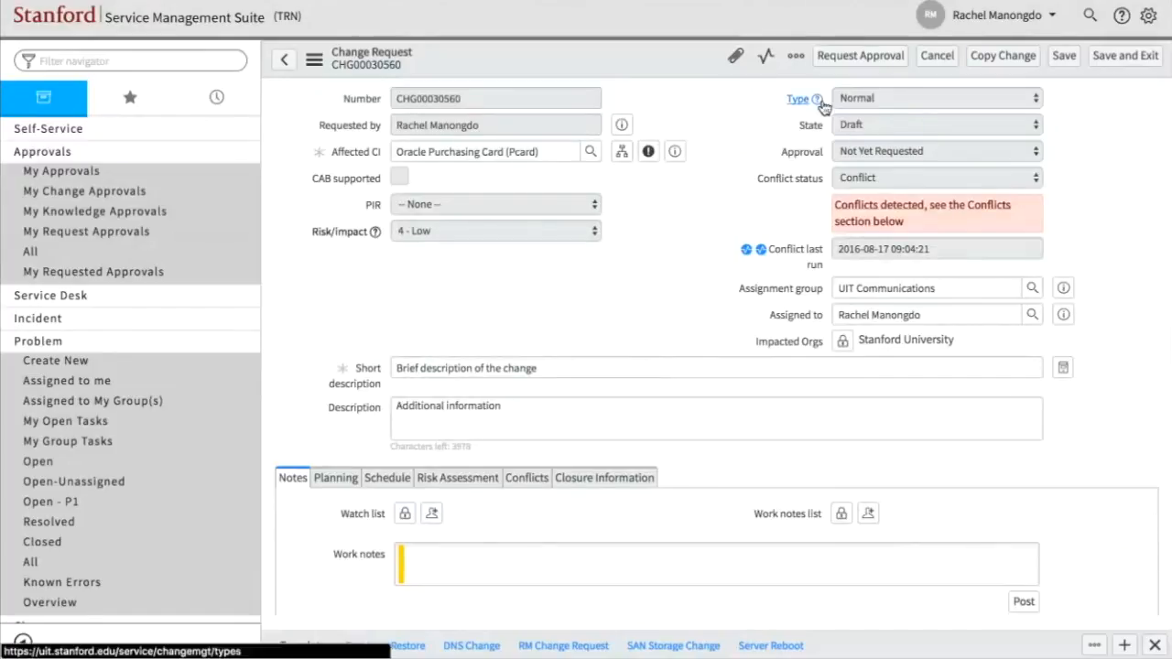
# - Request approval for the change request and view its list of approvers
pyautogui.click(840, 56)
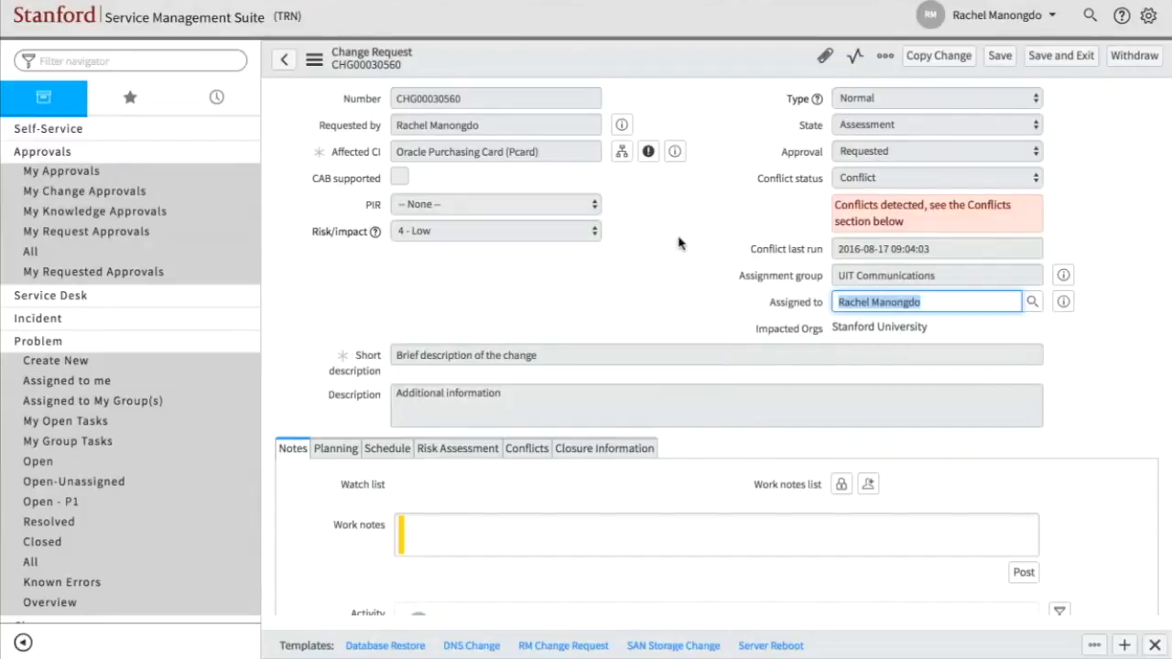
pyautogui.scroll(-10, 678, 243)
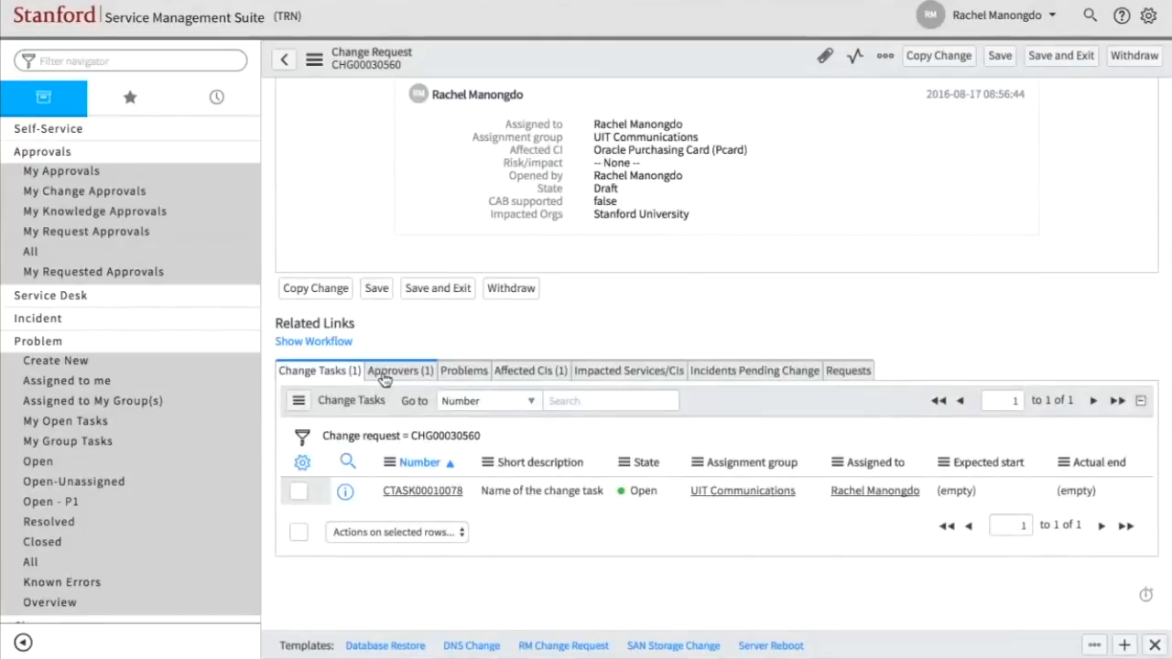
pyautogui.click(384, 373)
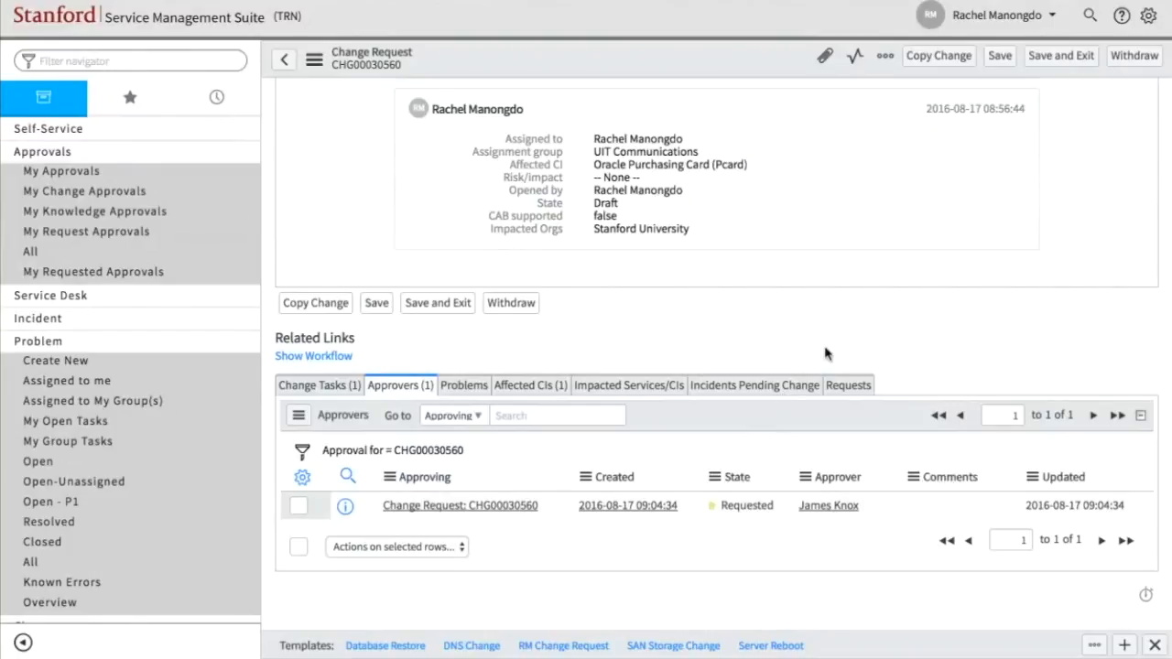
# - Impersonate the approver of the change request, choosing that person from the recent impersonations
pyautogui.click(963, 18)
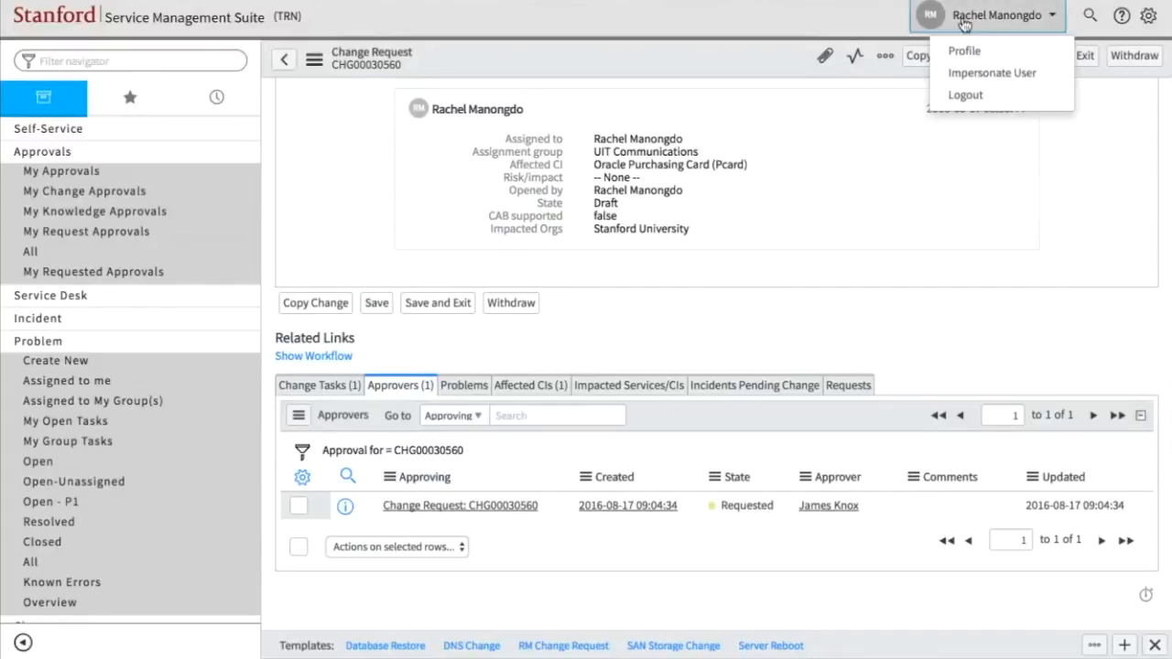
pyautogui.click(966, 74)
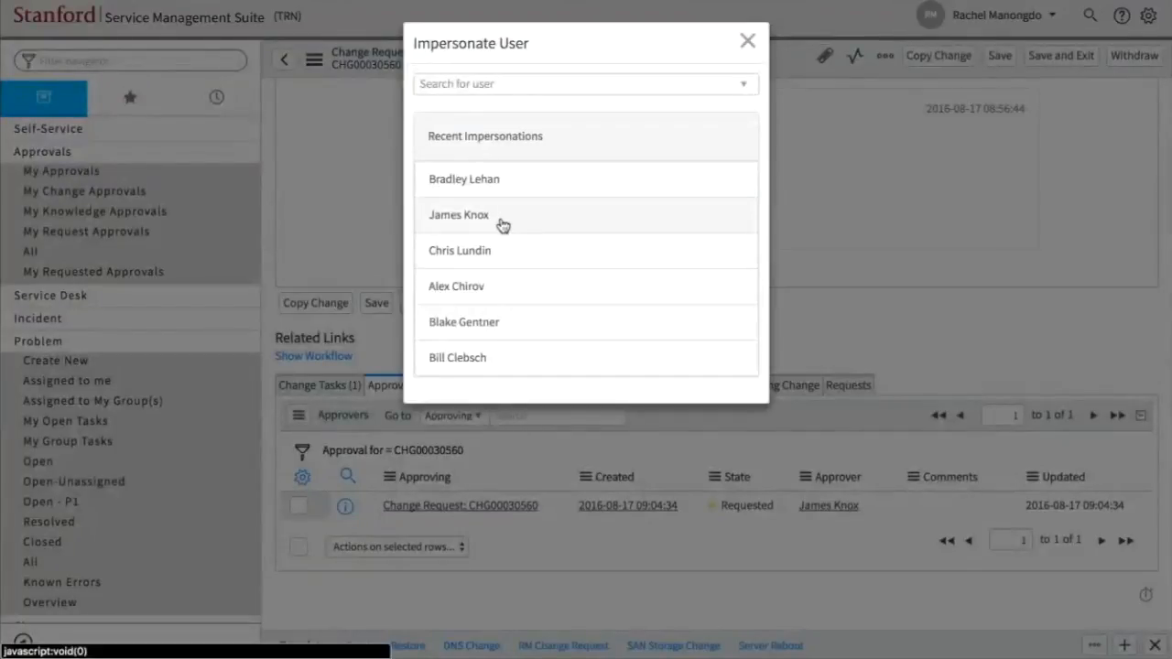
pyautogui.click(502, 224)
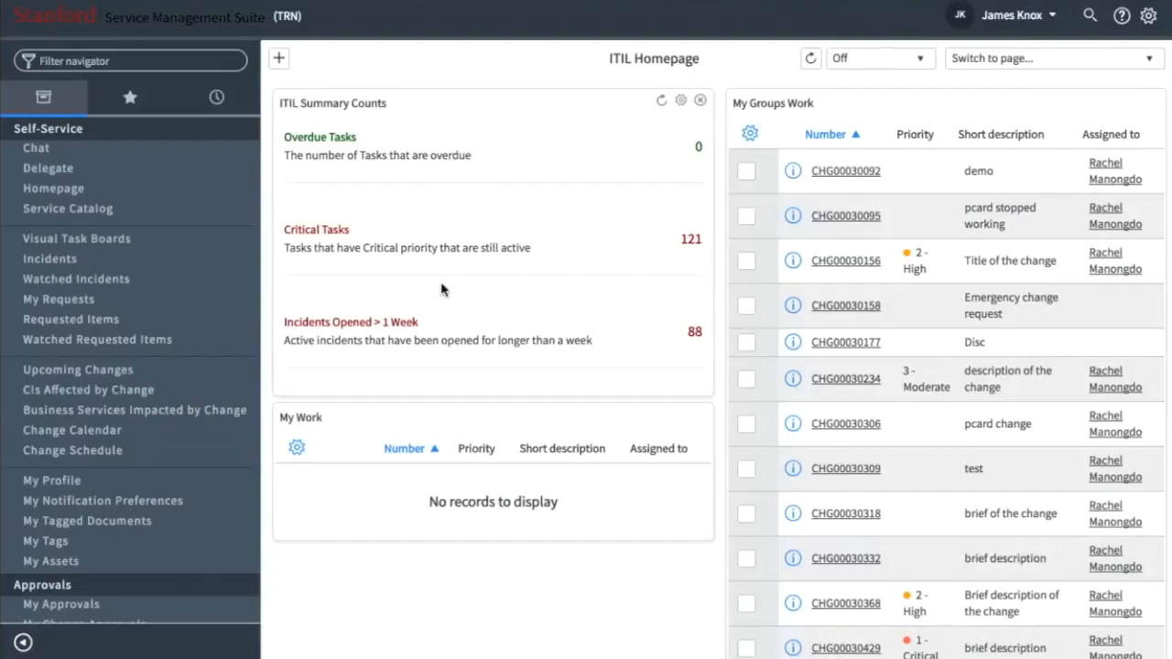
# - Display the approver's own change approvals and open the change request awaiting approval
pyautogui.scroll(-3, 138, 275)
pyautogui.scroll(-3, 180, 420)
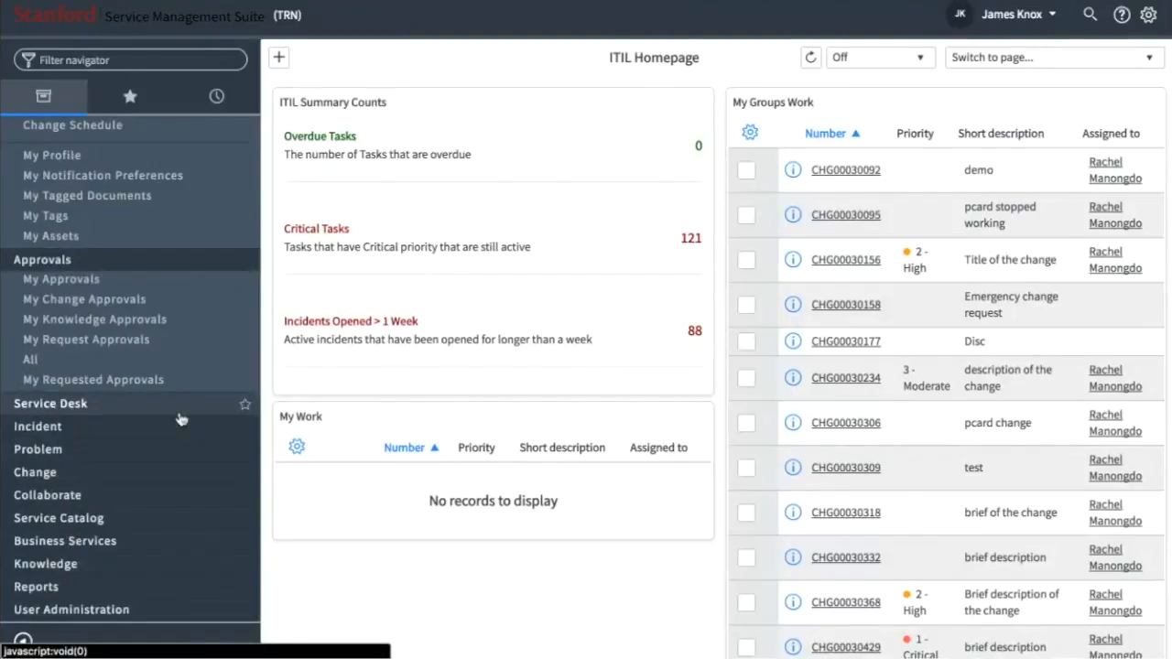
pyautogui.click(72, 307)
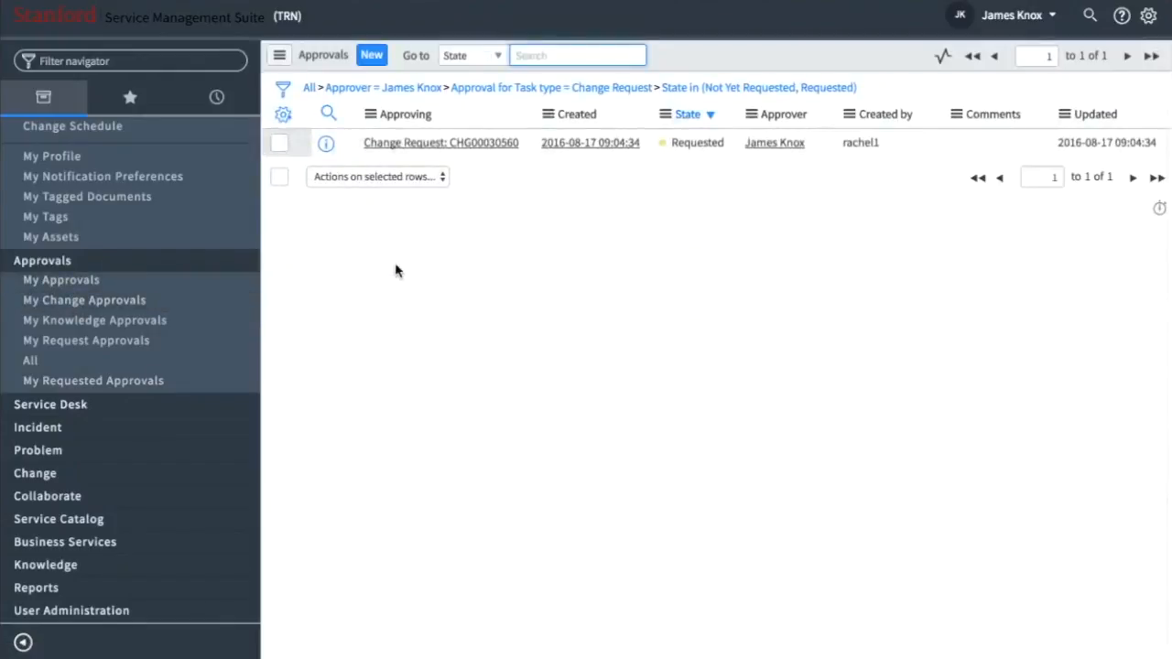
pyautogui.click(455, 145)
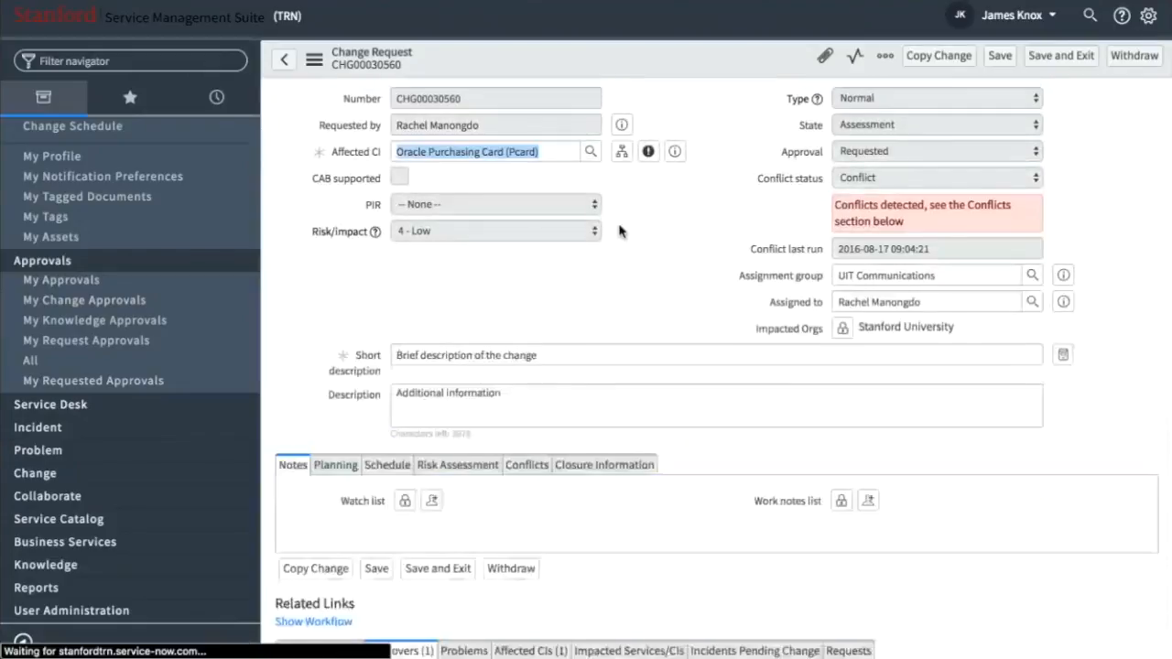
# - Review the change request's details, notes and activity history as the approver, down to its list of approvers
pyautogui.scroll(-5, 619, 230)
pyautogui.scroll(5, 611, 235)
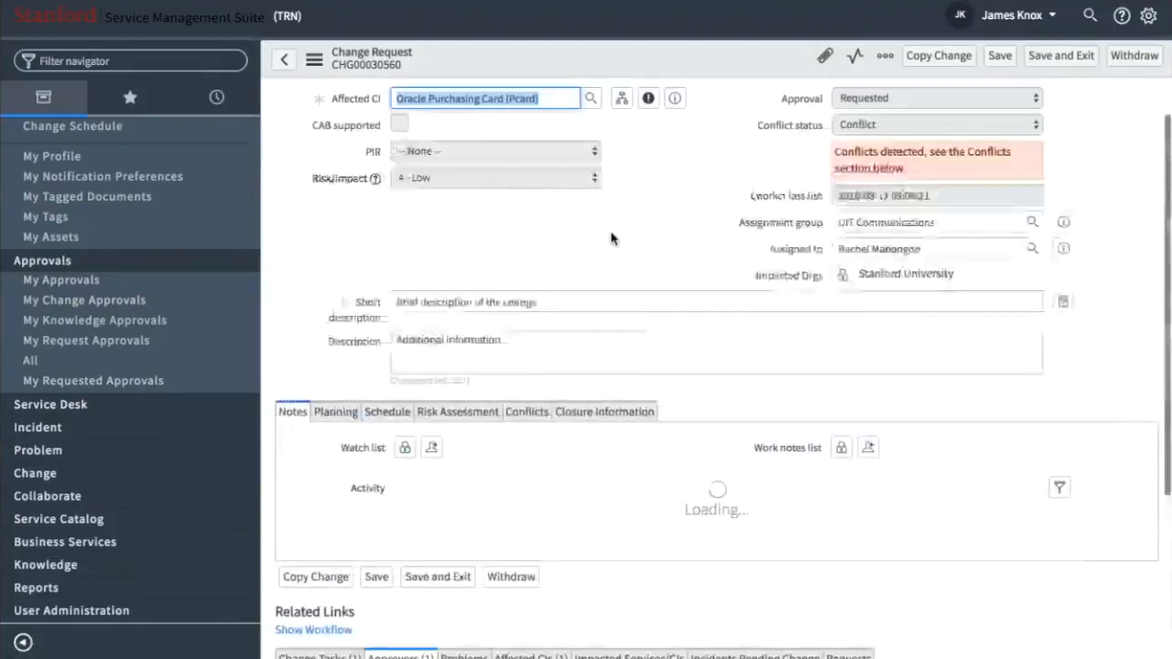
pyautogui.scroll(-5, 611, 235)
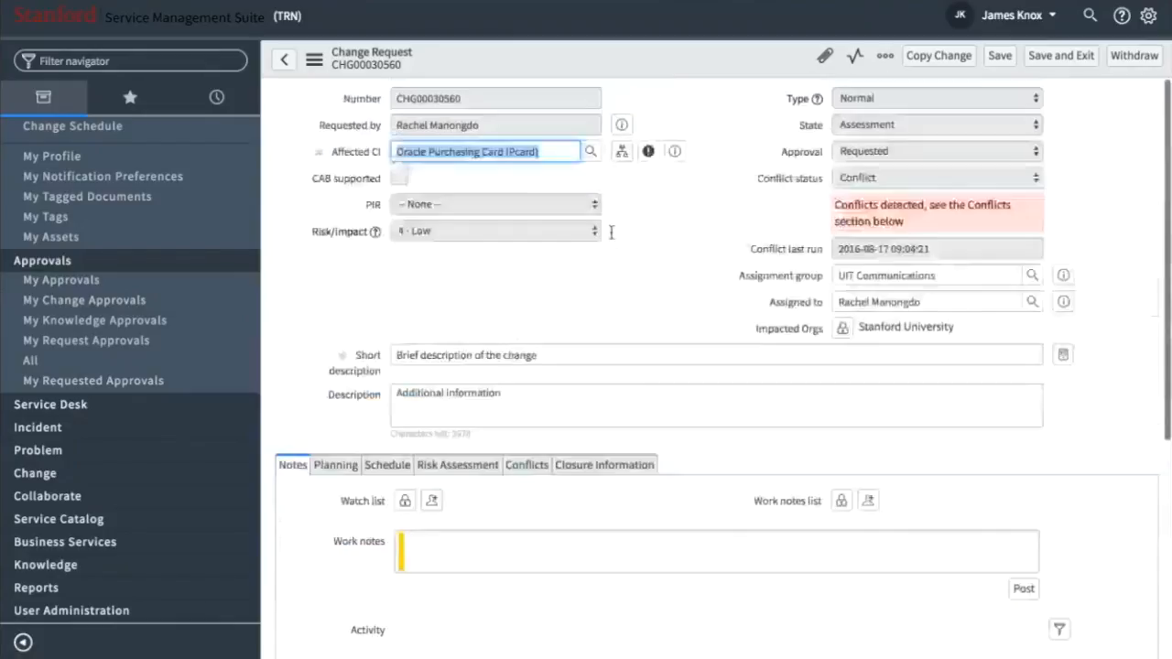
pyautogui.click(455, 255)
pyautogui.scroll(5, 455, 261)
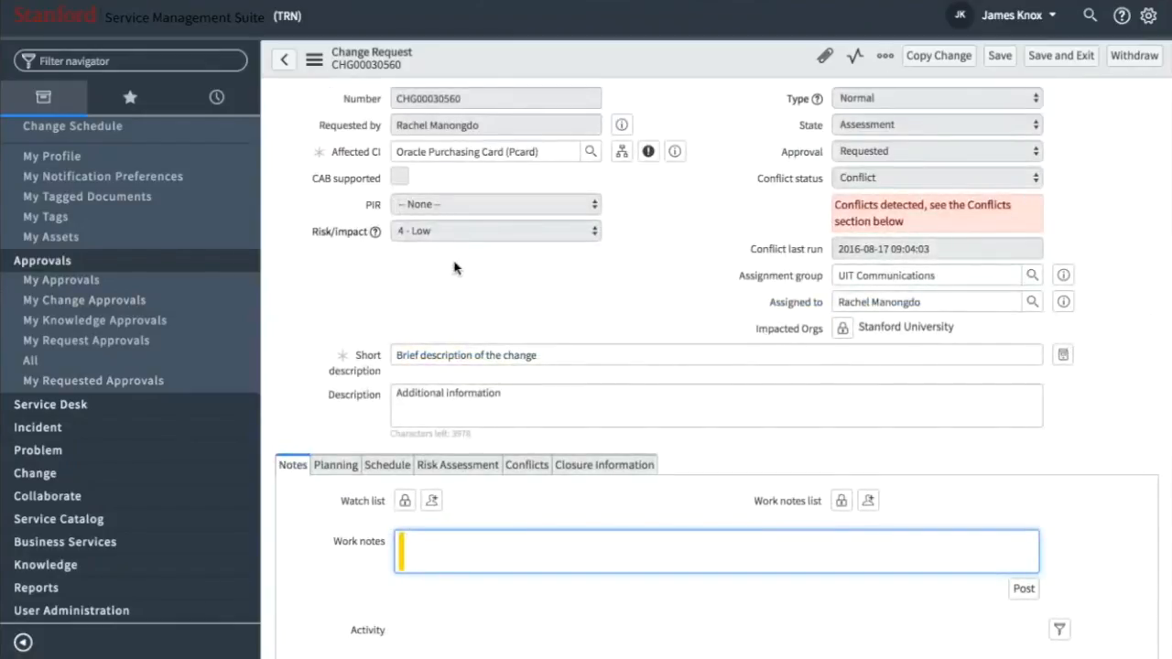
pyautogui.scroll(-2, 454, 262)
pyautogui.scroll(2, 454, 263)
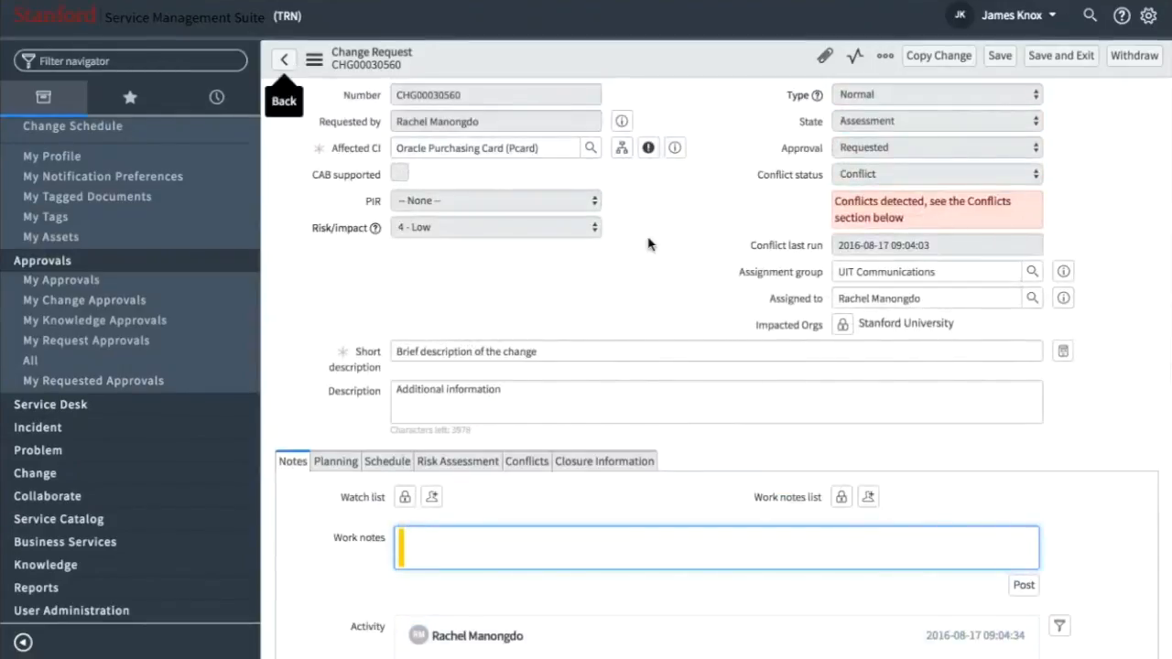
pyautogui.scroll(-15, 644, 348)
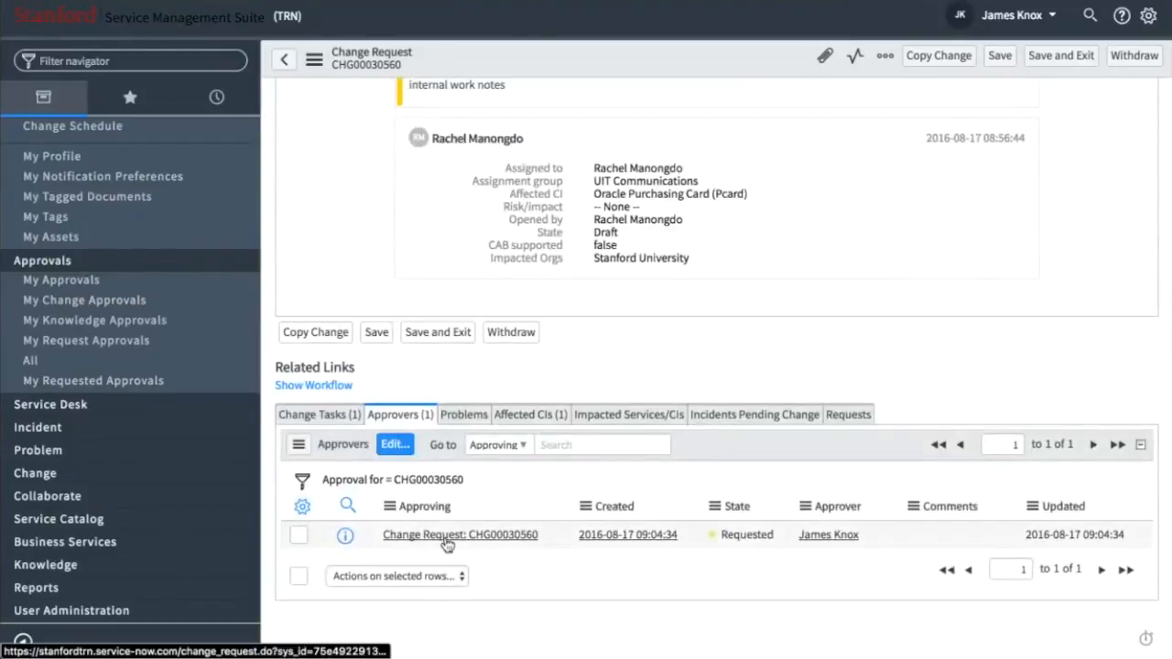
# - Preview the approval in the change request's approver list, select its row and view the actions available for it
pyautogui.click(343, 539)
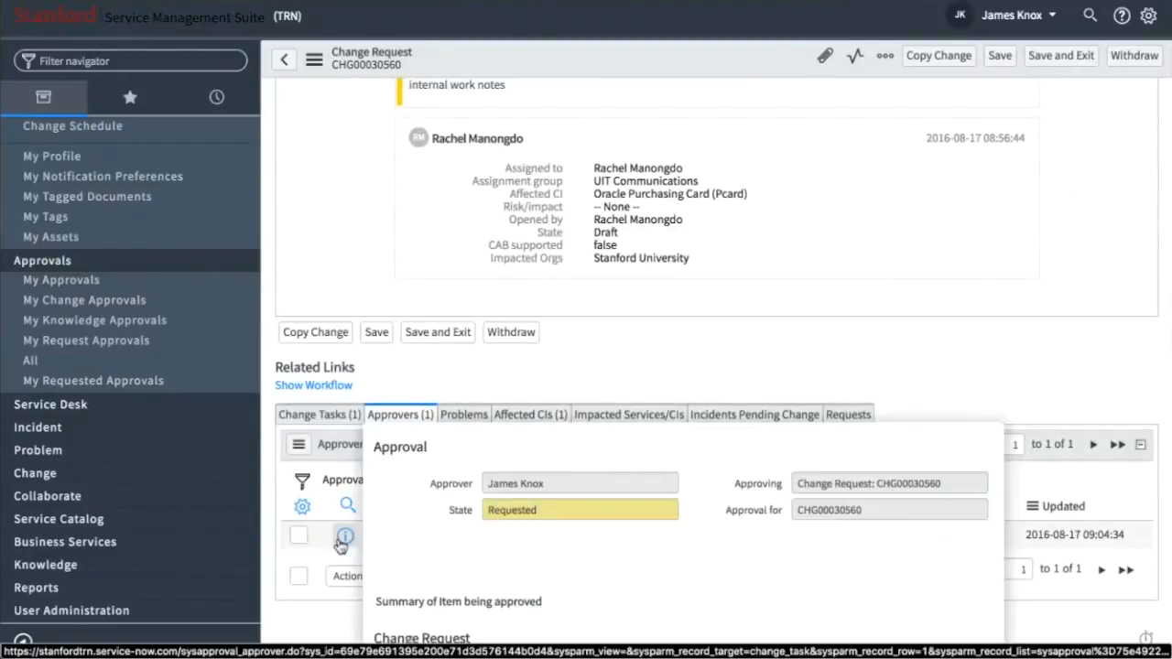
pyautogui.click(300, 536)
pyautogui.click(362, 576)
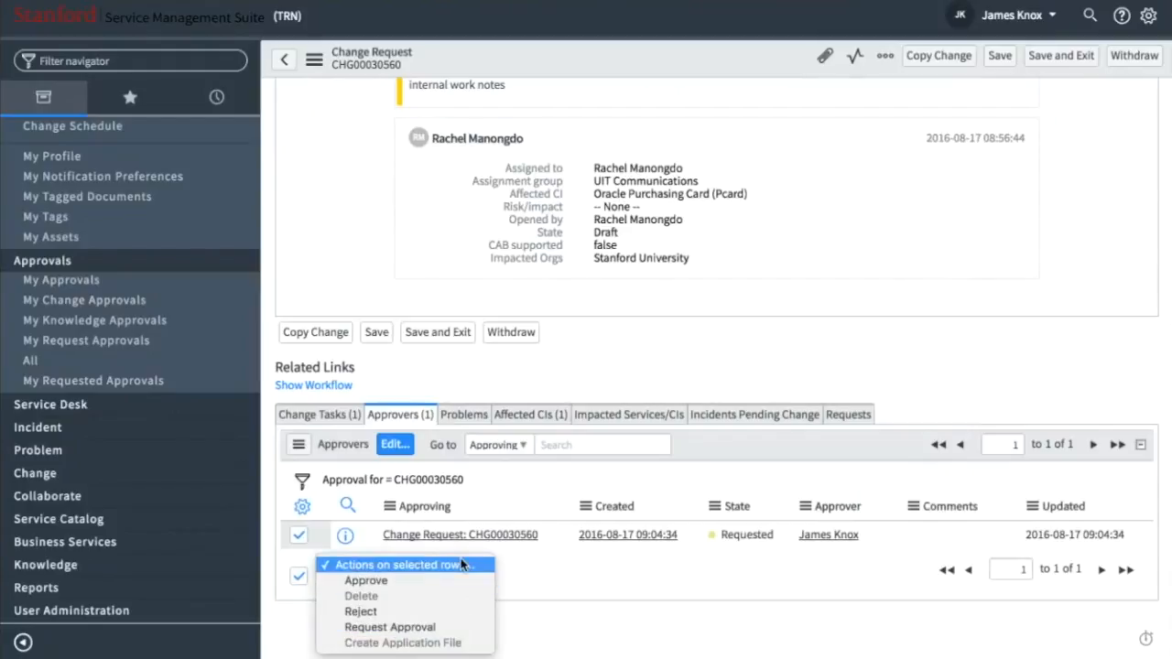
pyautogui.click(614, 575)
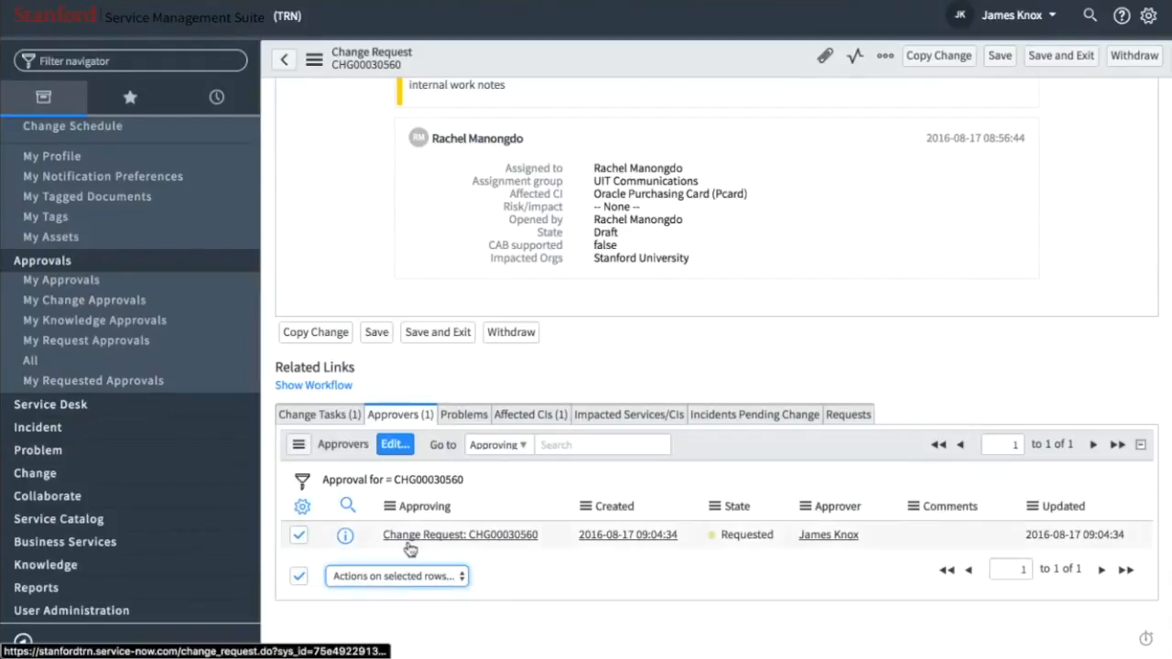
# - Open the approval record from the approver list, inspect its comments field and return to the change request
pyautogui.click(344, 539)
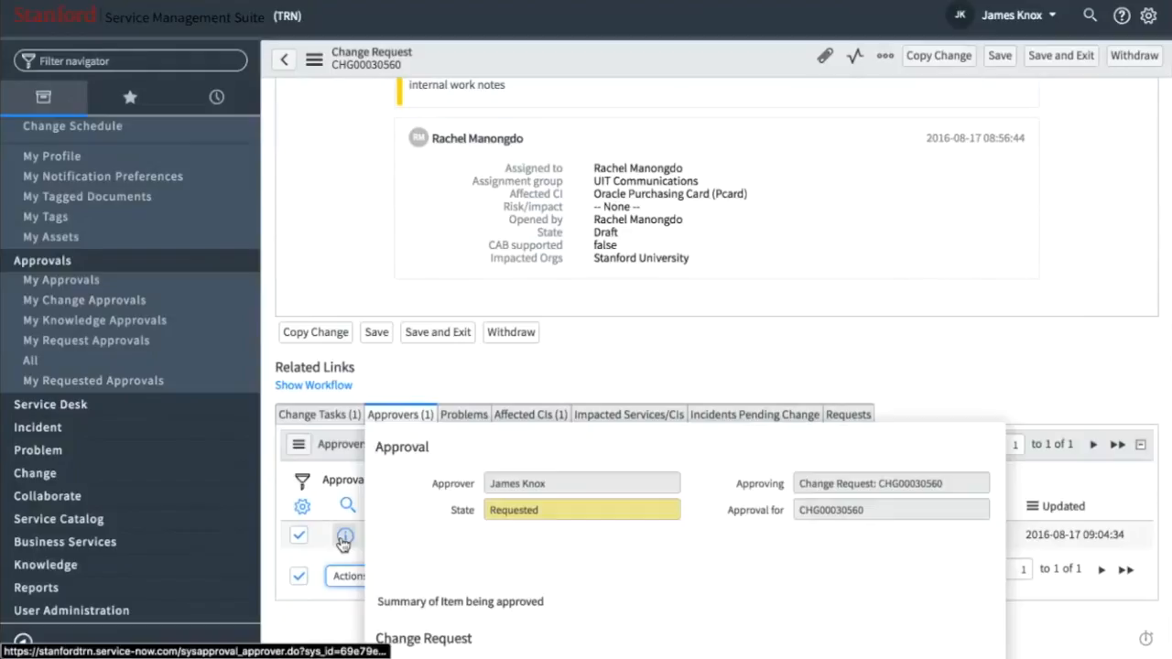
pyautogui.click(345, 538)
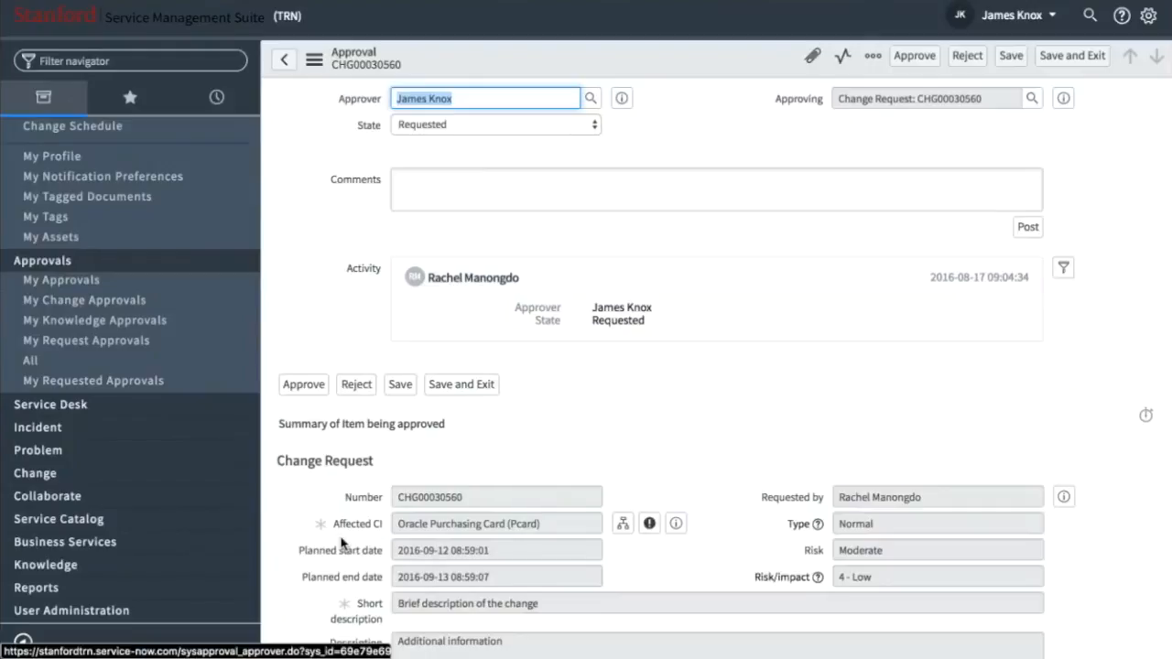
pyautogui.click(432, 195)
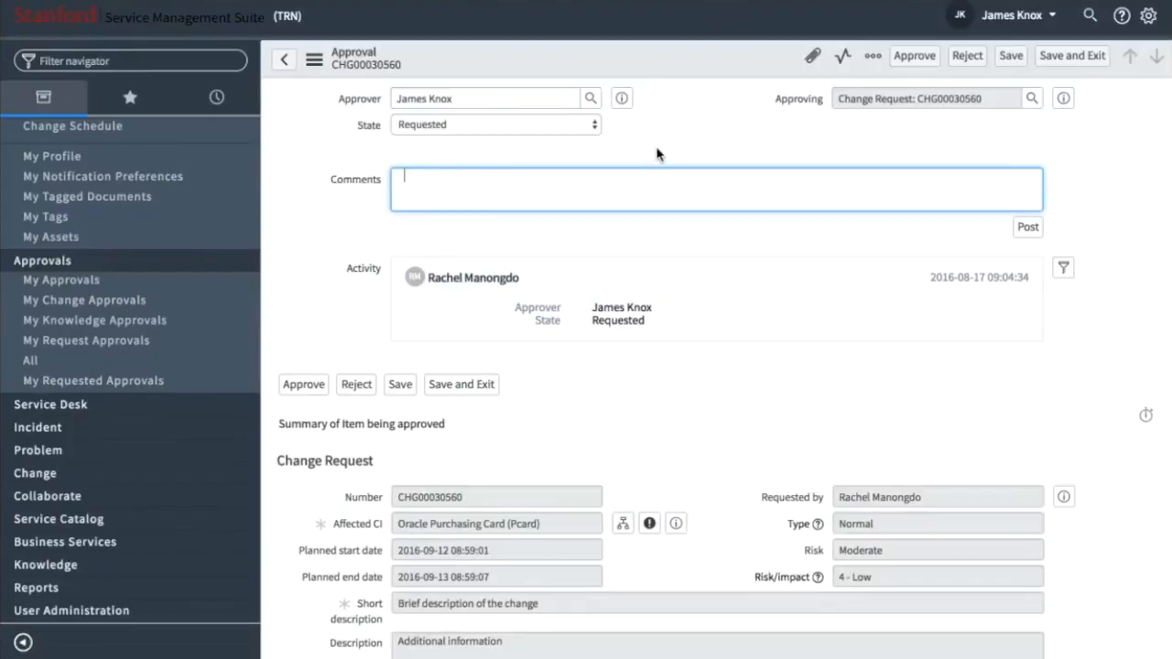
pyautogui.click(284, 61)
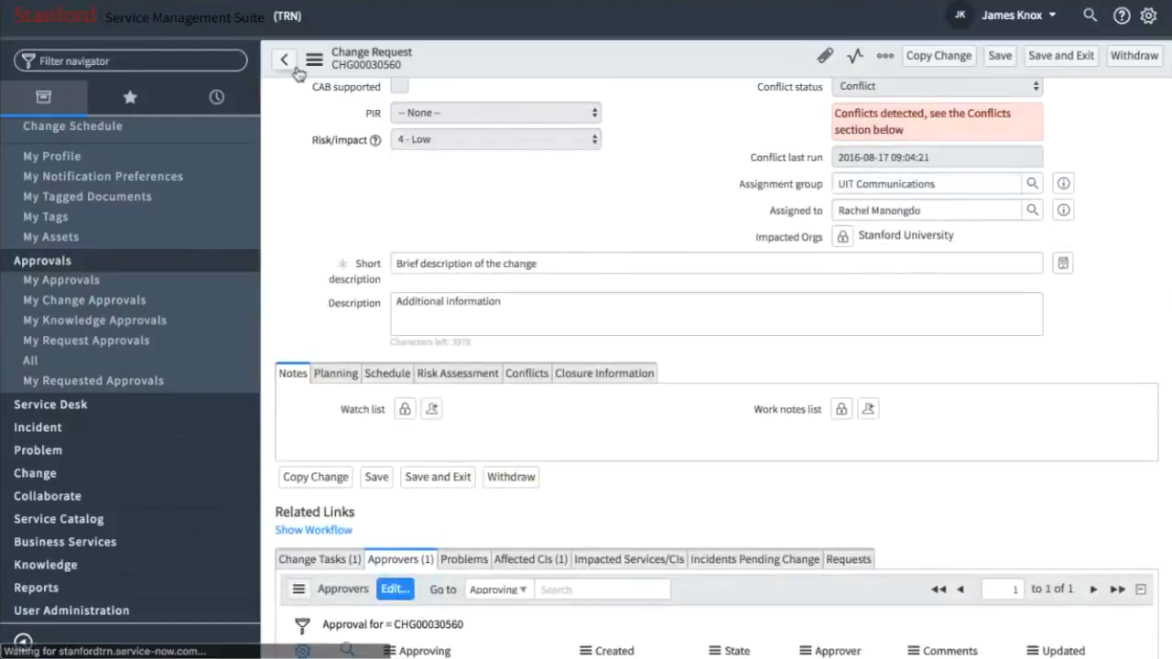
# - Return to the list of change approvals, select the pending approval and view the actions available for it
pyautogui.click(296, 73)
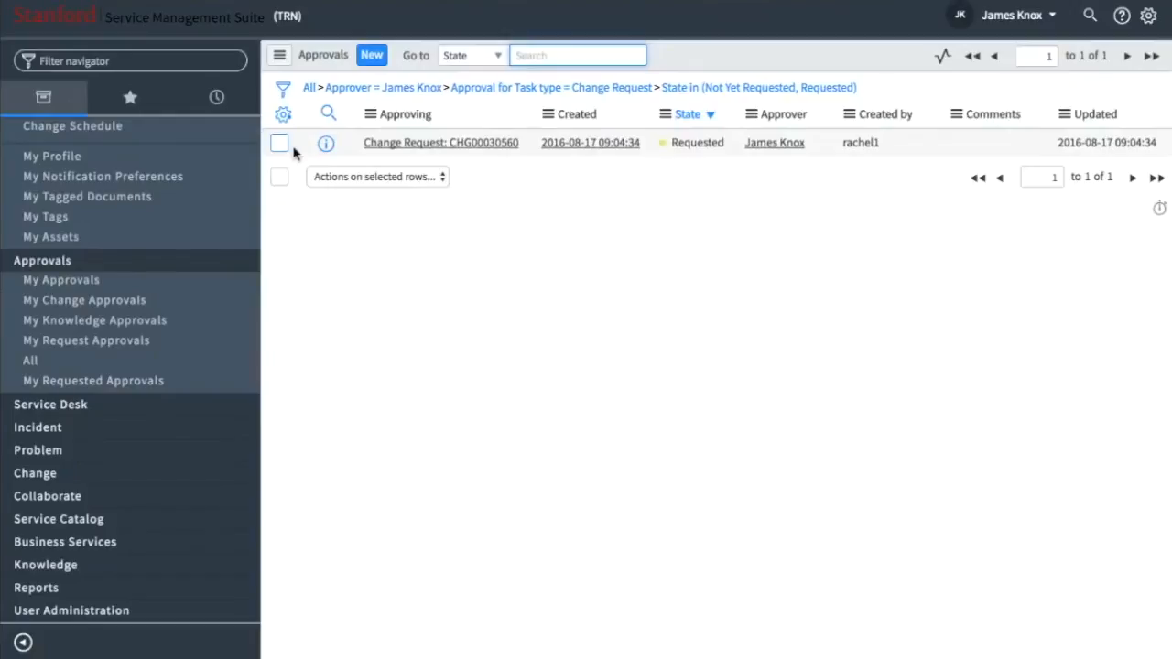
pyautogui.click(281, 144)
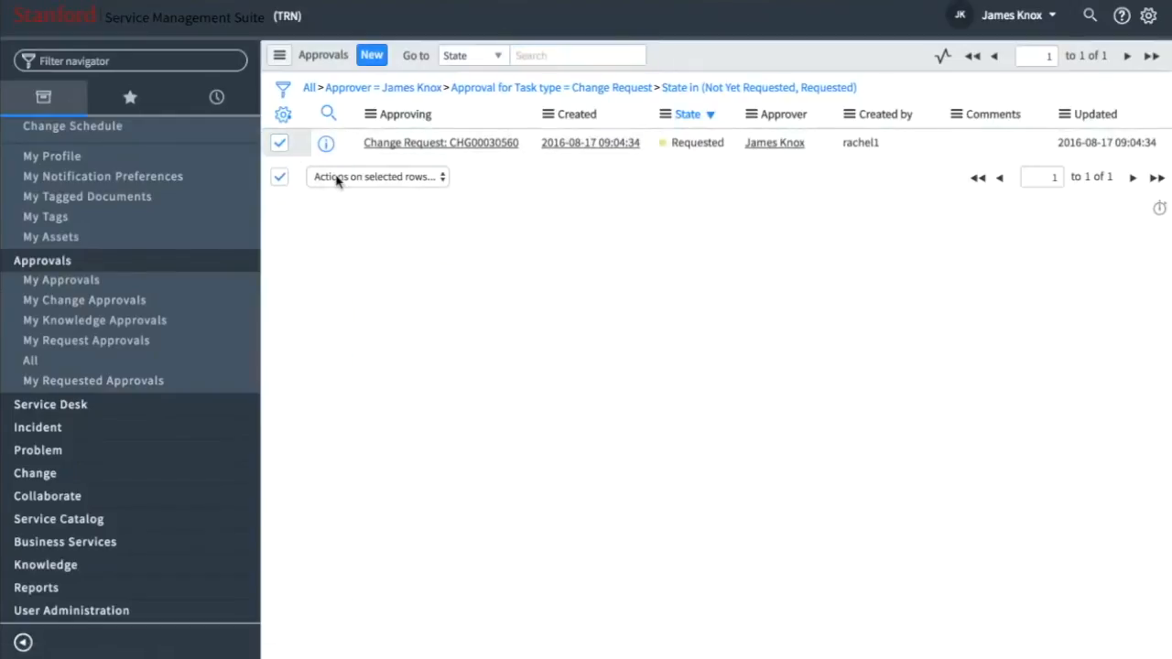
pyautogui.click(337, 176)
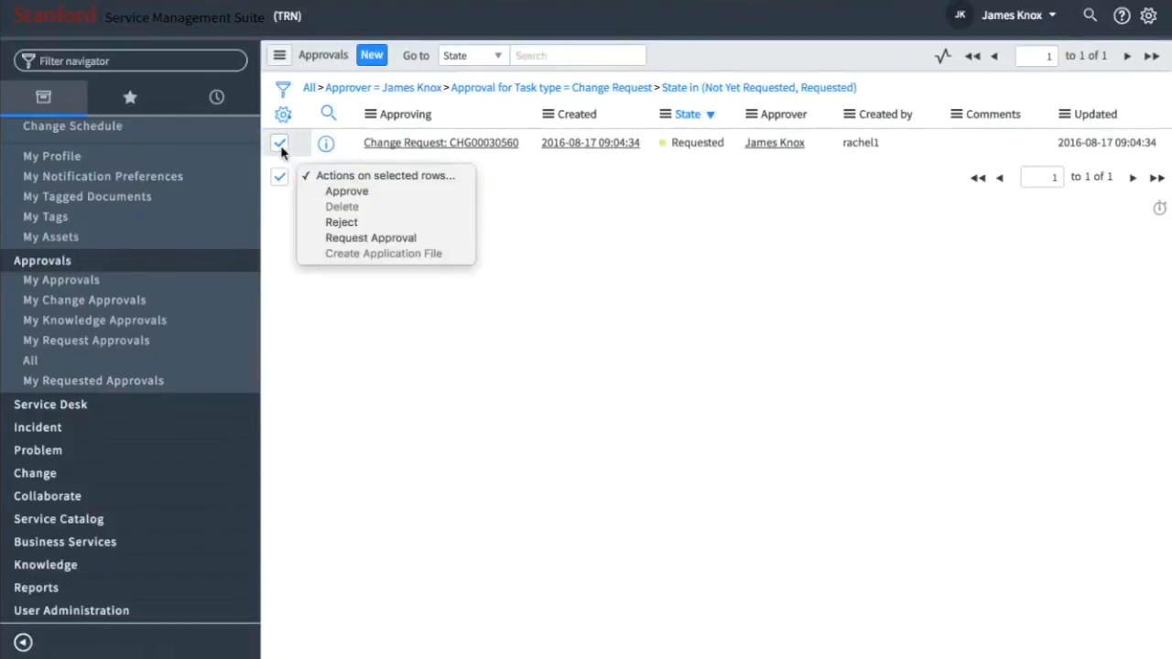
pyautogui.click(341, 146)
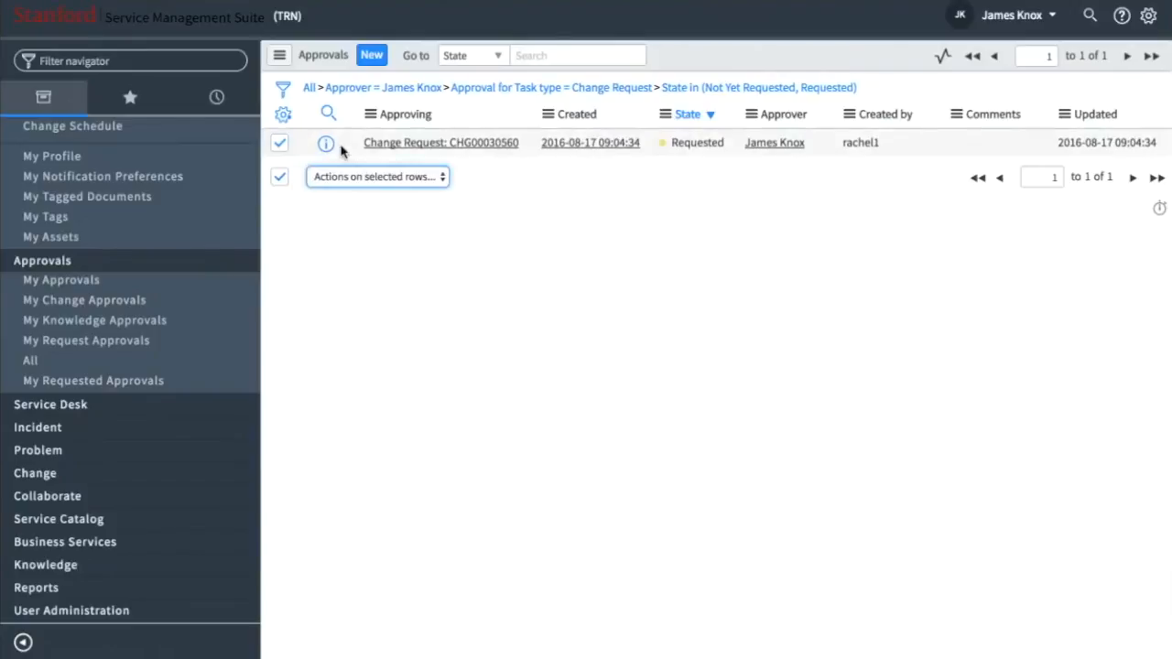
# - Open the approval record from the approvals list, review its summary of the change request and go back to the list
pyautogui.click(328, 144)
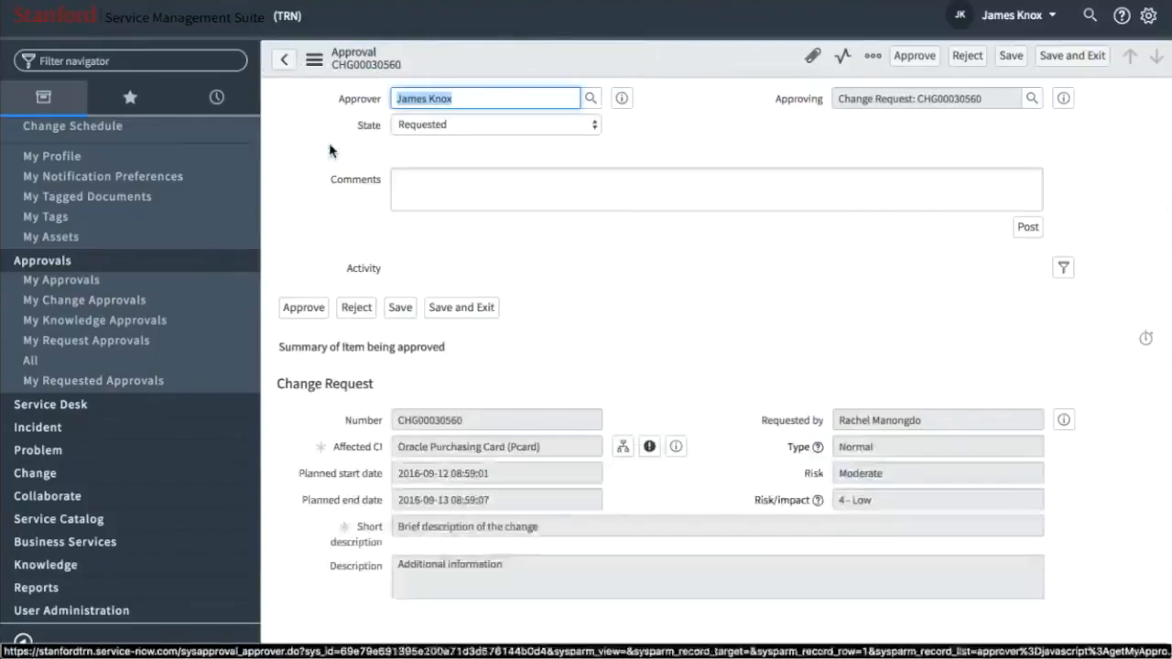
pyautogui.scroll(-1, 329, 144)
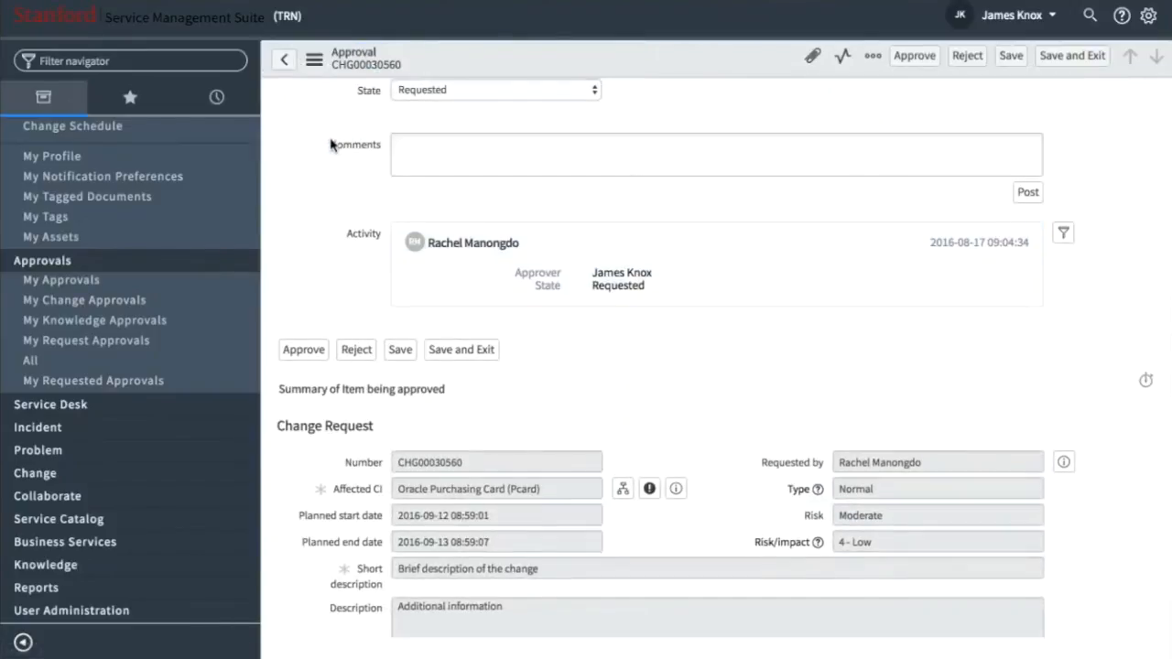
pyautogui.scroll(1, 323, 238)
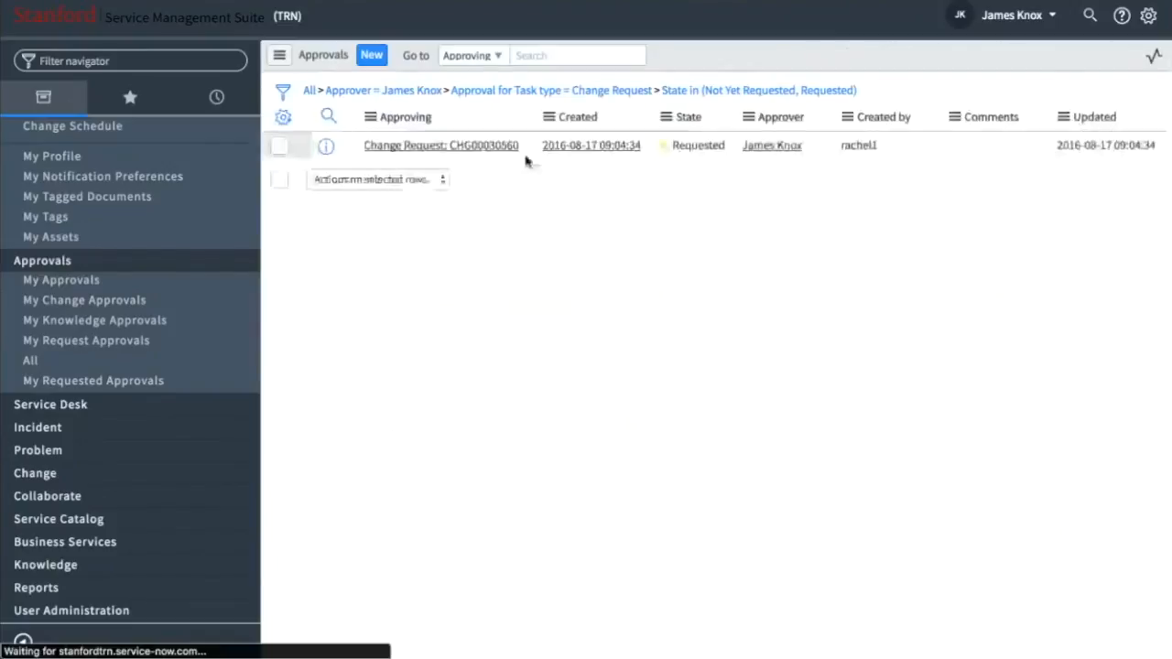
# - Open the change request from the approvals list, view the approval record from its approver list and return to the request
pyautogui.click(493, 149)
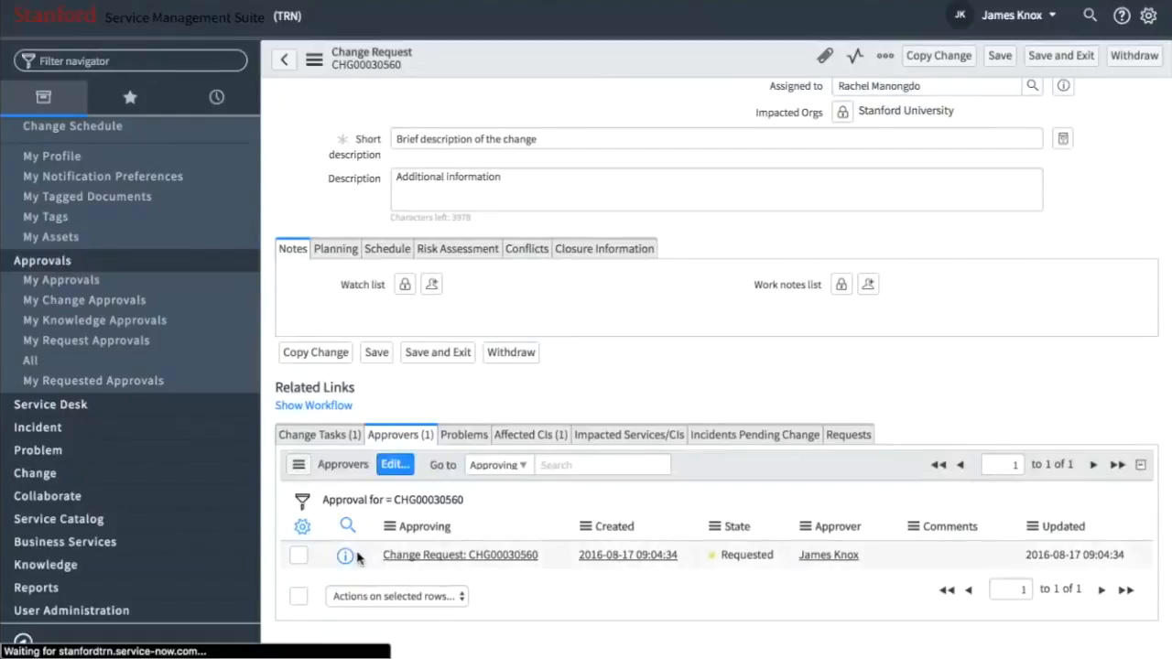
pyautogui.scroll(-10, 350, 562)
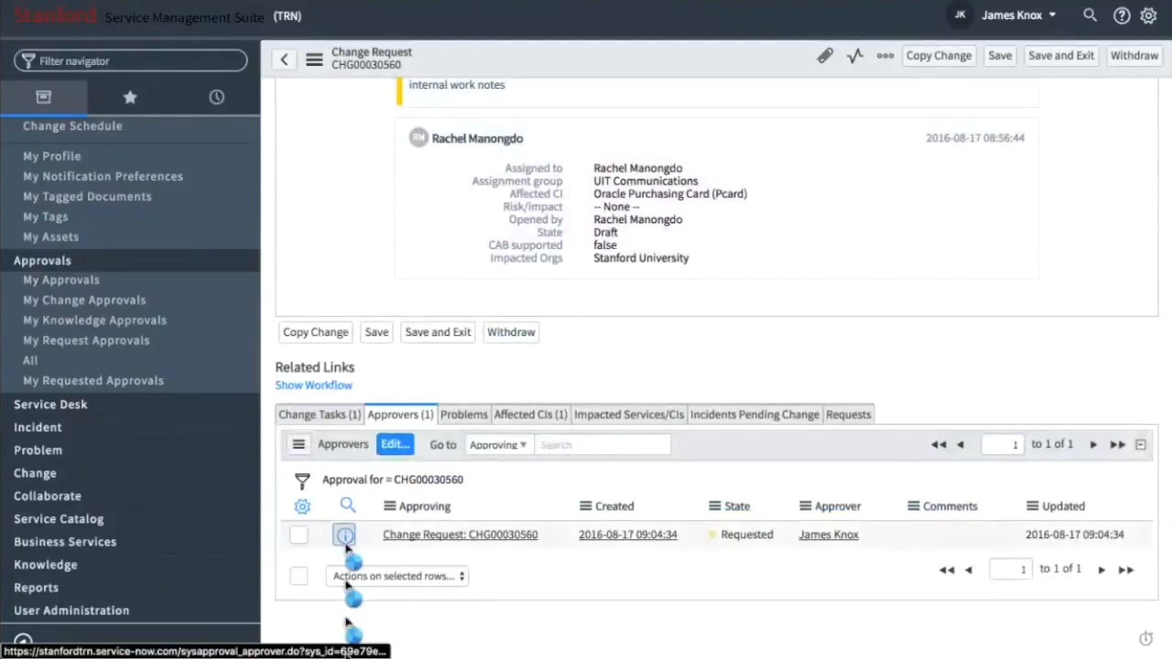
pyautogui.click(344, 535)
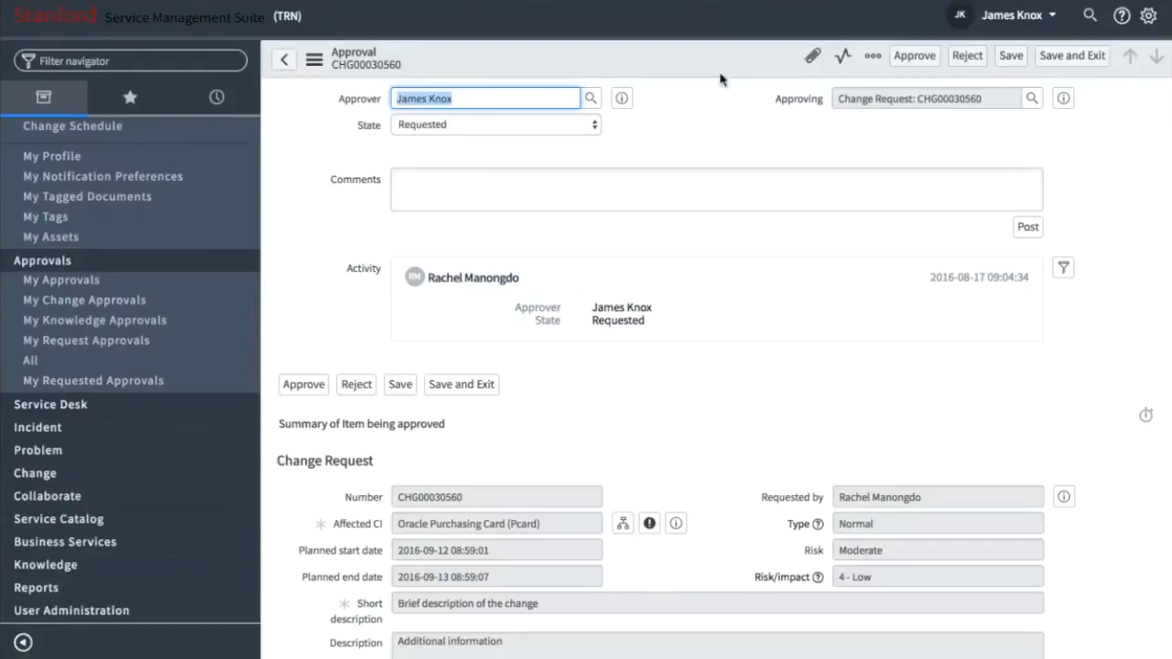
pyautogui.click(278, 66)
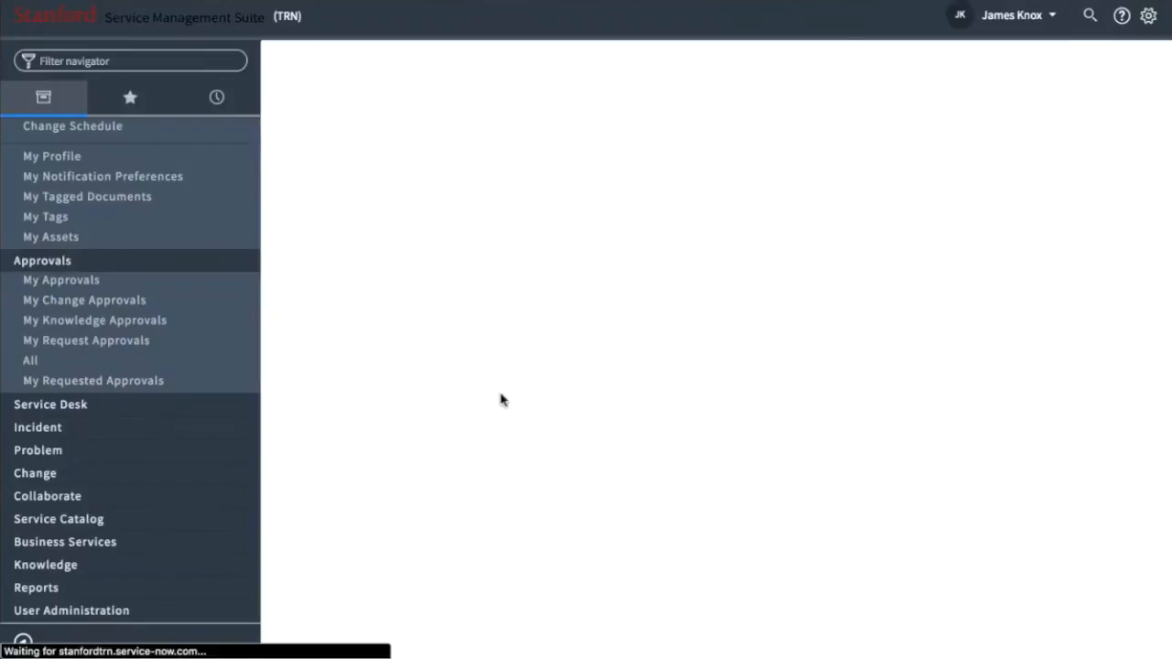
# - Select the pending approval in the change request's approver list and apply the Approve action to it
pyautogui.scroll(-15, 500, 397)
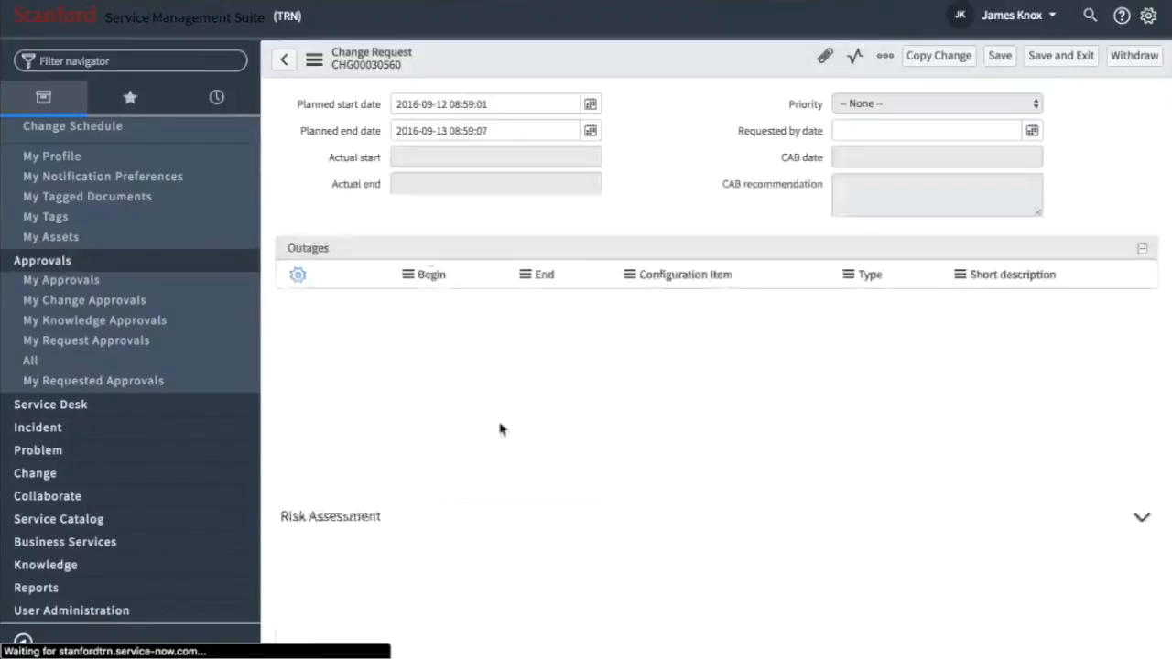
pyautogui.scroll(-1, 501, 426)
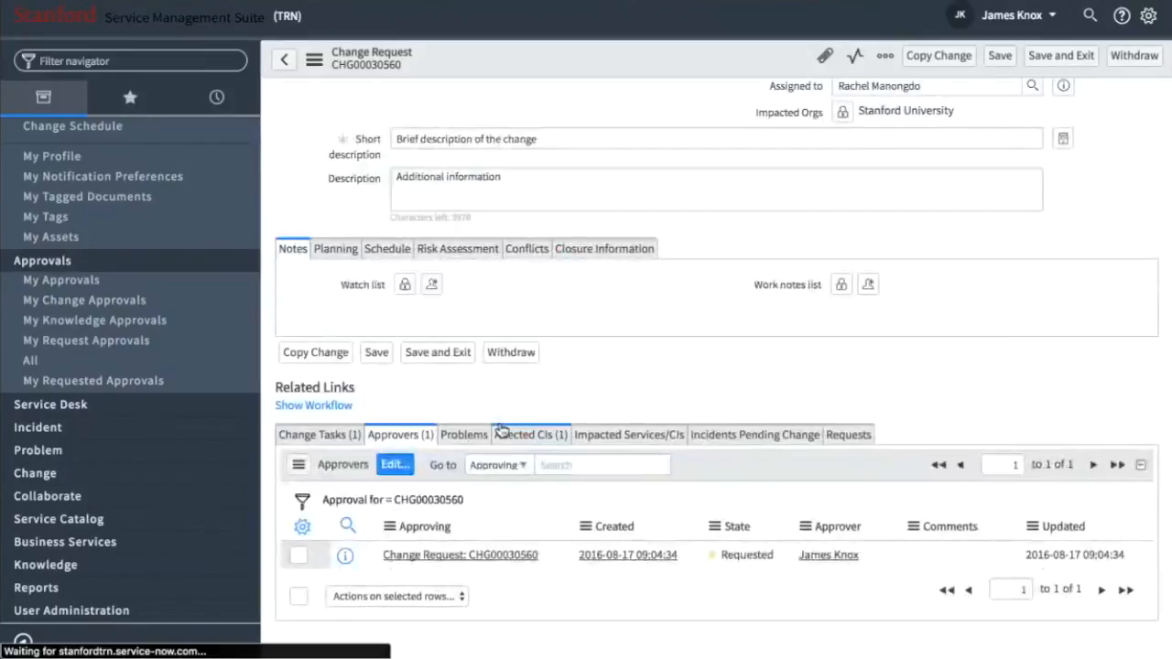
pyautogui.click(298, 555)
pyautogui.click(345, 596)
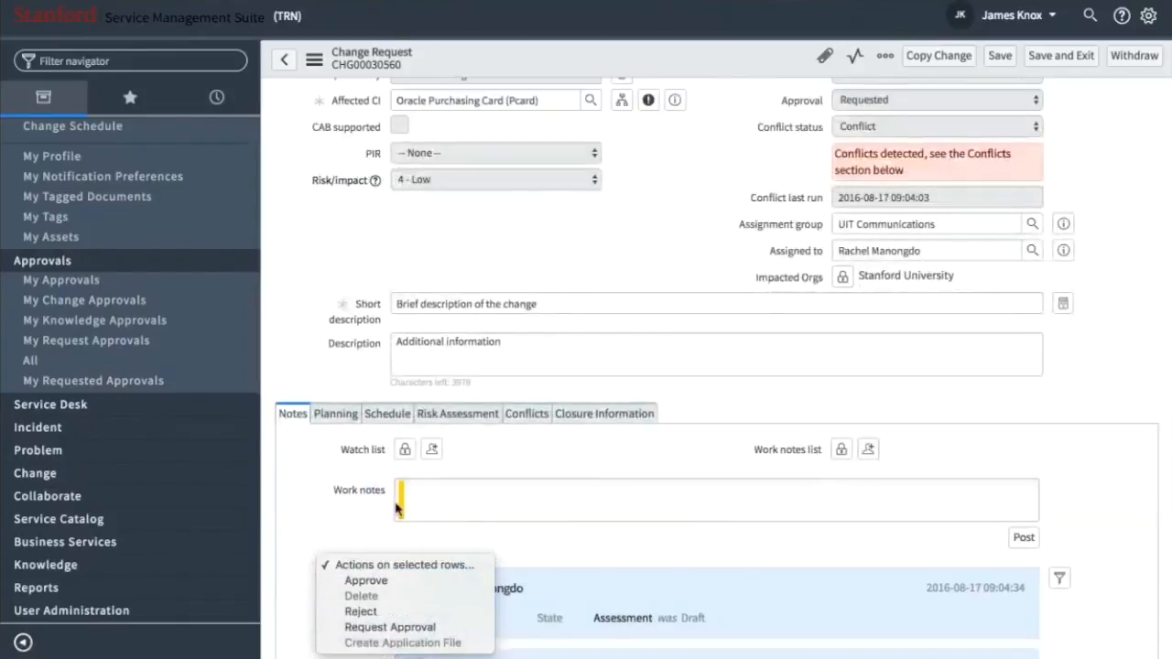
pyautogui.click(308, 520)
pyautogui.scroll(-10, 309, 522)
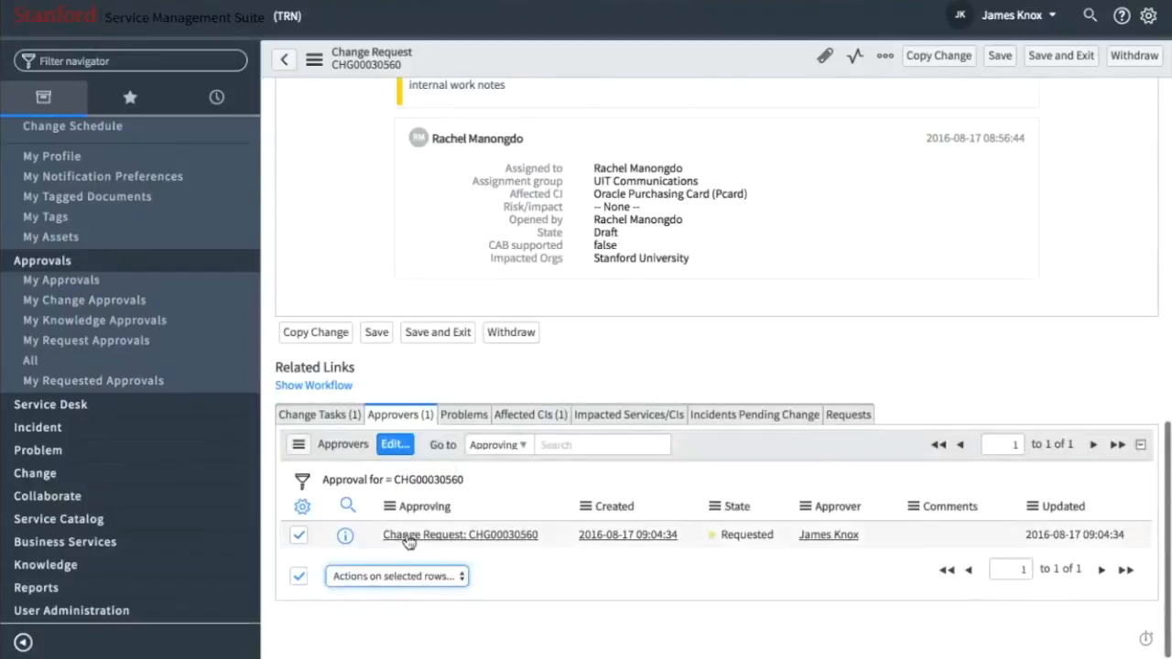
pyautogui.click(400, 577)
pyautogui.click(398, 593)
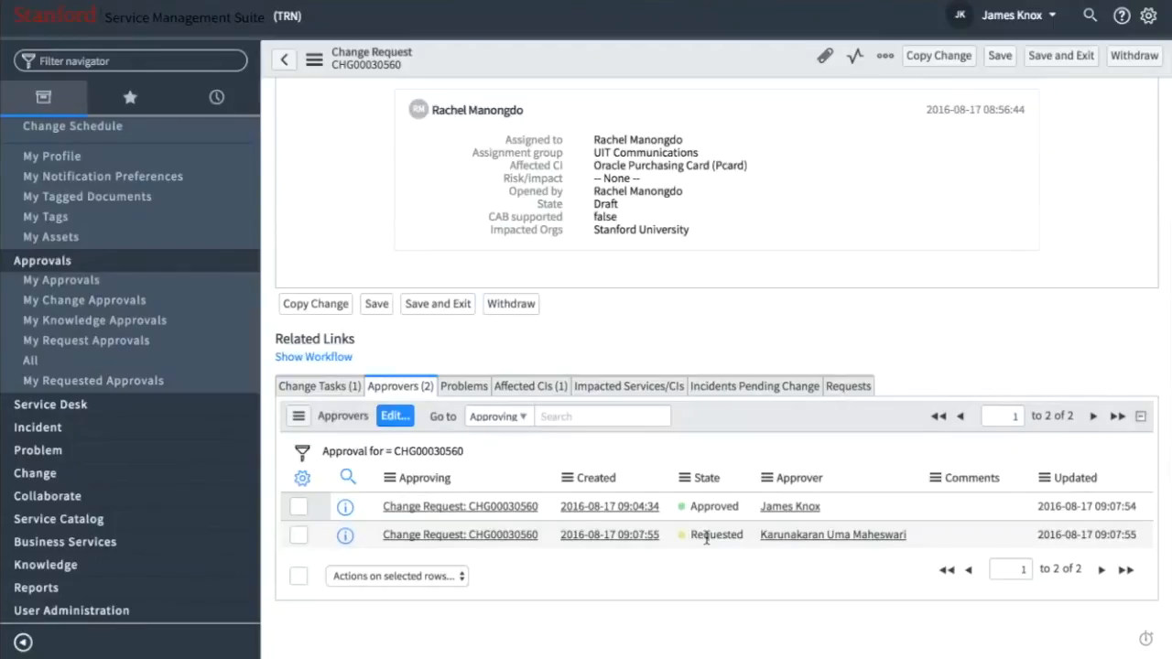
# - Check the change request's state, approval and risk/impact fields, and return to its list of approvers
pyautogui.scroll(15, 706, 539)
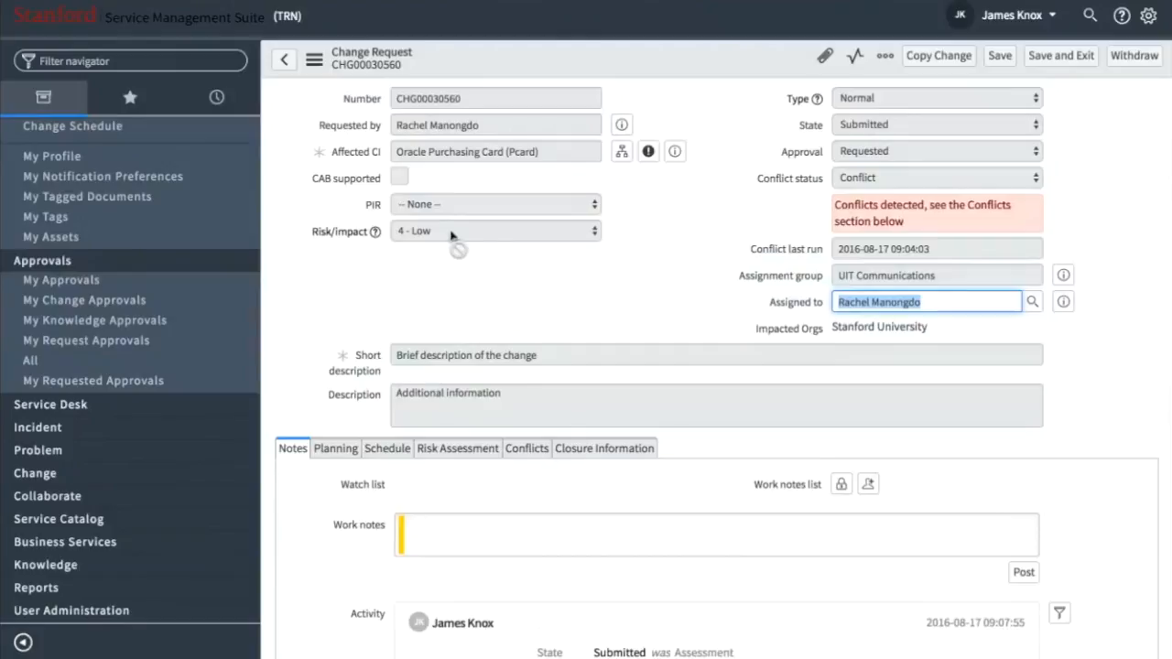
pyautogui.moveTo(343, 242)
pyautogui.click(488, 259)
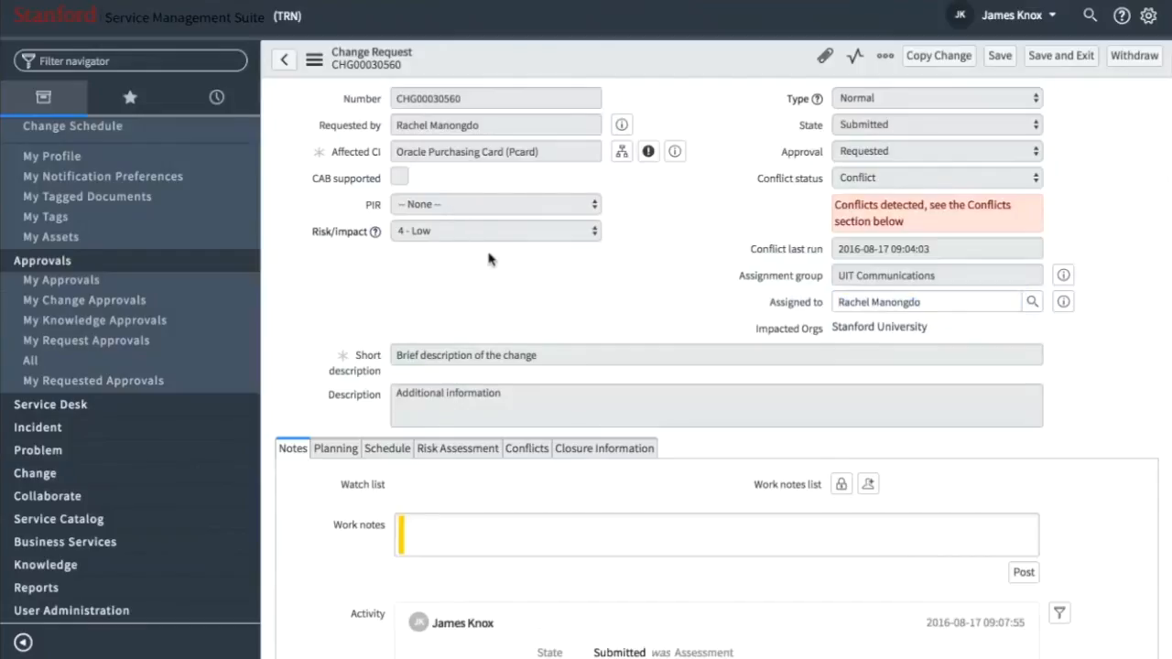
pyautogui.scroll(-1, 488, 259)
pyautogui.scroll(1, 488, 259)
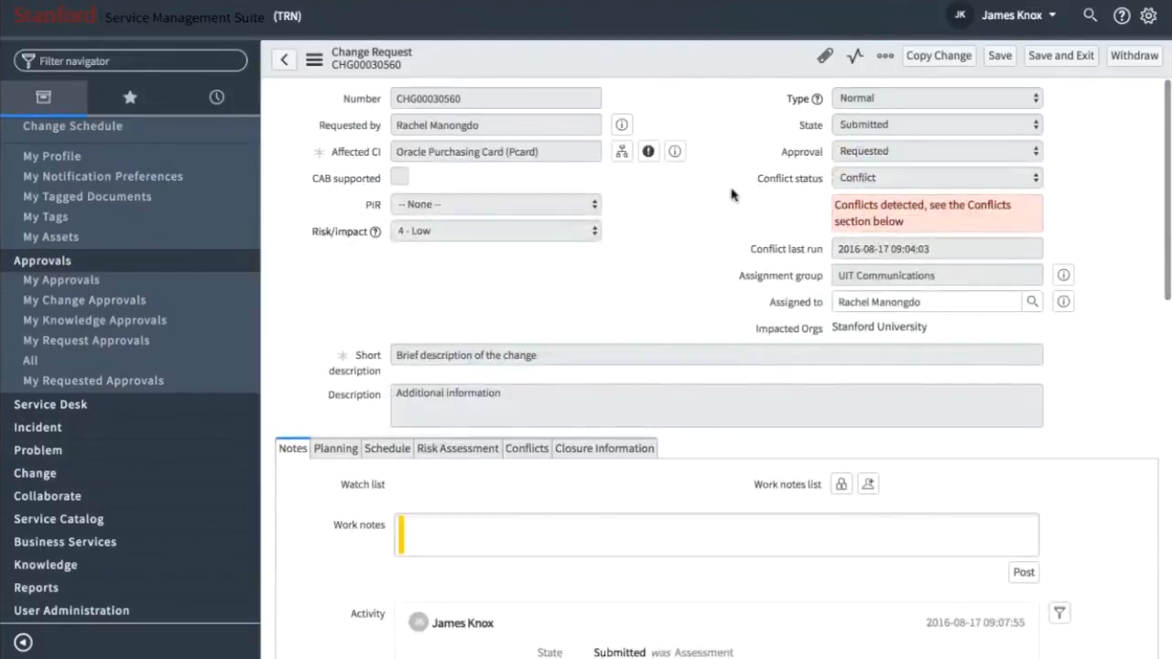
pyautogui.scroll(-2, 695, 236)
pyautogui.scroll(-10, 695, 235)
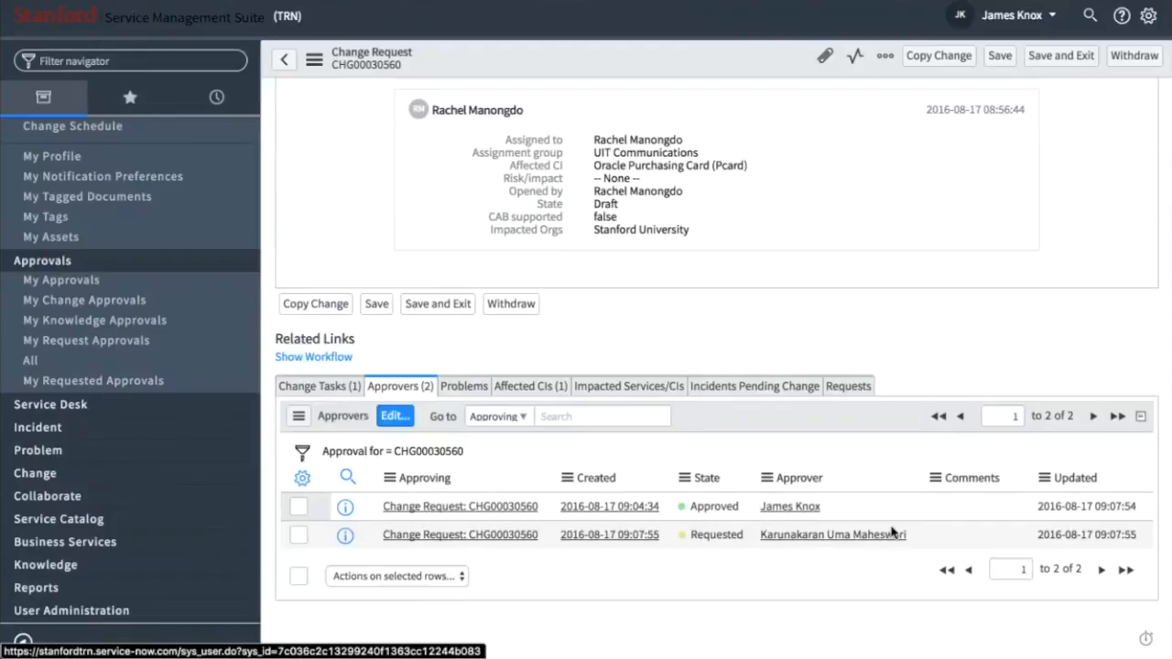
# - Copy the name of the second approver, whose approval is still requested, and impersonate that user
pyautogui.moveTo(911, 537); pyautogui.dragTo(754, 539)
pyautogui.hotkey('ctrl', 'c')
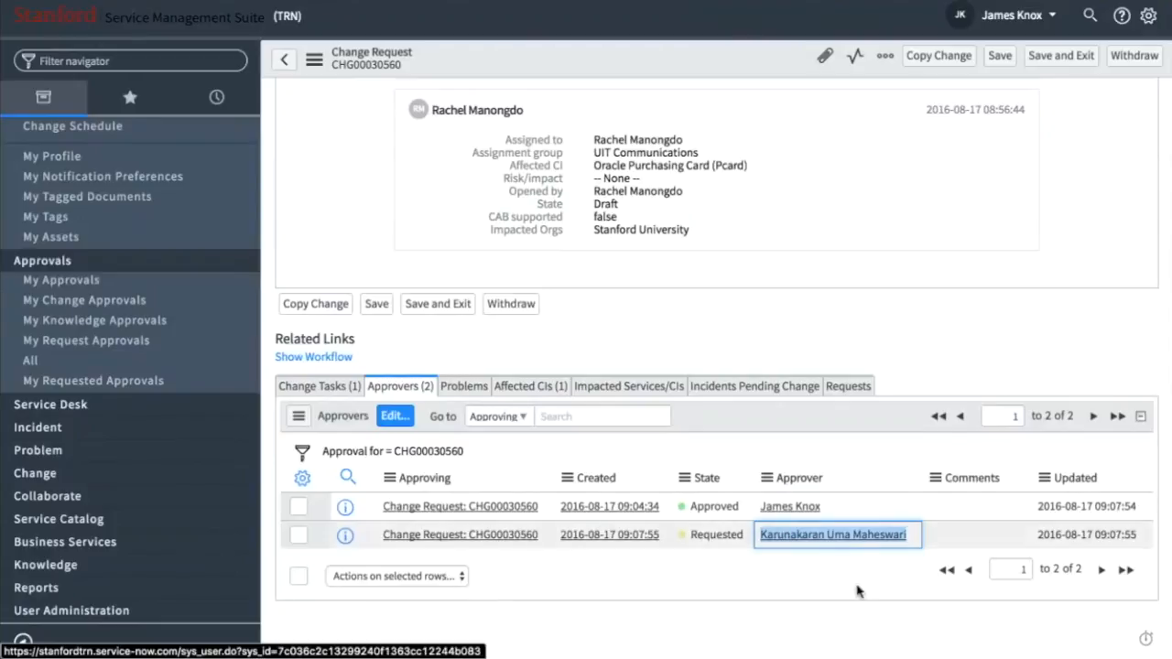
pyautogui.click(1007, 18)
pyautogui.click(979, 74)
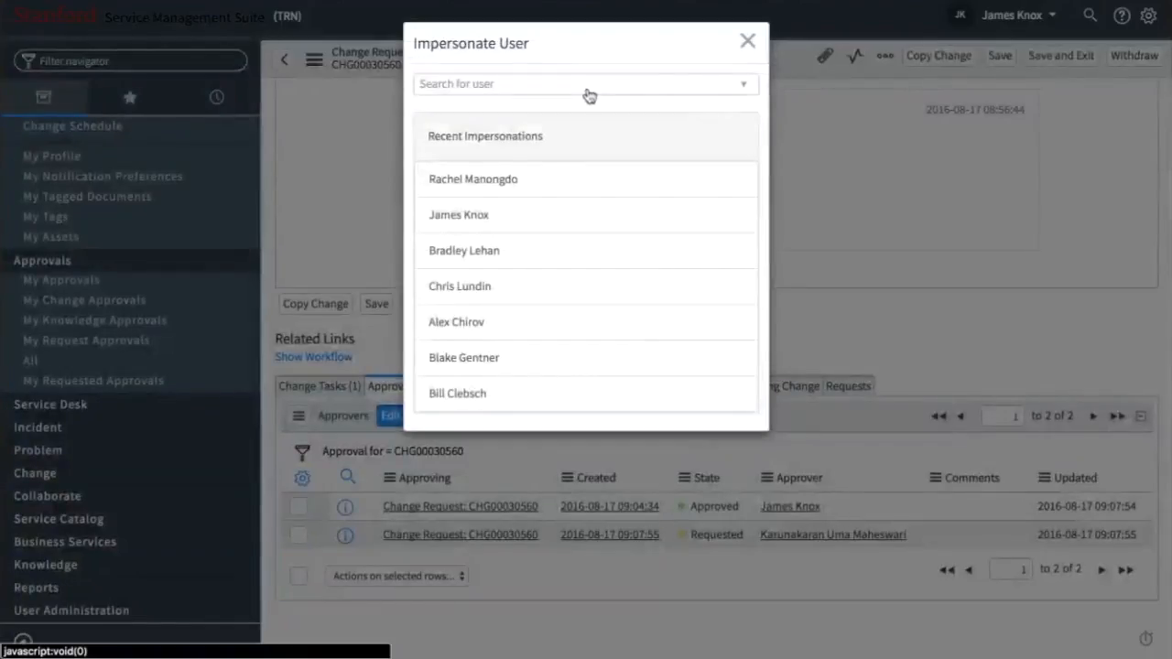
pyautogui.click(587, 87)
pyautogui.hotkey('ctrl', 'v')
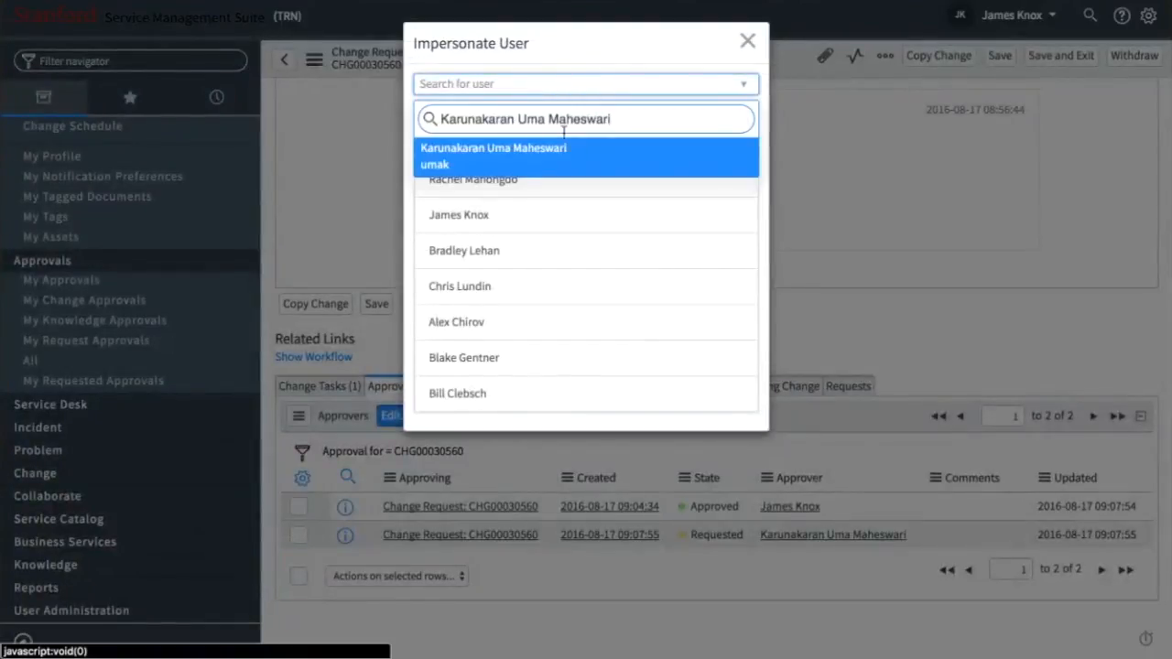
pyautogui.click(518, 170)
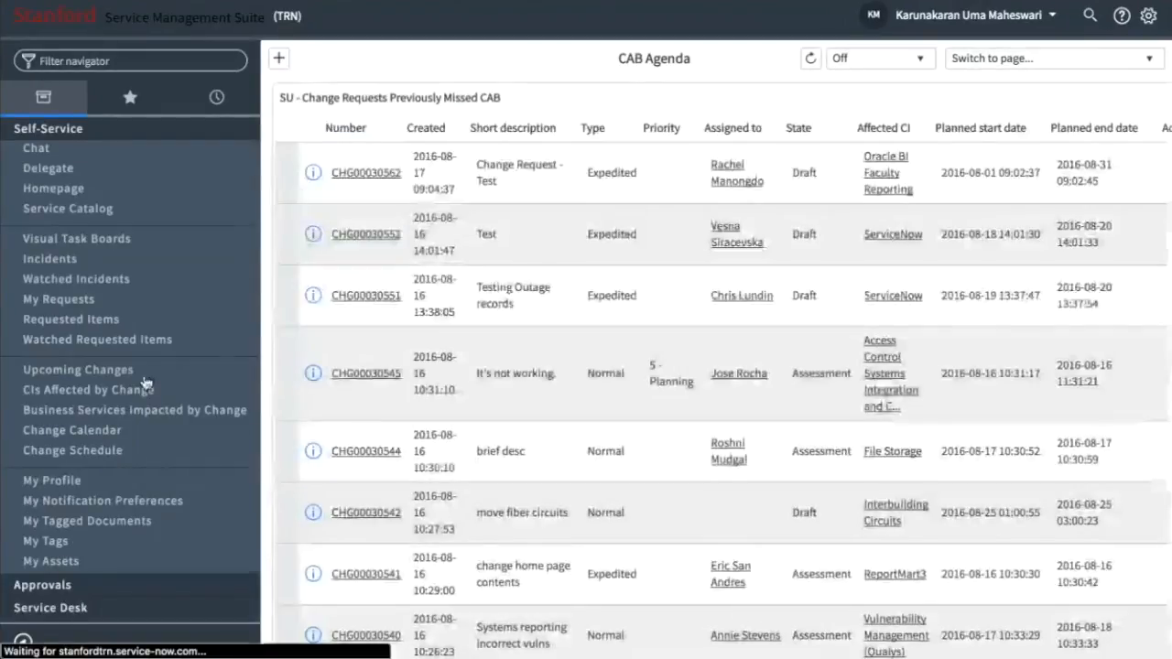
# - Display the second approver's own change approvals and open change request CHG00030560
pyautogui.scroll(-3, 79, 365)
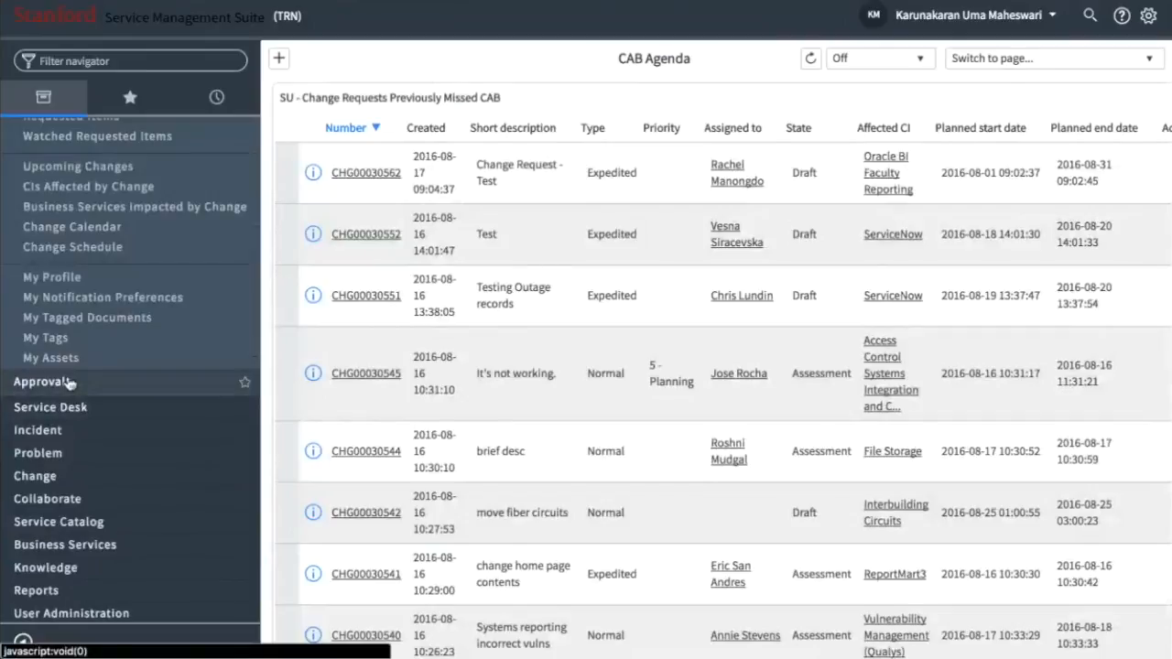
pyautogui.click(69, 383)
pyautogui.click(85, 422)
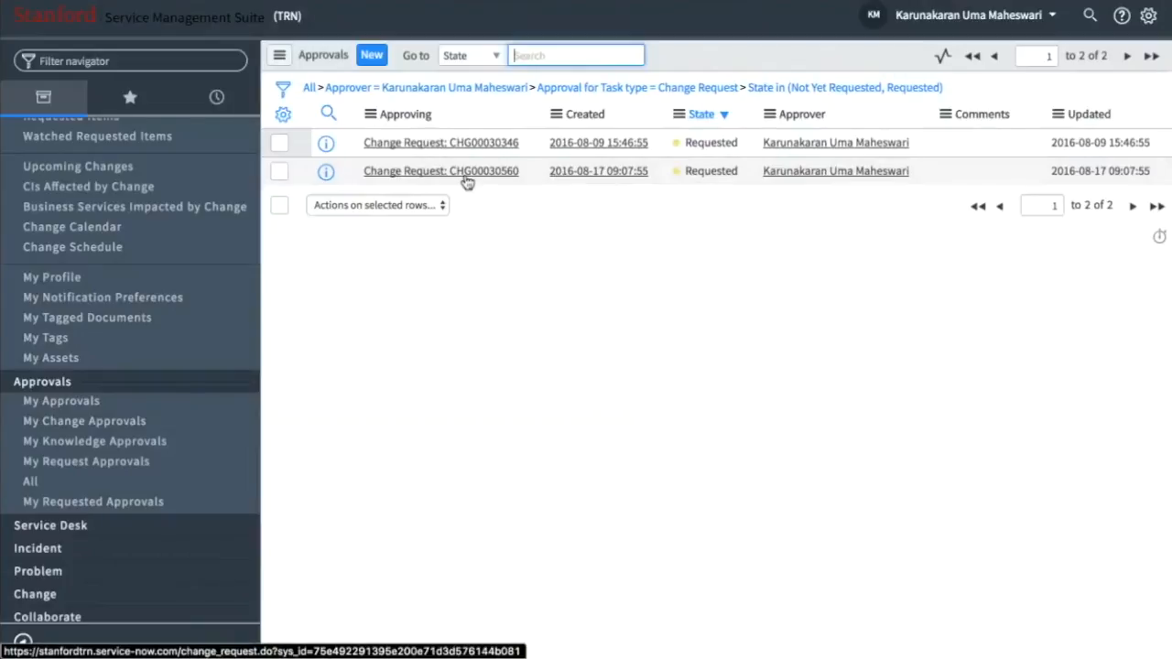
pyautogui.click(325, 177)
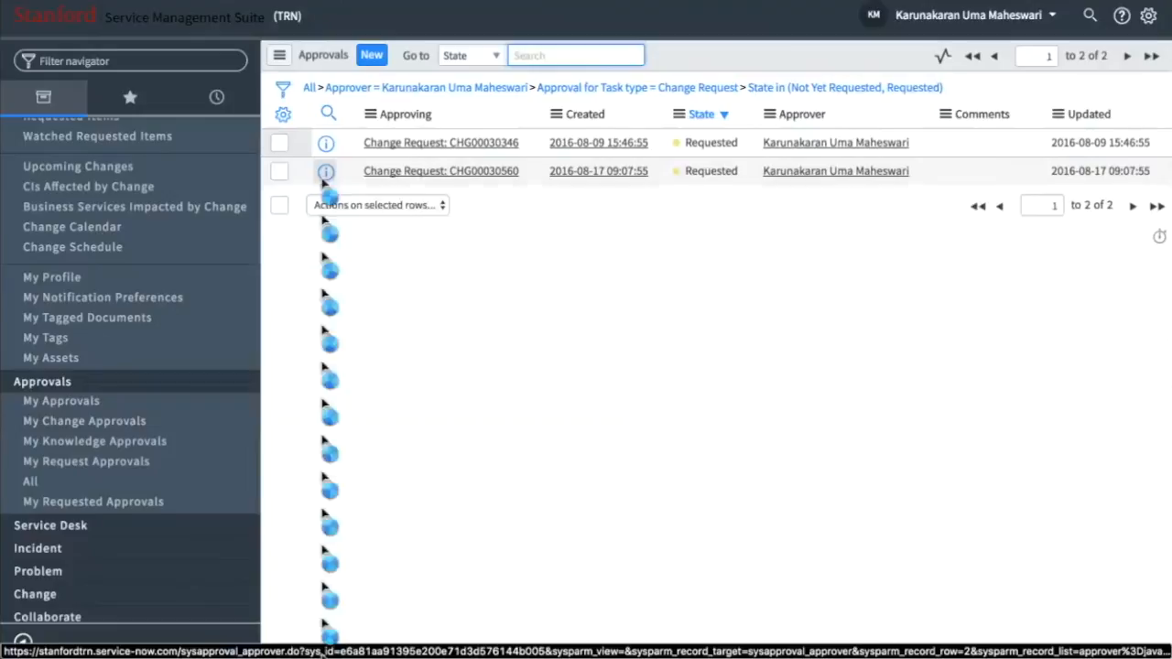
pyautogui.click(394, 174)
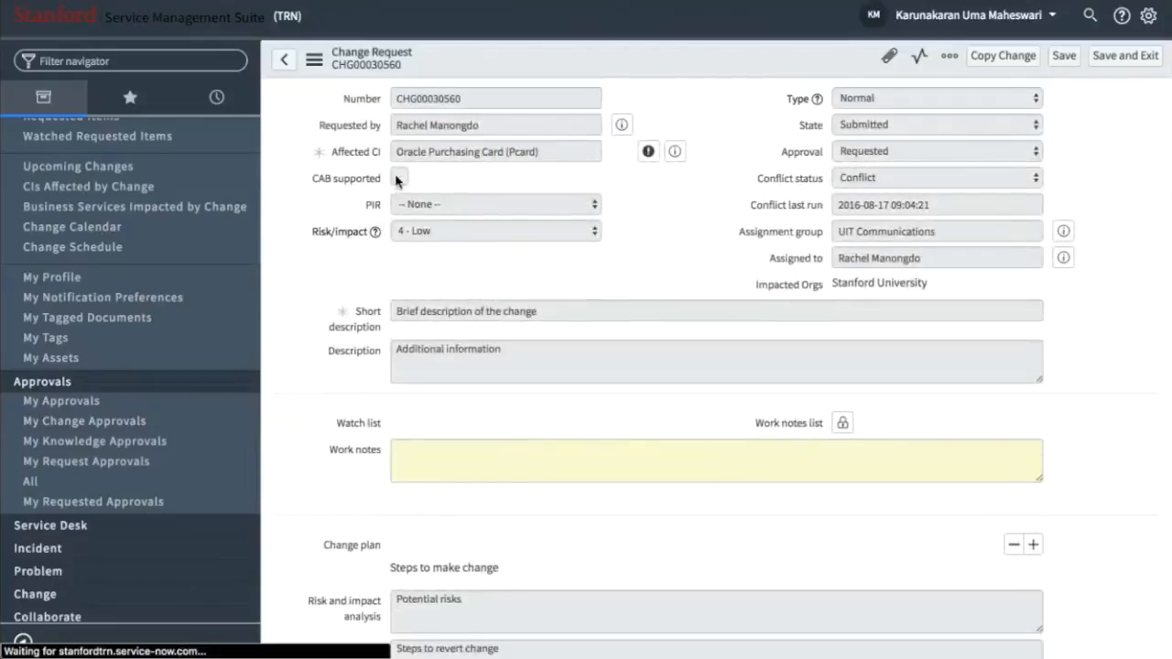
# - Select the second approver's pending approval in the change request's approver list and apply the Approve action to it
pyautogui.scroll(-3, 789, 302)
pyautogui.scroll(2, 789, 302)
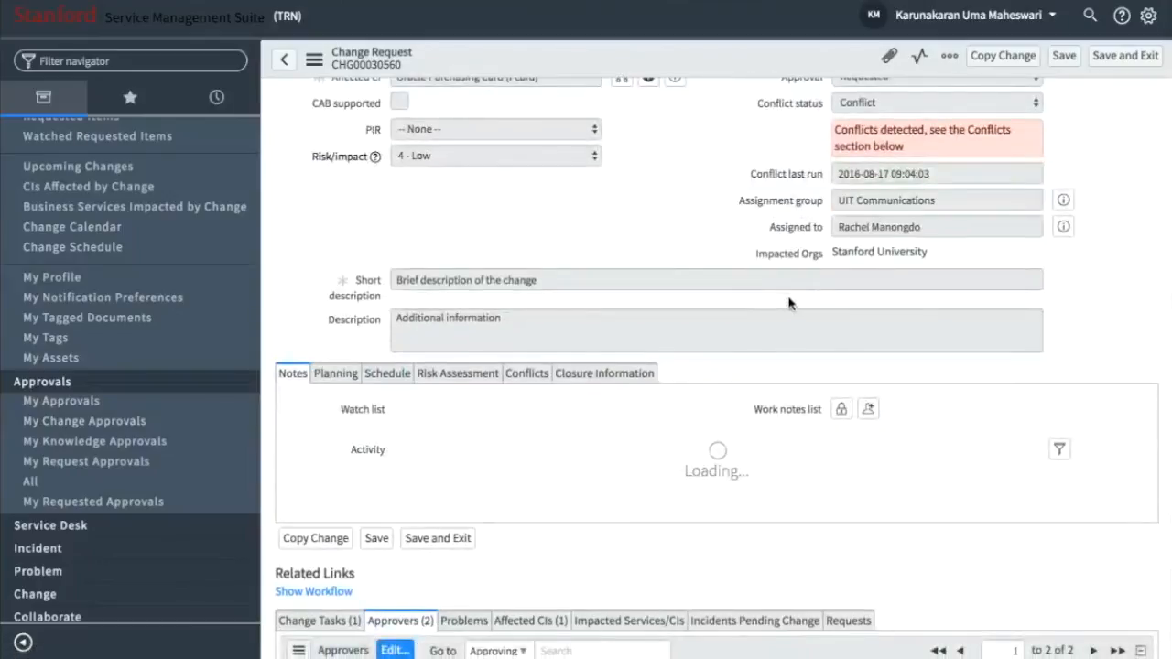
pyautogui.scroll(-3, 789, 302)
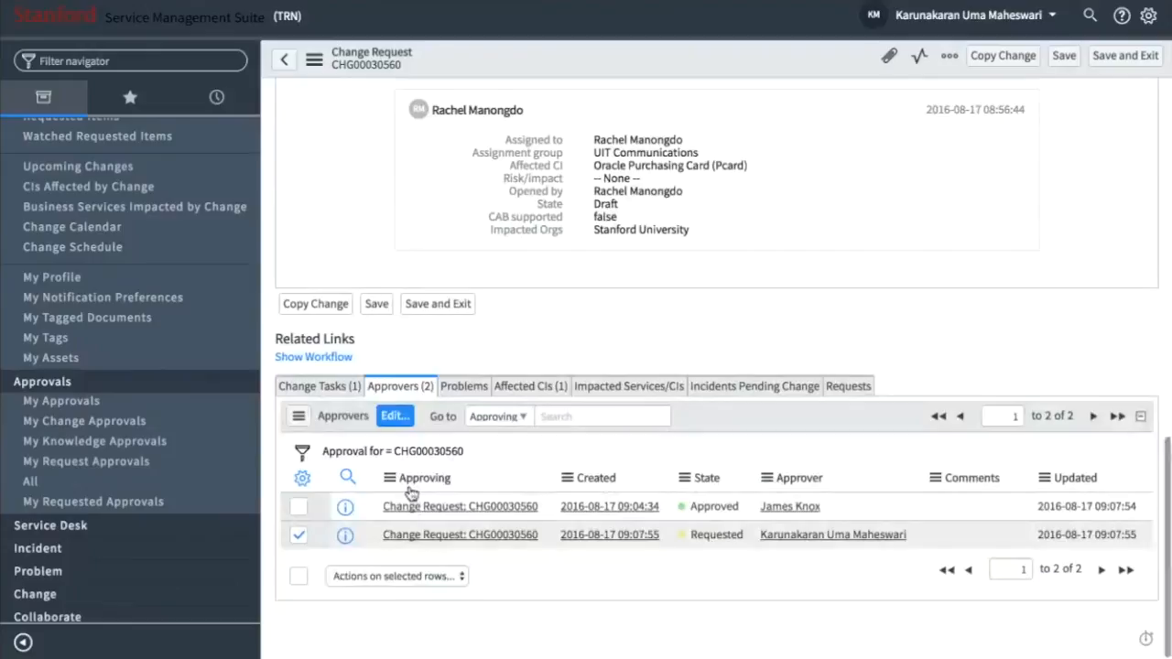
pyautogui.click(341, 575)
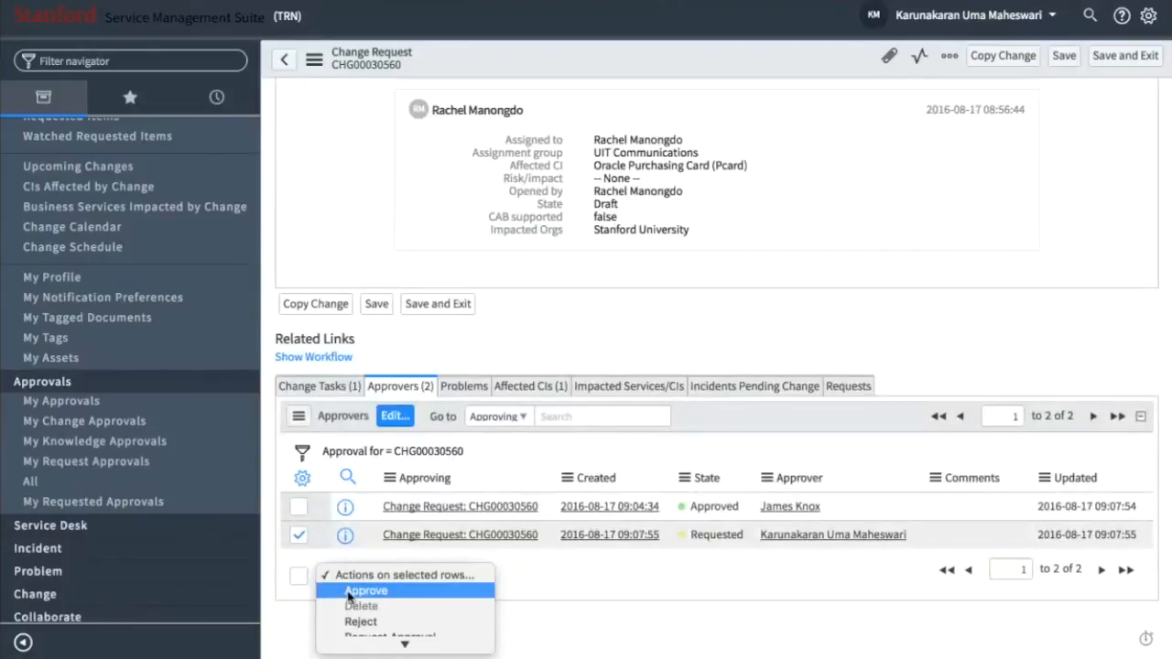
pyautogui.click(353, 591)
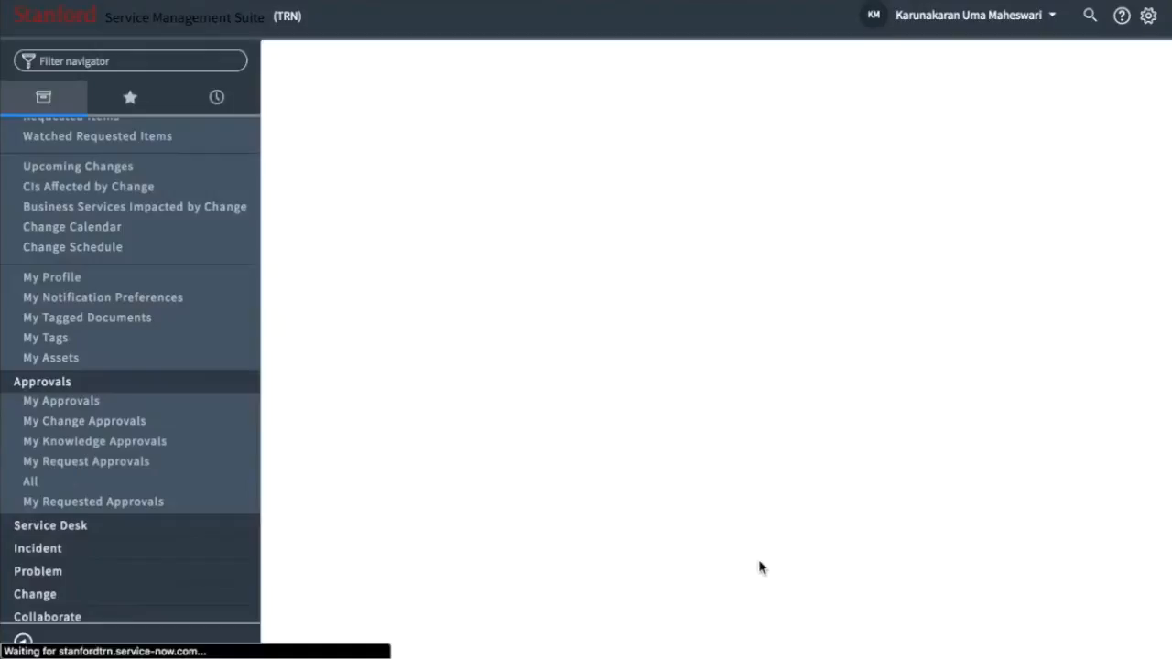
# - Check the status of both approvals in the approver list, and the change request's own state and approval fields
pyautogui.scroll(-6, 759, 567)
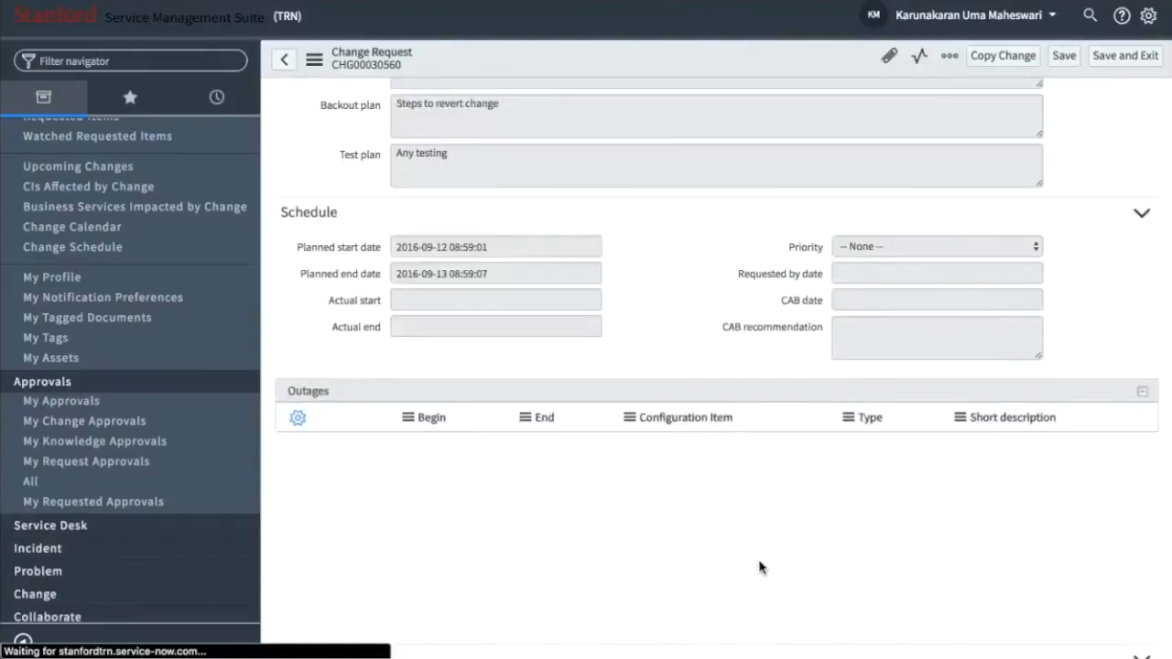
pyautogui.scroll(-10, 760, 567)
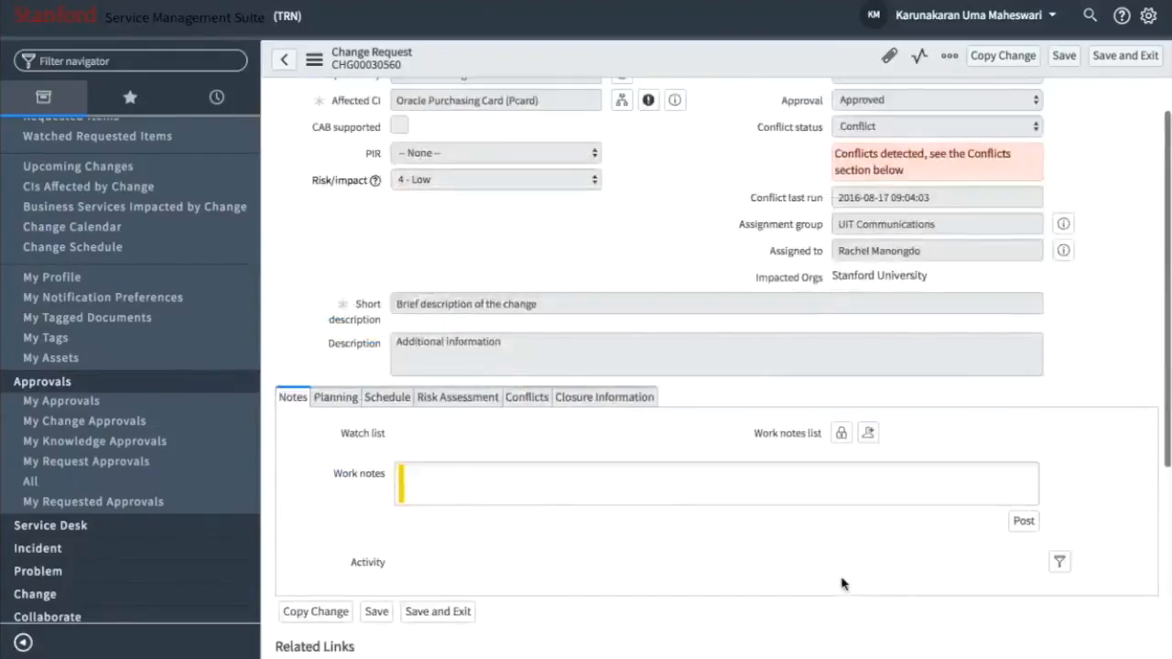
pyautogui.scroll(-3, 843, 583)
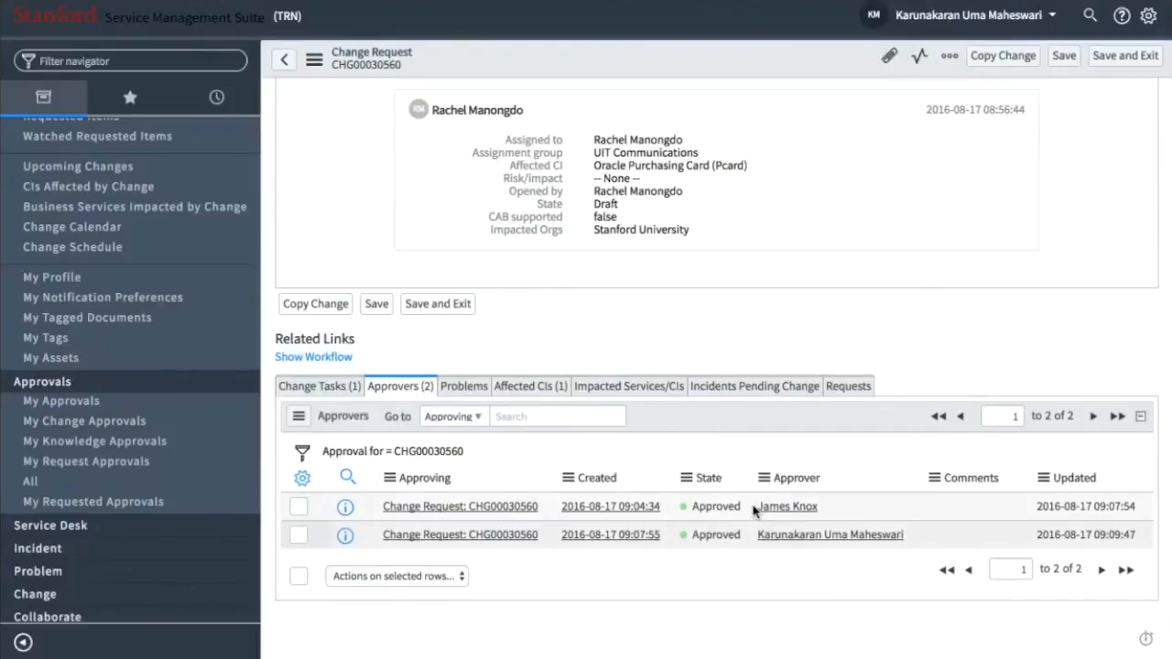
pyautogui.scroll(1, 754, 511)
pyautogui.scroll(10, 754, 510)
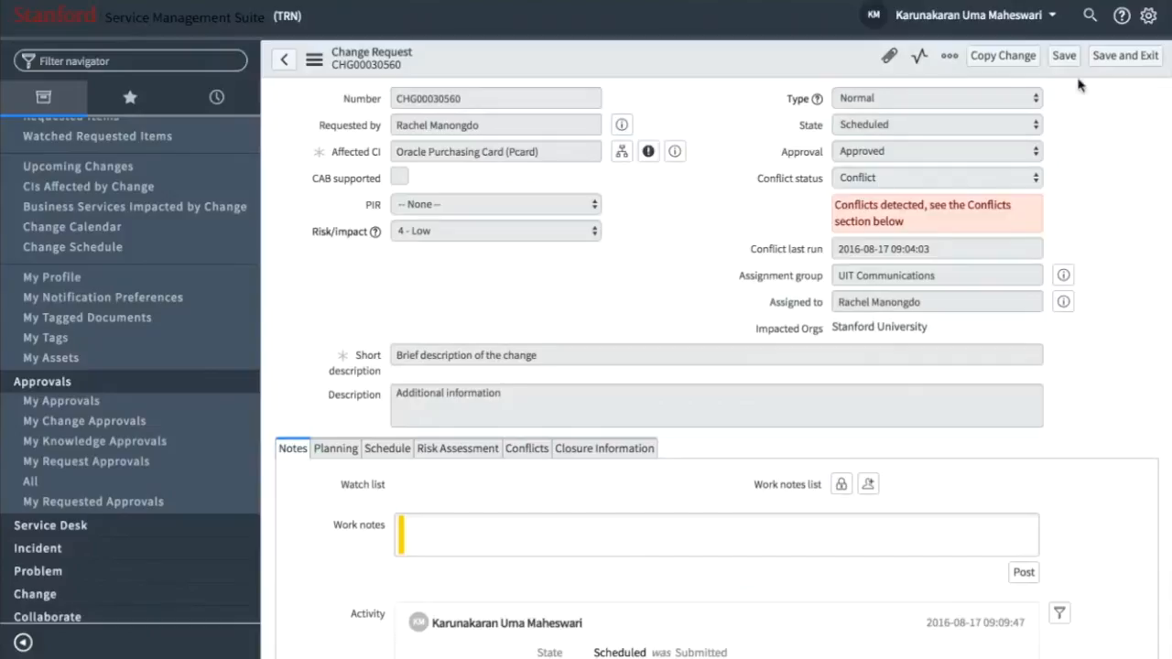
# - Impersonate the change request's original requester again from the recent impersonations
pyautogui.click(1041, 23)
pyautogui.click(1004, 73)
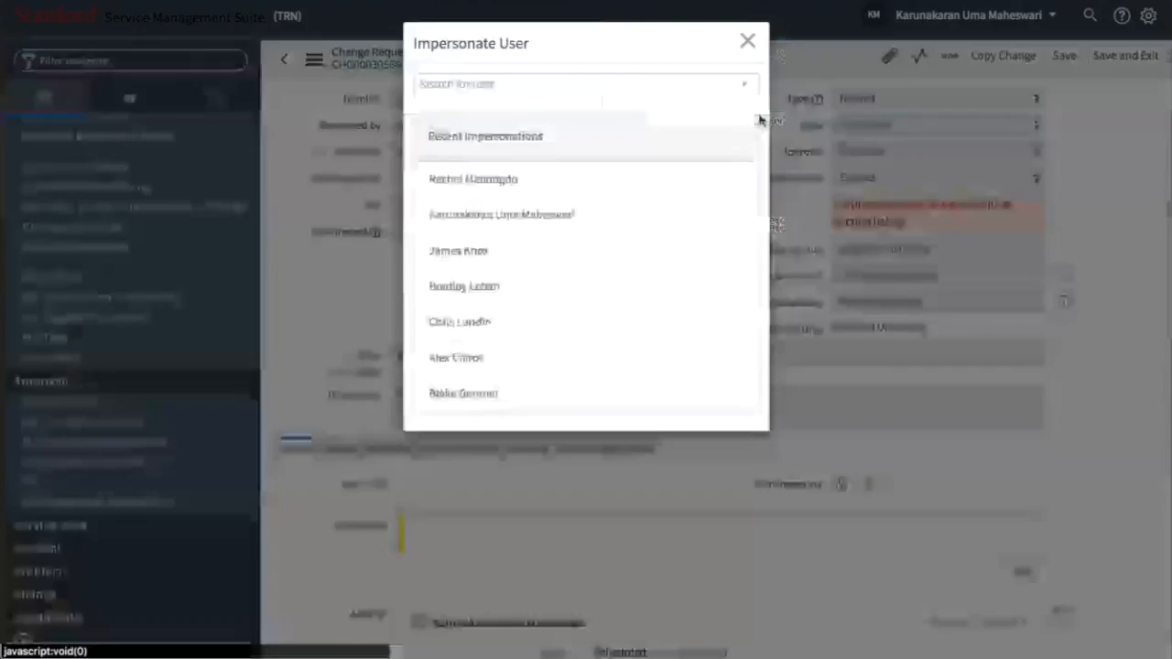
pyautogui.click(537, 185)
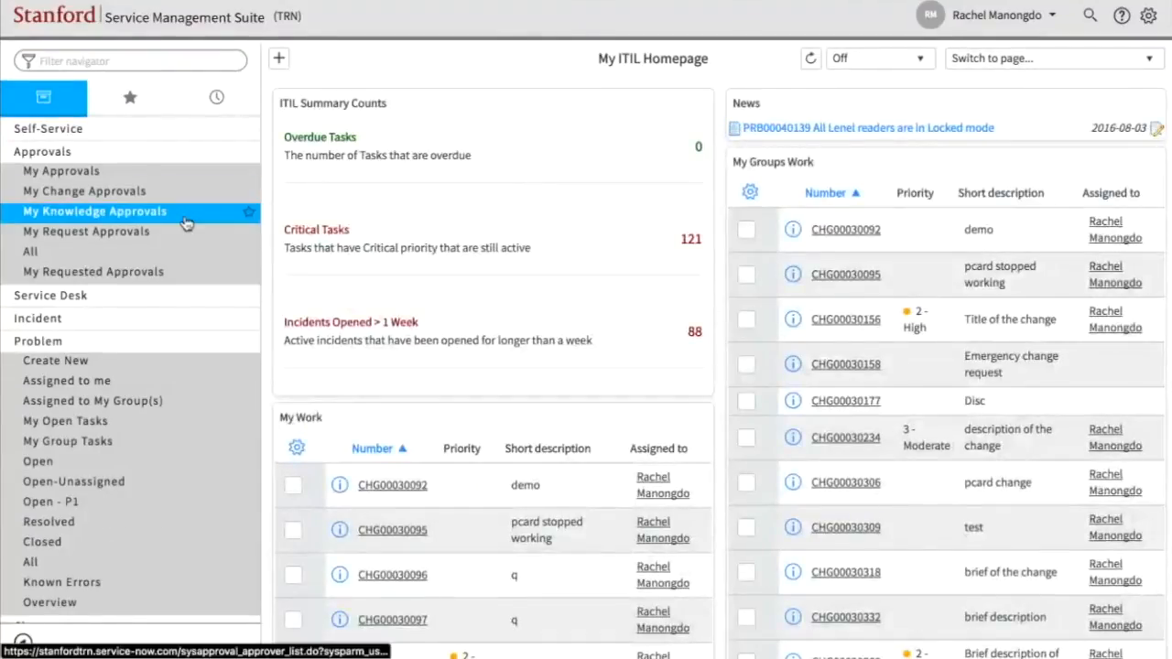
# - List the change requests assigned to the requester and open CHG00030560
pyautogui.scroll(-2, 124, 194)
pyautogui.scroll(-5, 123, 193)
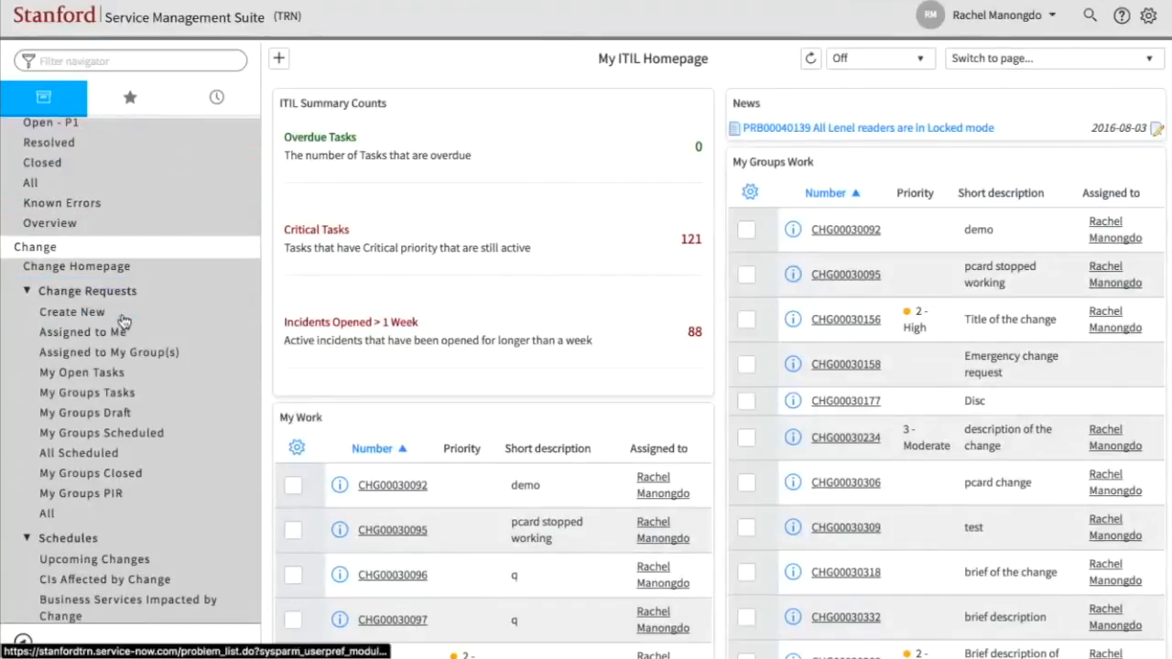
pyautogui.click(95, 414)
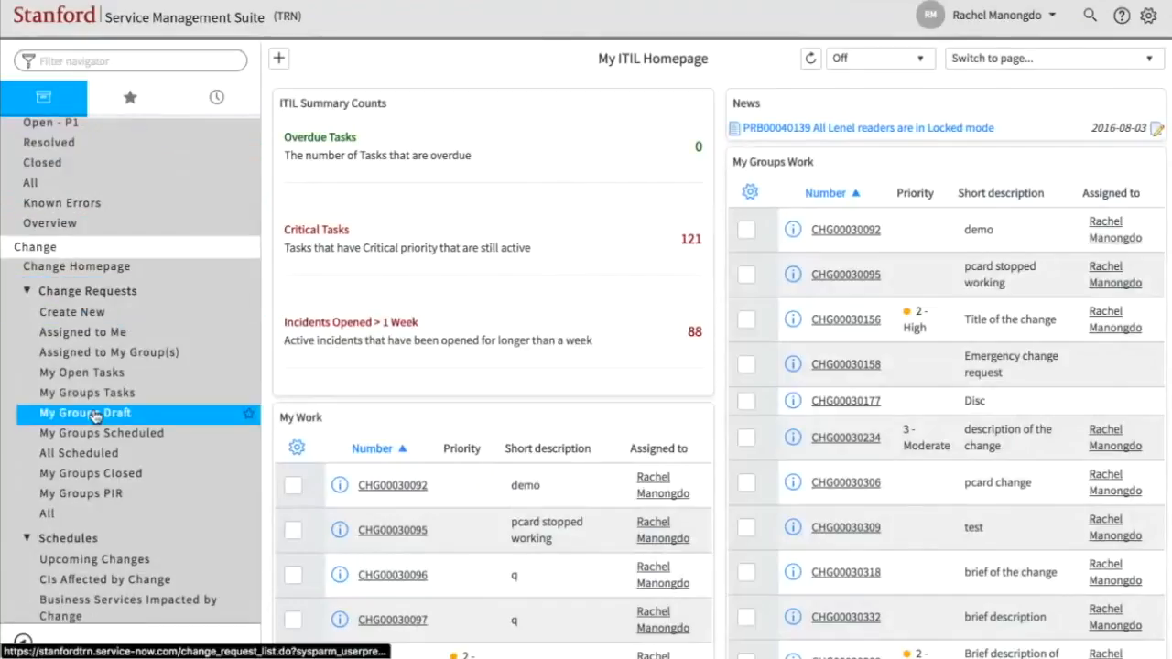
pyautogui.scroll(-1, 89, 313)
pyautogui.click(89, 314)
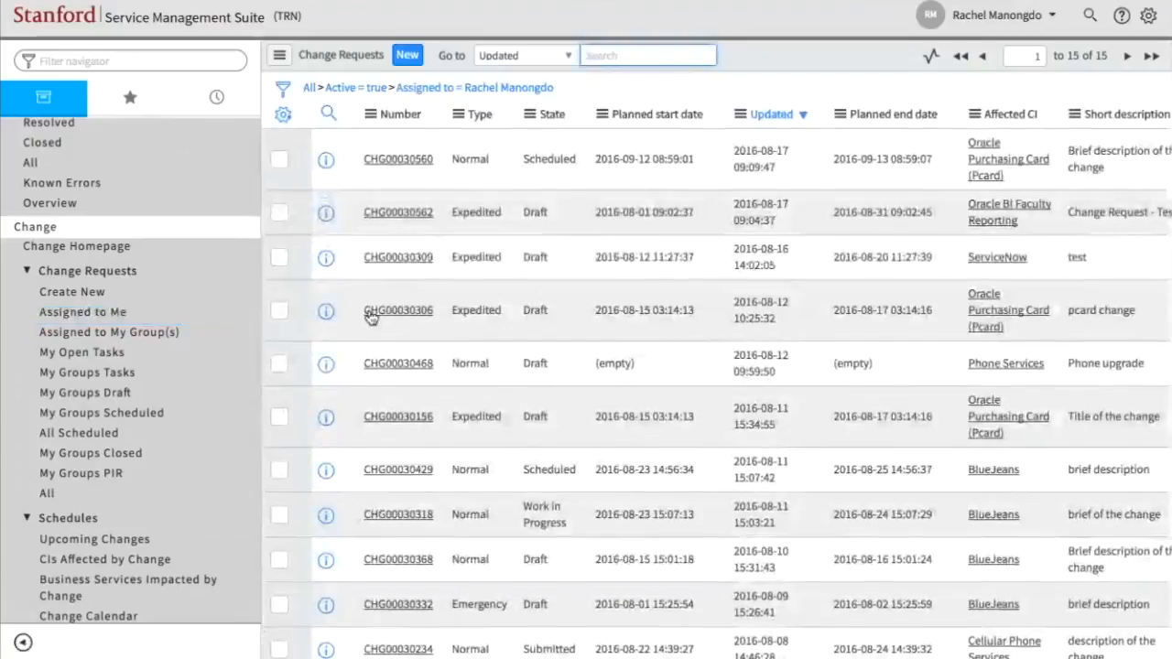
pyautogui.click(391, 169)
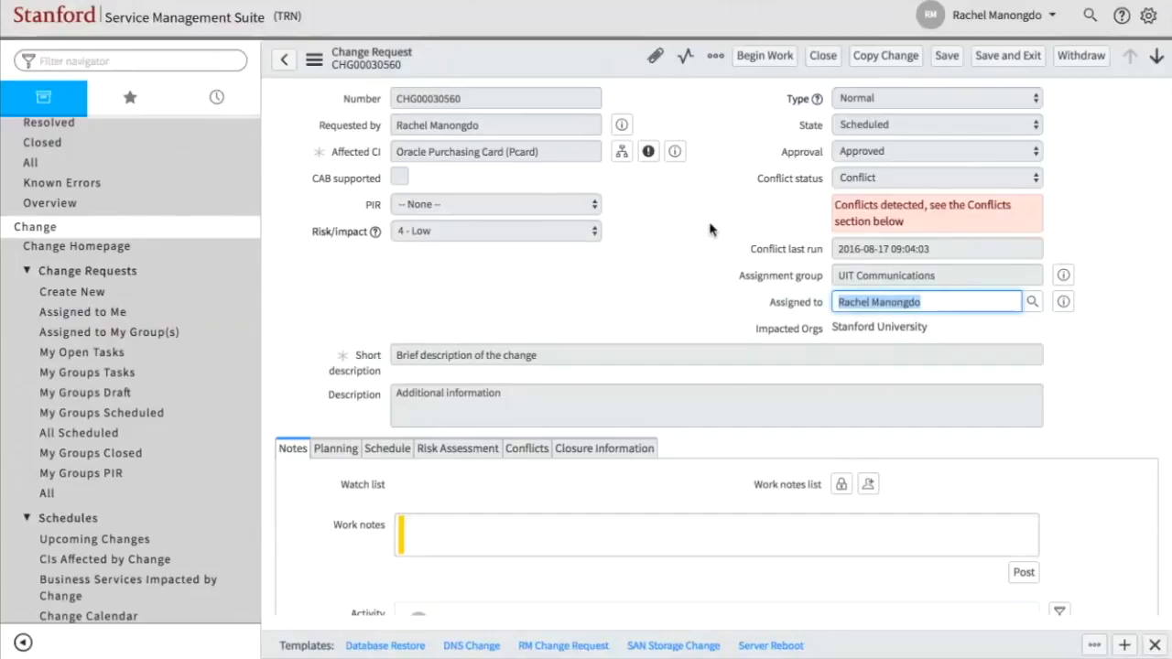
# - Review the planned start and end dates in the change request's schedule and begin work on the change
pyautogui.scroll(-2, 386, 265)
pyautogui.click(386, 261)
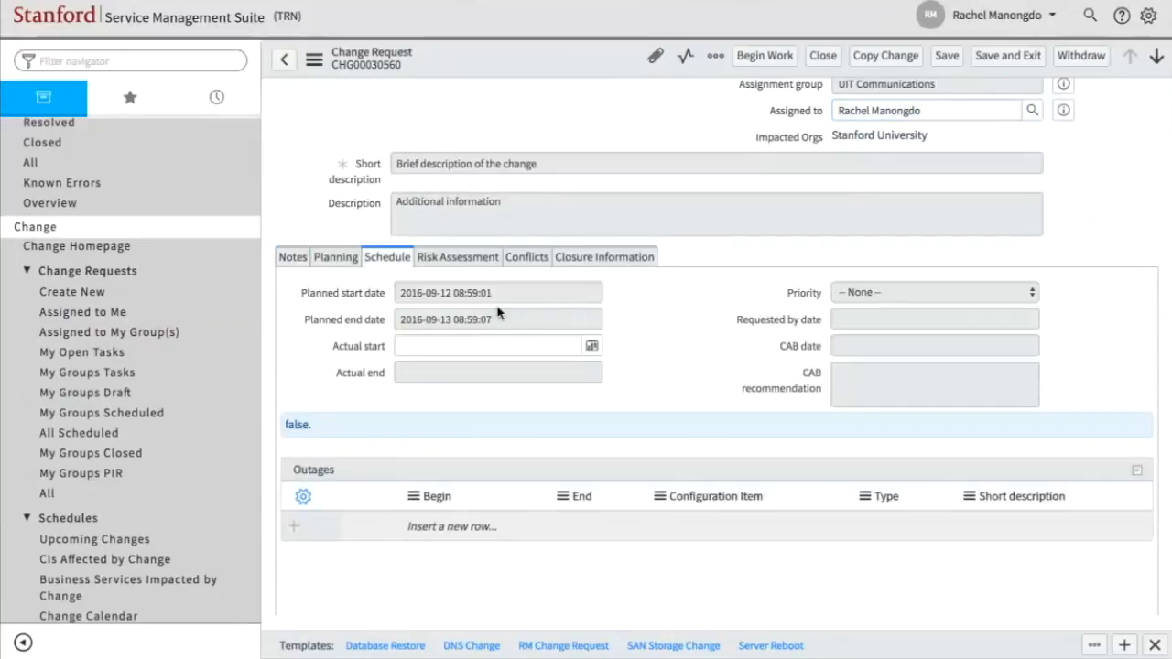
pyautogui.scroll(1, 497, 313)
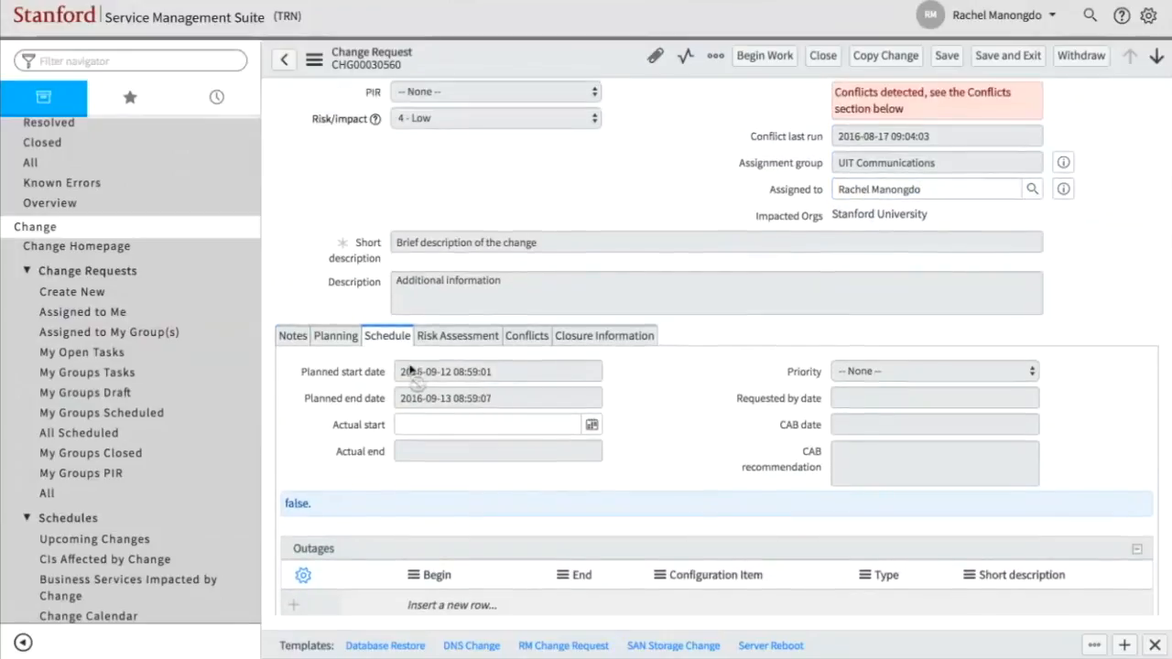
pyautogui.scroll(2, 410, 371)
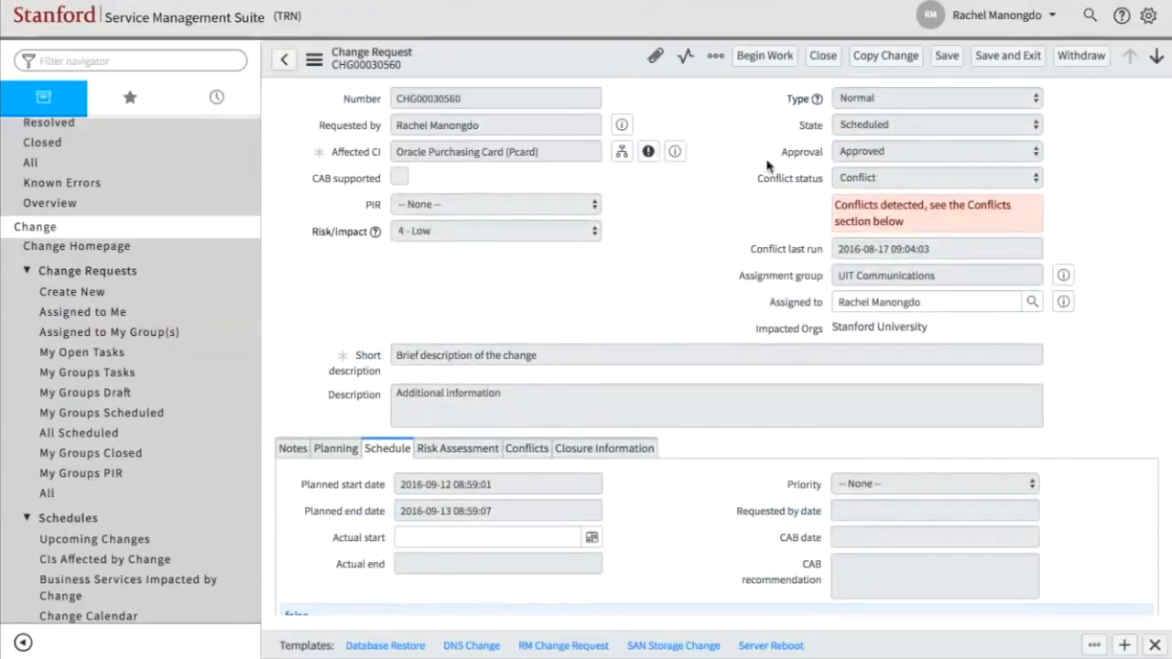
pyautogui.click(765, 56)
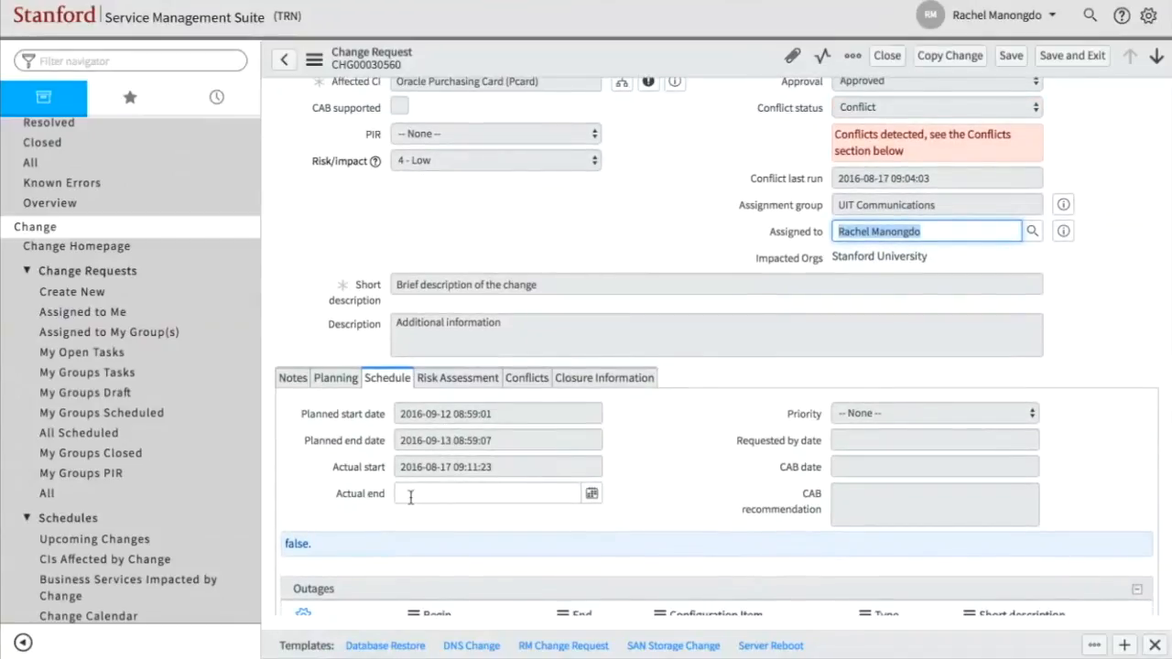
# - Check the change request's state and display its related change tasks
pyautogui.scroll(1, 411, 497)
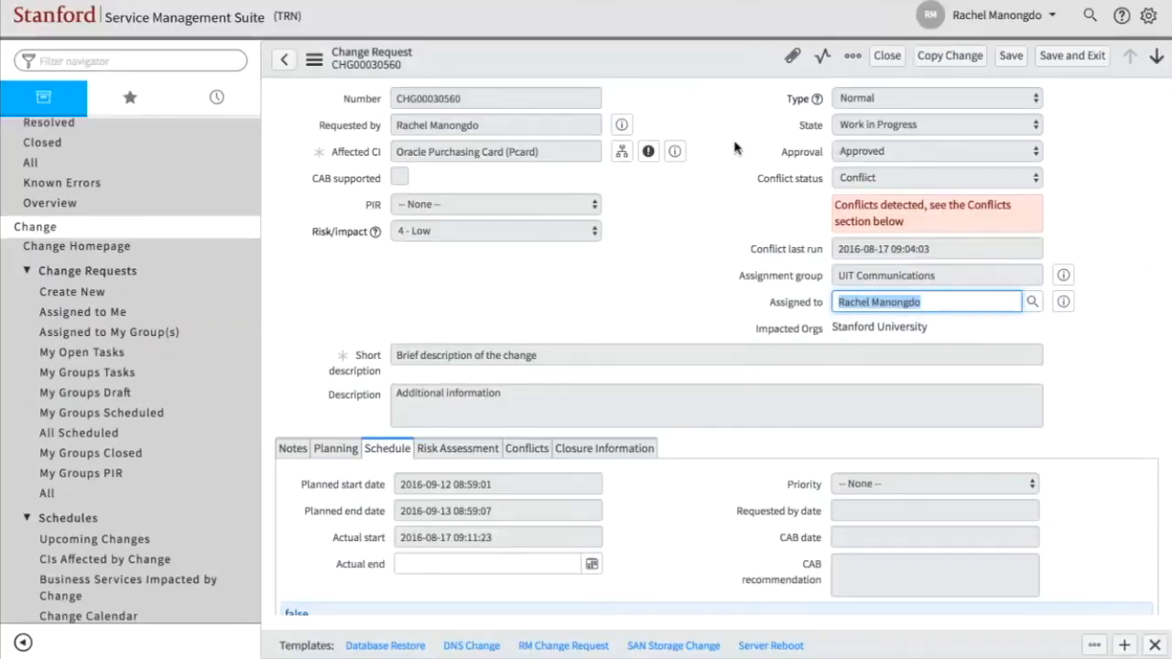
pyautogui.scroll(-10, 734, 148)
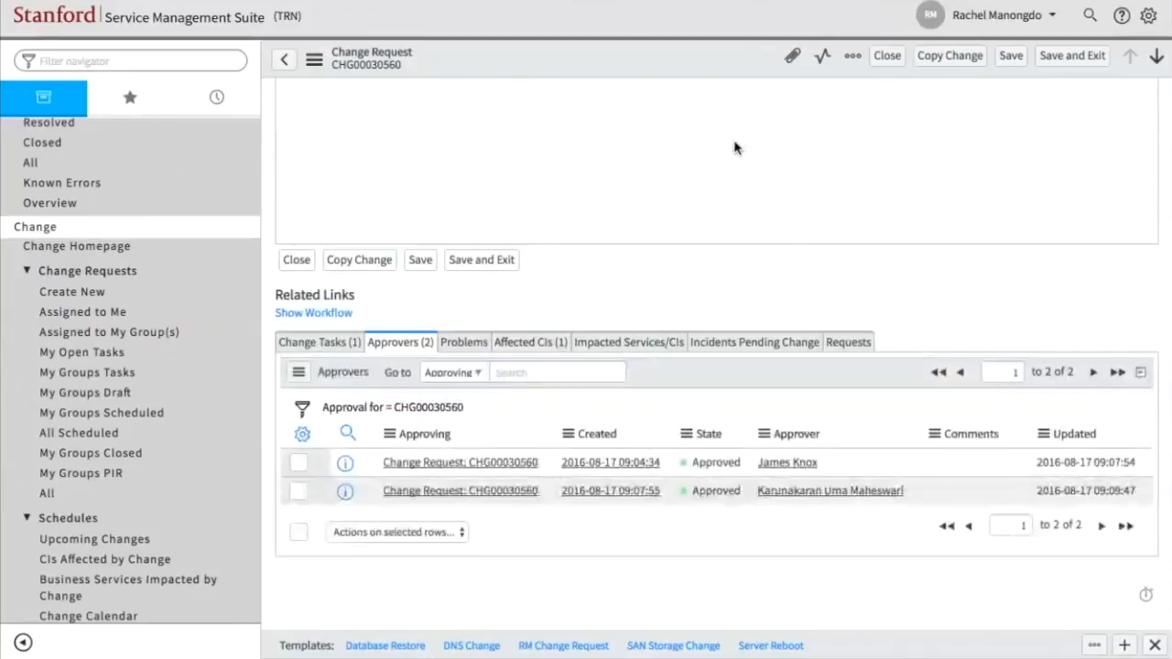
pyautogui.scroll(8, 735, 148)
pyautogui.scroll(-5, 735, 148)
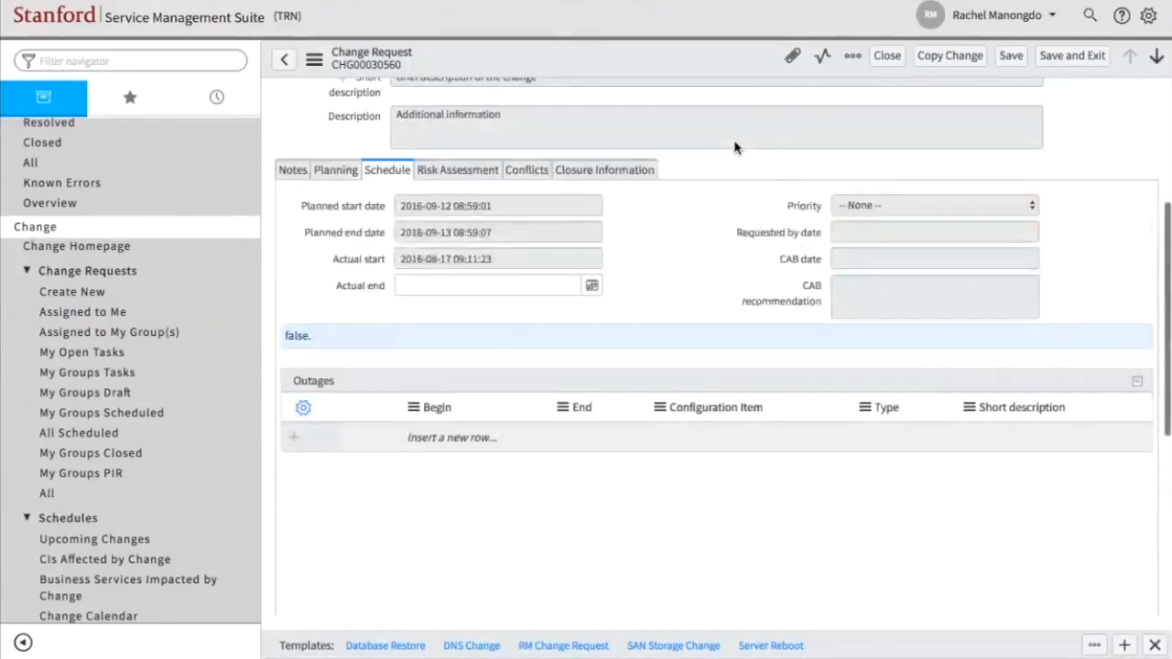
pyautogui.click(325, 542)
pyautogui.scroll(-2, 557, 405)
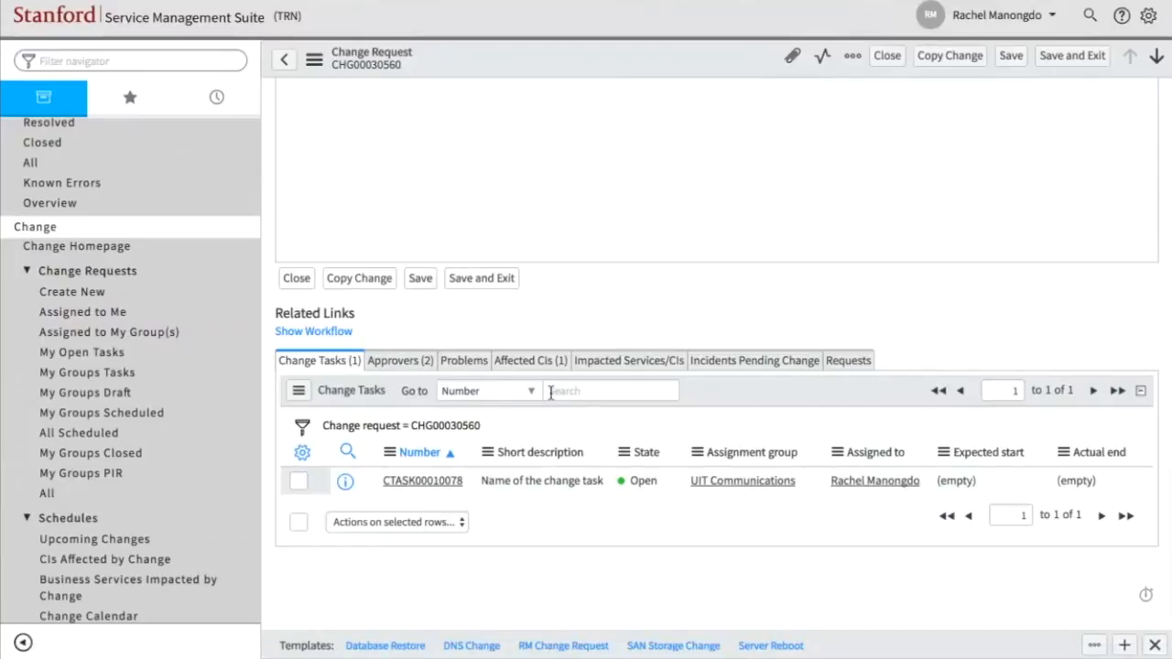
# - Open change task CTASK00010078, set its state to Closed Successful, and save and exit the task
pyautogui.scroll(10, 550, 391)
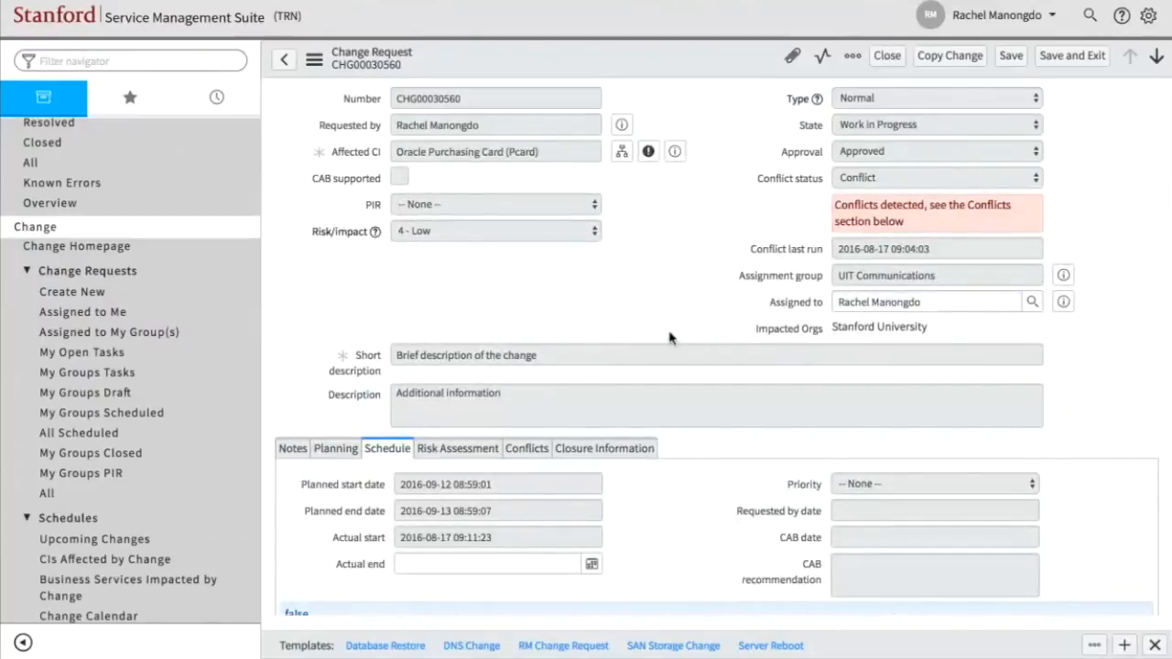
pyautogui.scroll(-10, 671, 337)
pyautogui.click(413, 480)
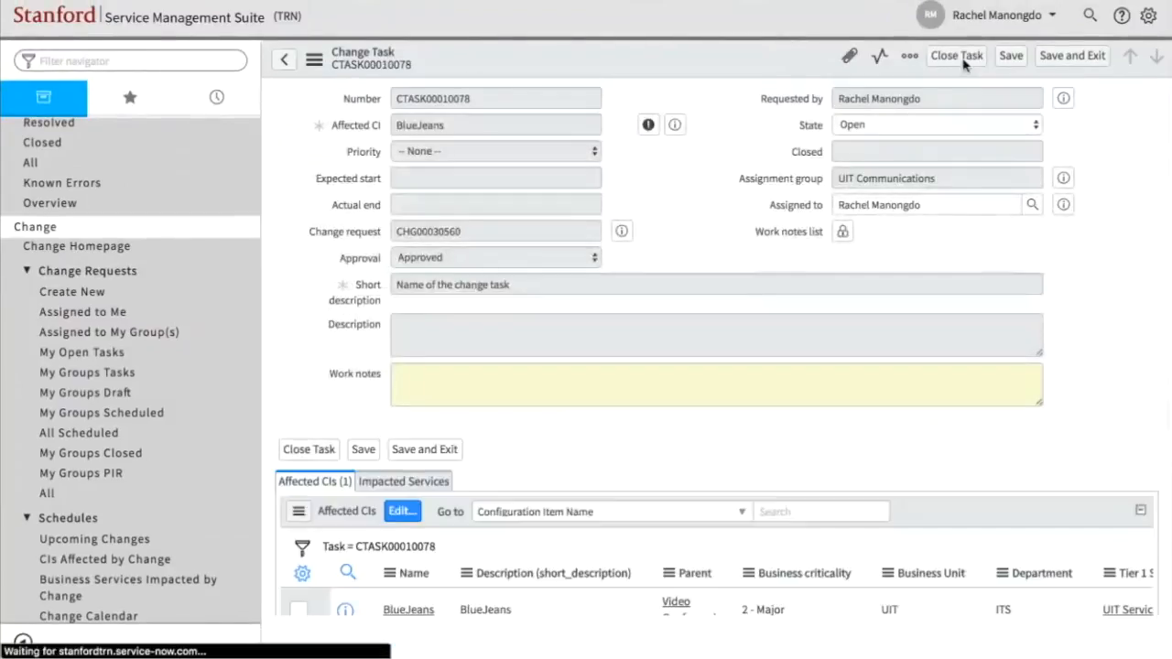
pyautogui.click(924, 126)
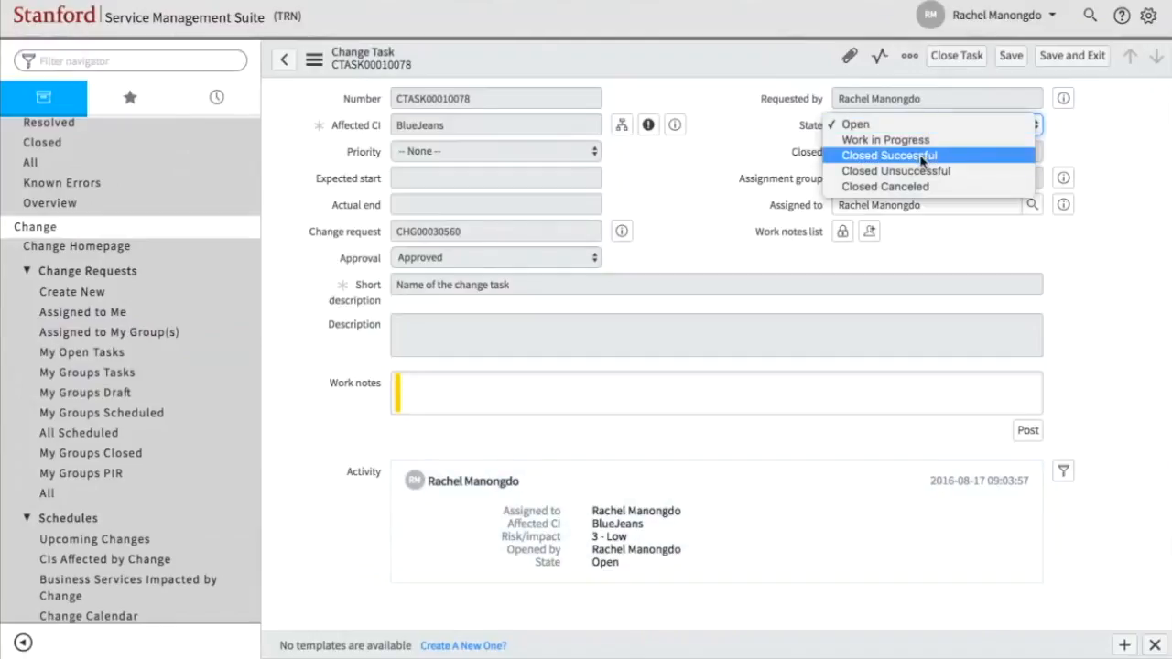
pyautogui.click(922, 158)
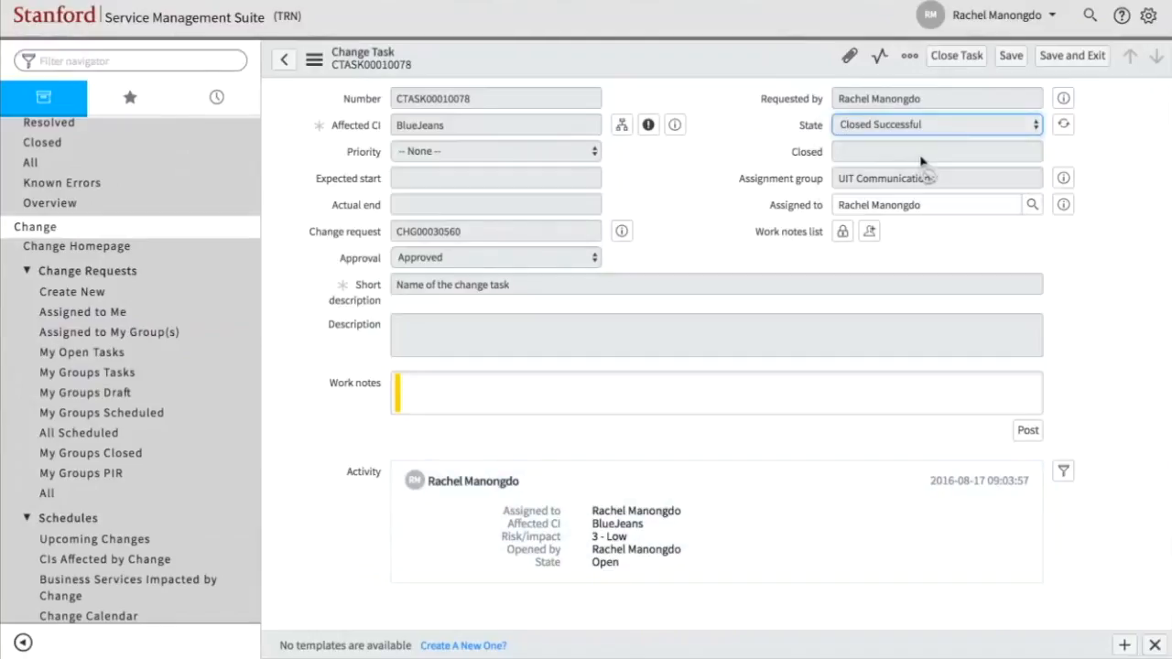
pyautogui.click(1045, 57)
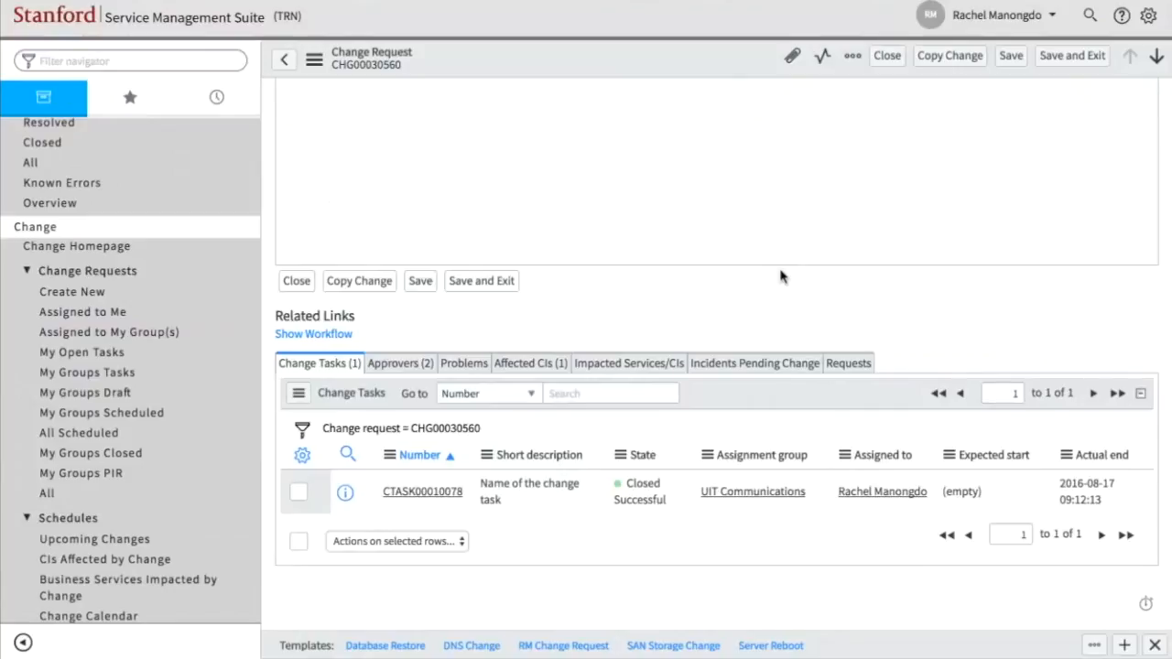
# - Check the change task's state in the related list and try to close the change request
pyautogui.scroll(-5, 780, 276)
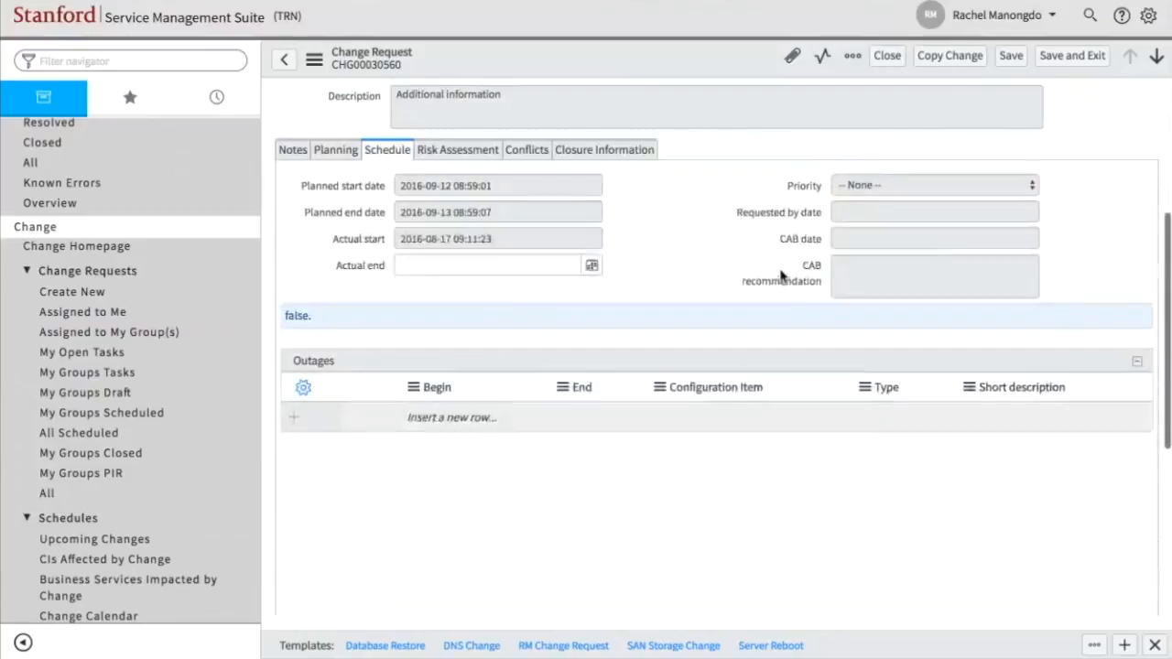
pyautogui.scroll(-3, 780, 276)
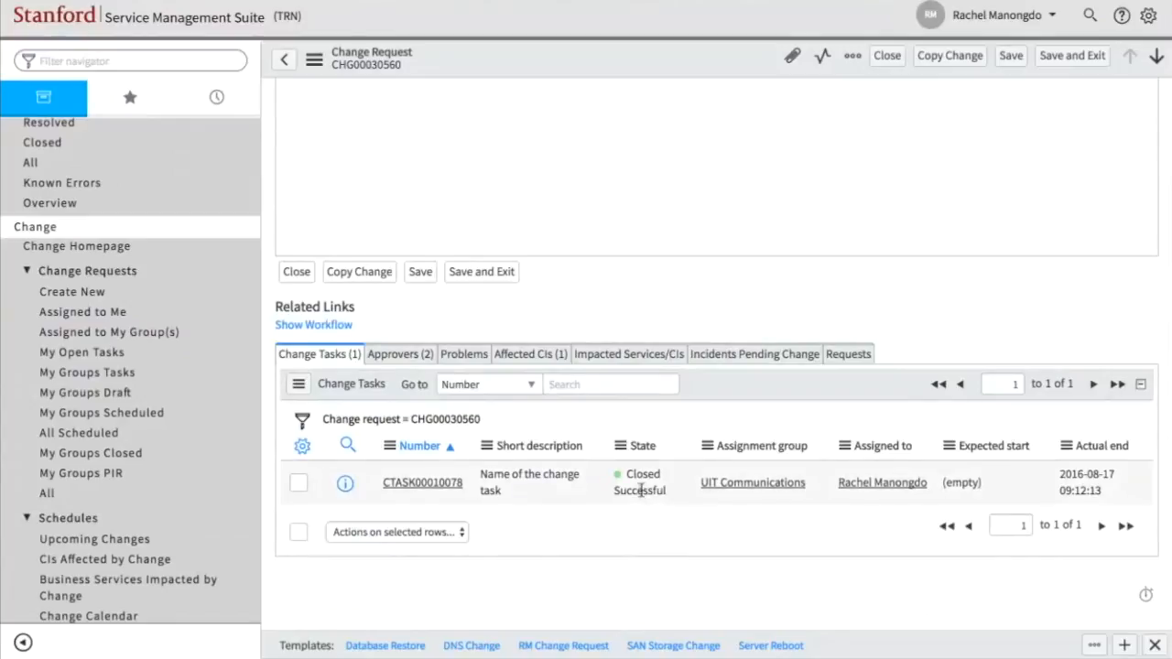
pyautogui.scroll(10, 641, 490)
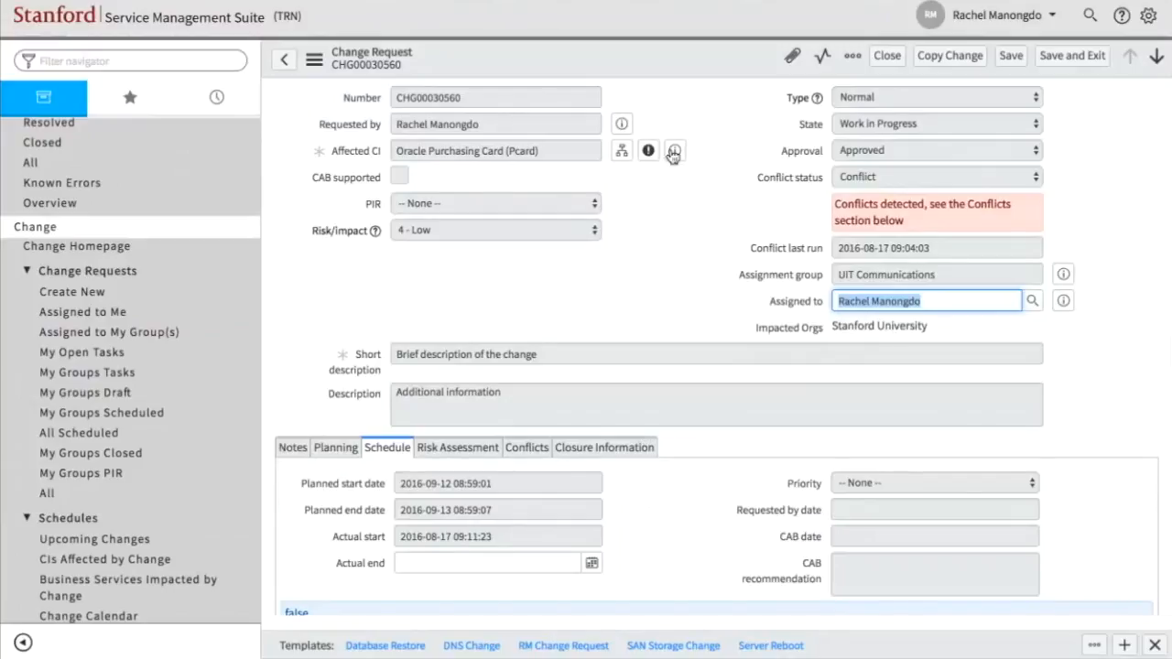
pyautogui.click(888, 56)
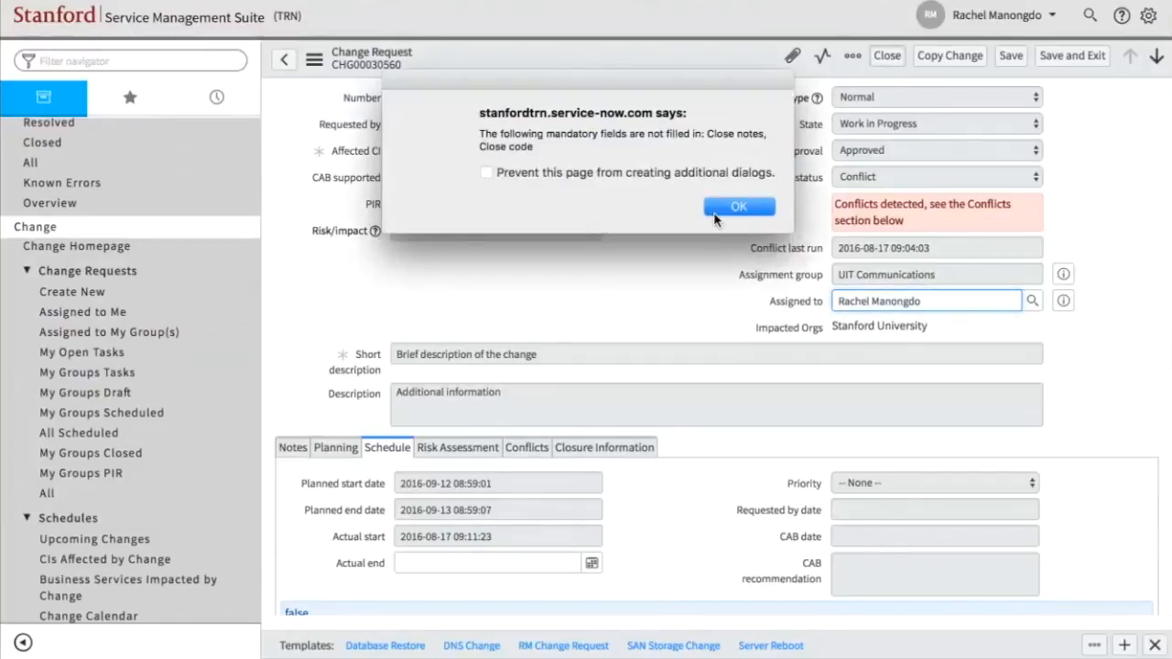
pyautogui.click(737, 207)
# - Set the close code to Closed Successful in the change request's closure information
pyautogui.scroll(-1, 613, 461)
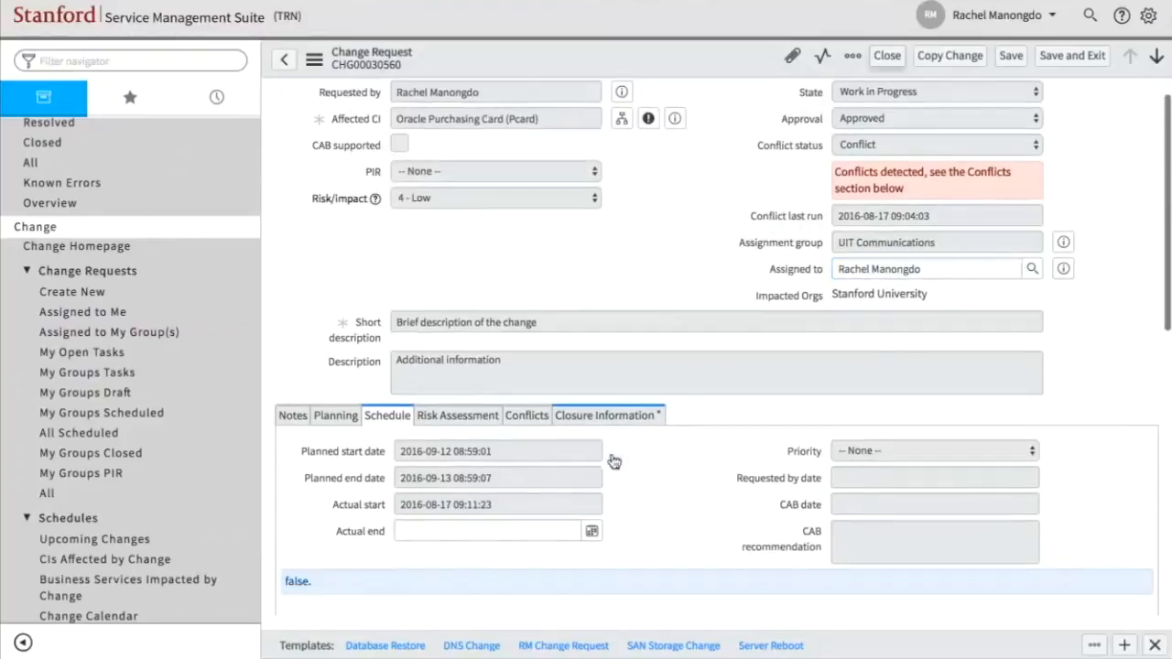
pyautogui.click(603, 415)
pyautogui.scroll(-2, 600, 420)
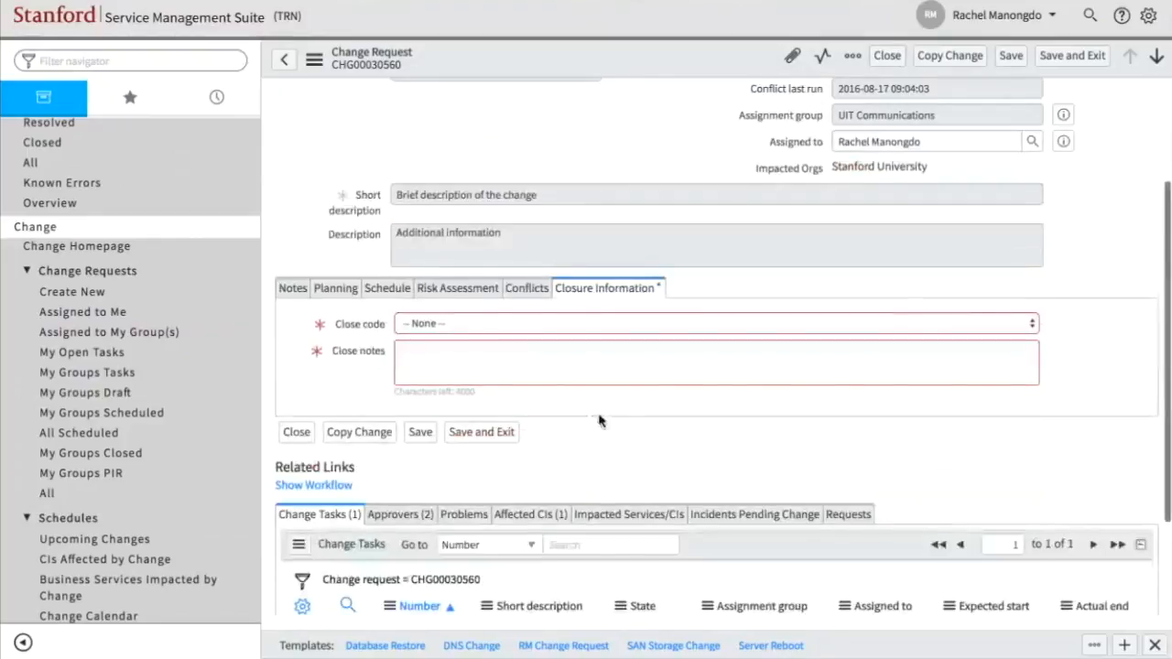
pyautogui.click(448, 326)
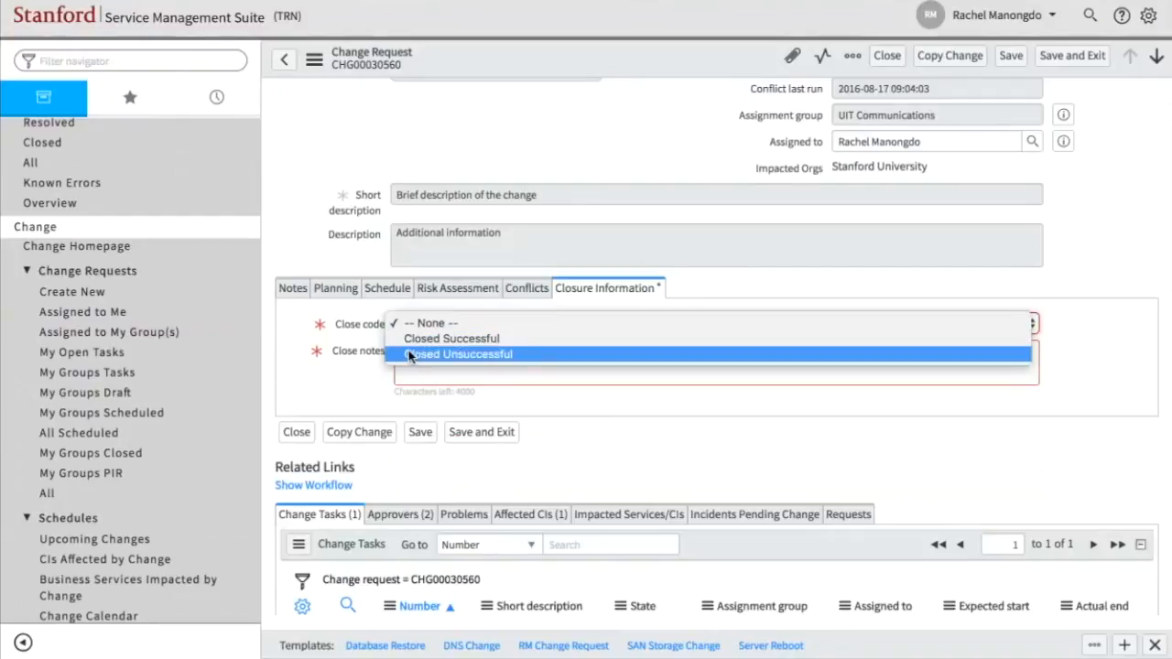
pyautogui.click(410, 339)
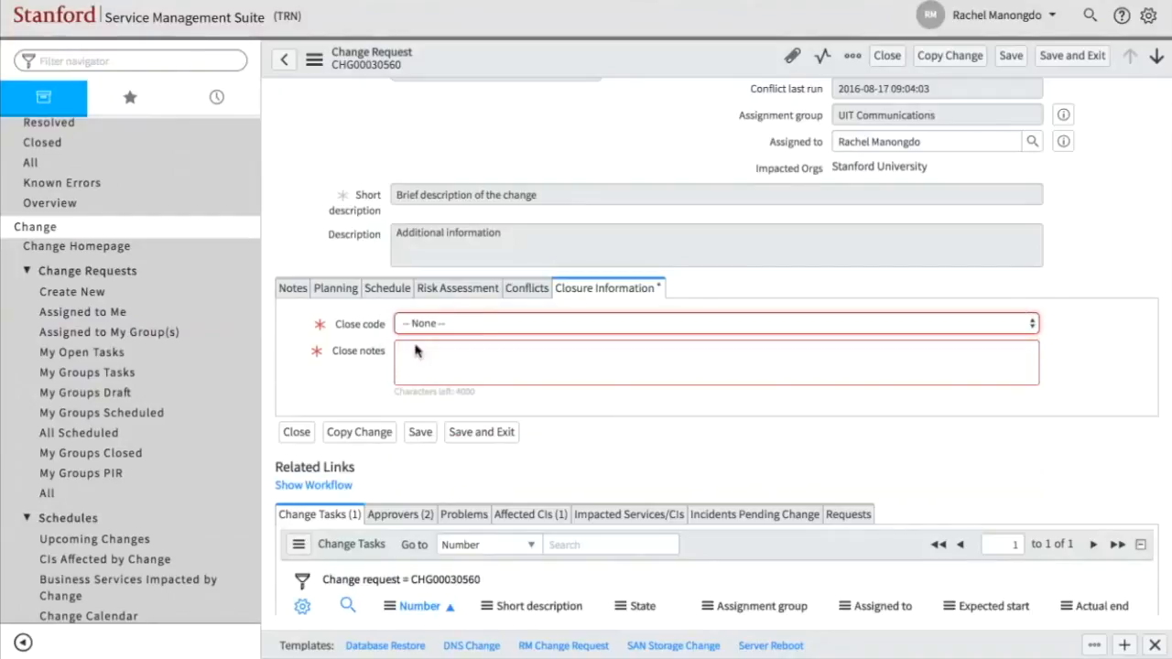
# - Enter "close notes" as the change request's close notes, close the request and check its state and related change tasks
pyautogui.click(584, 374)
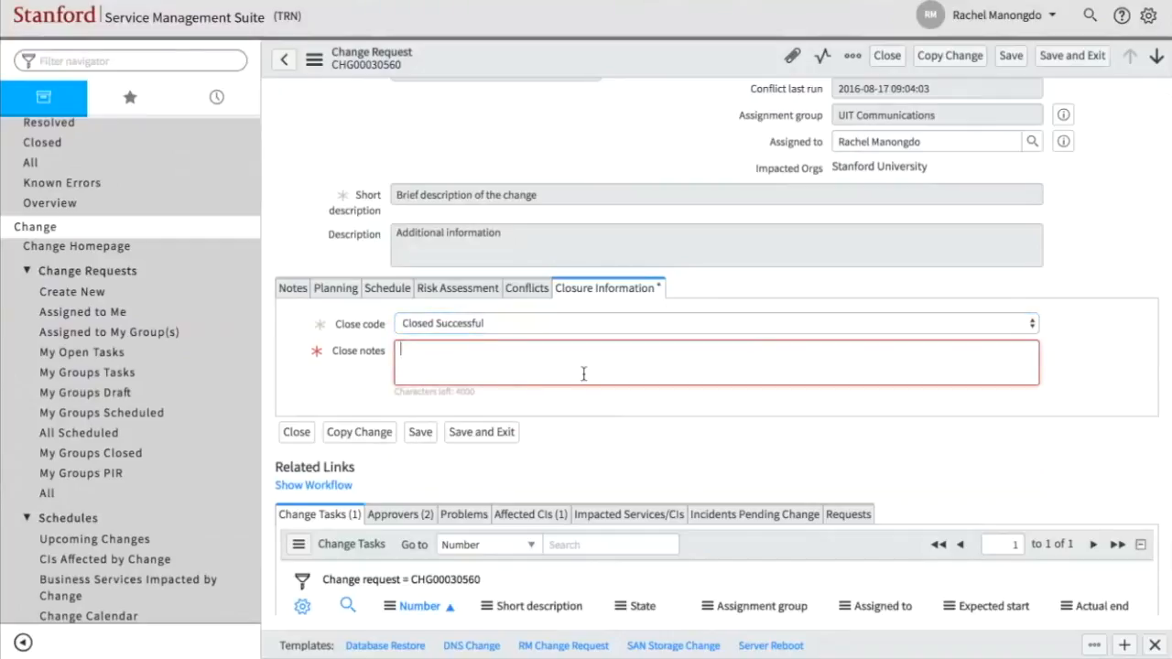
pyautogui.write('close notes')
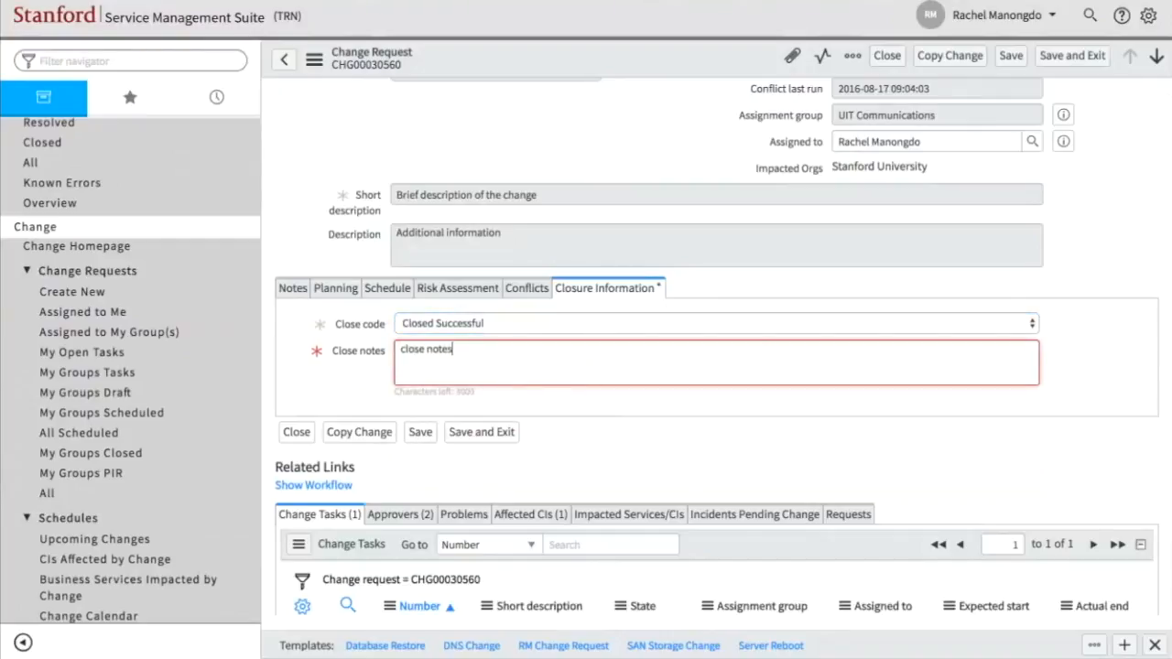
pyautogui.scroll(3, 623, 345)
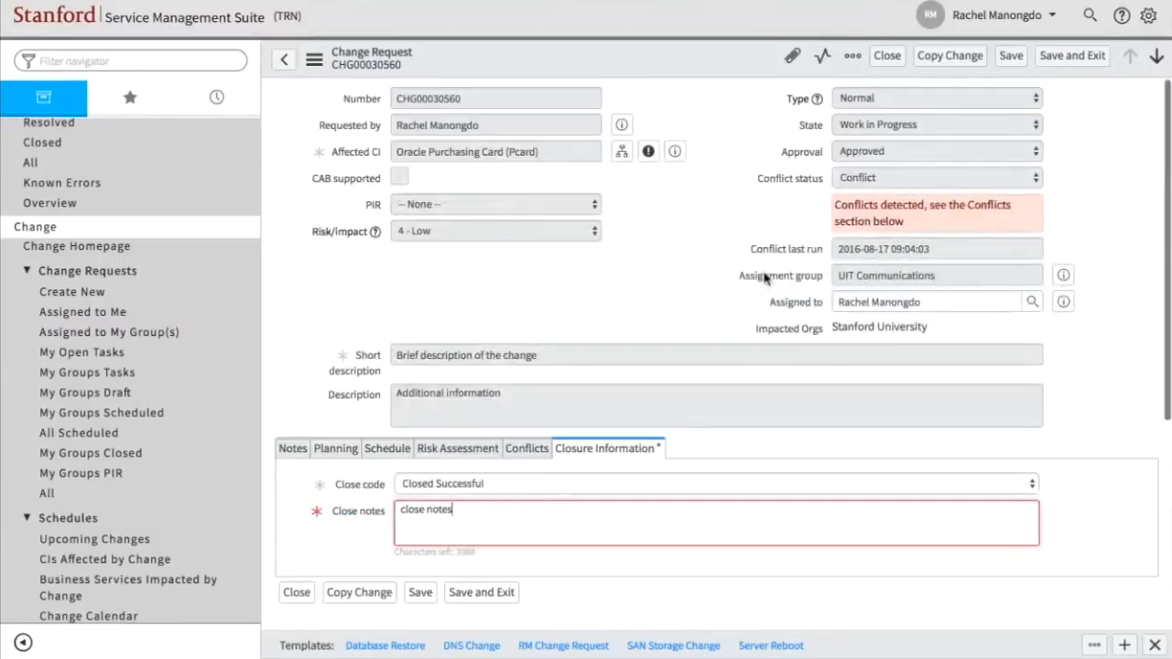
pyautogui.click(886, 55)
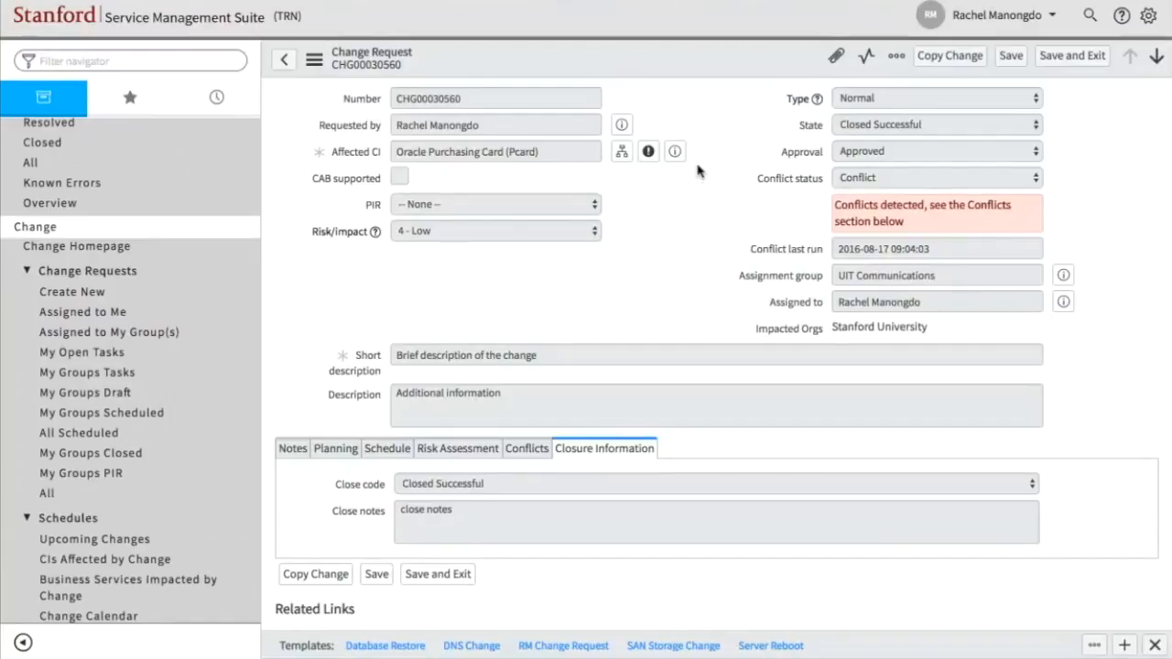
pyautogui.scroll(-3, 697, 170)
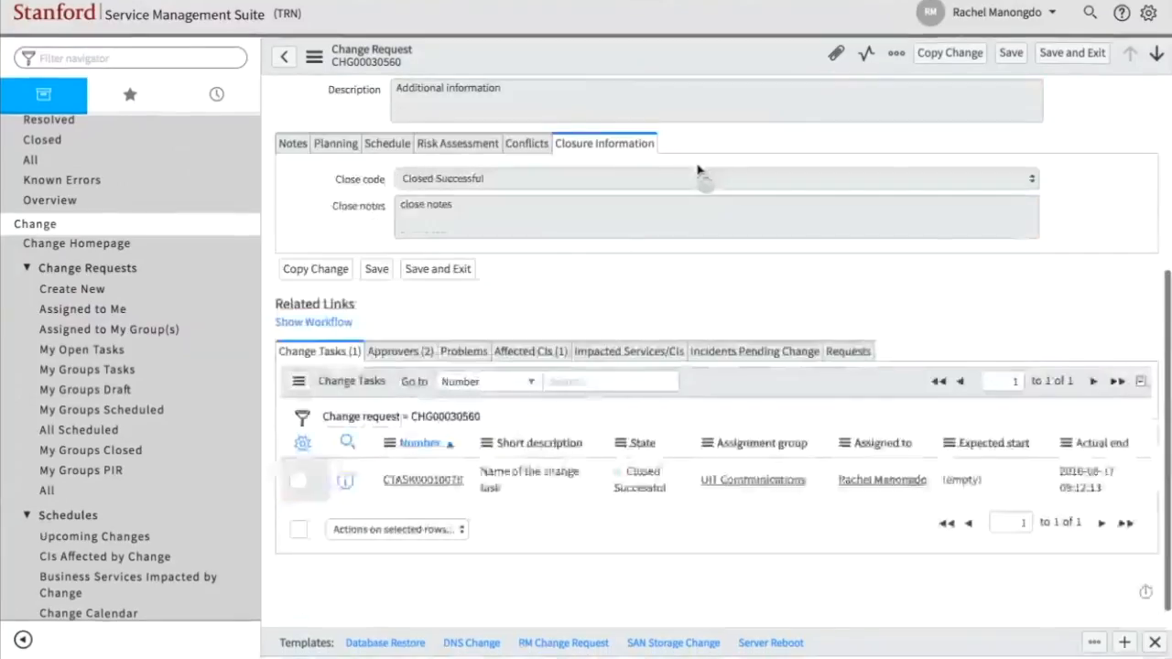
pyautogui.scroll(3, 697, 170)
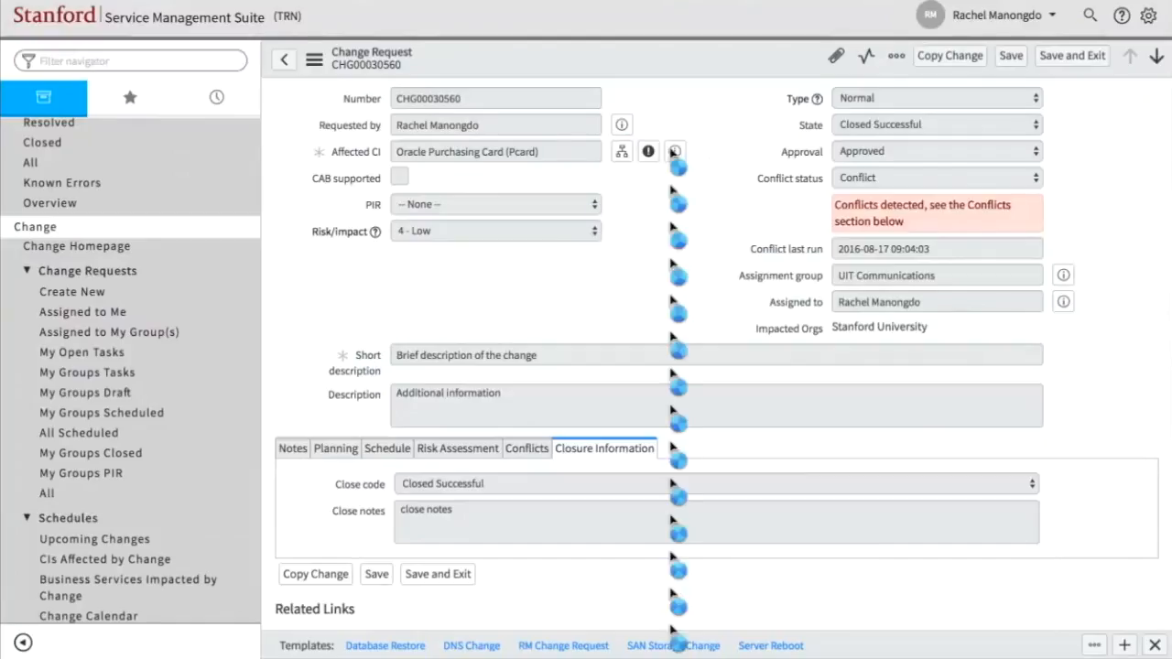
# - Leave the change request and open problem PRB00040389 from the list of problems assigned to me
pyautogui.click(289, 61)
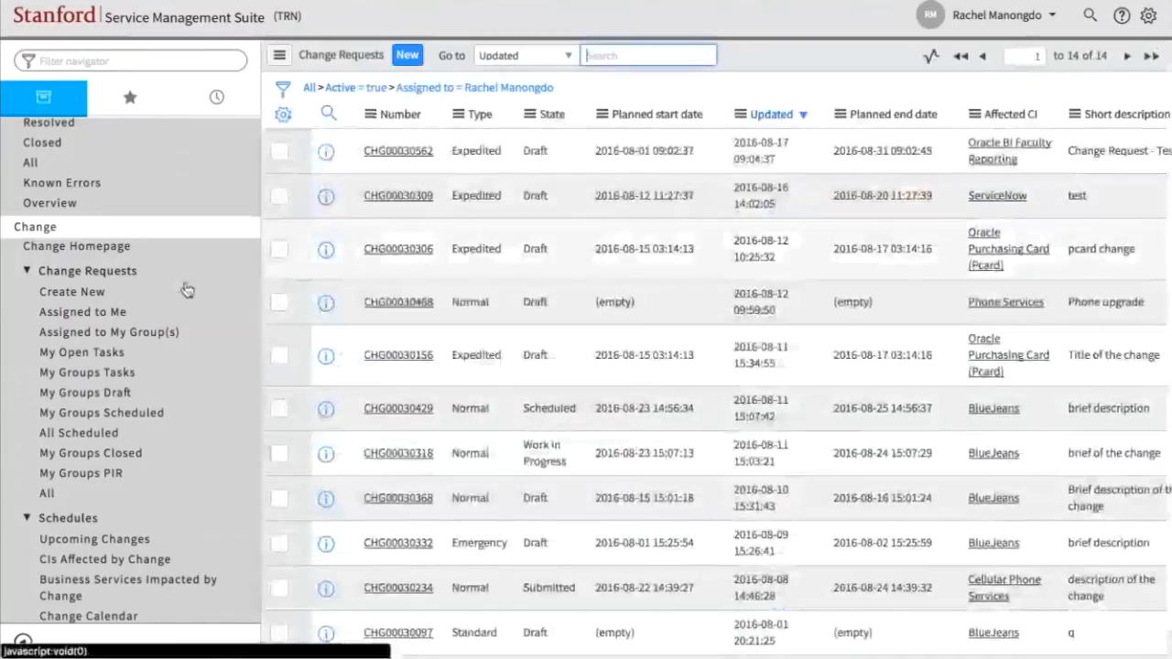
pyautogui.scroll(5, 183, 291)
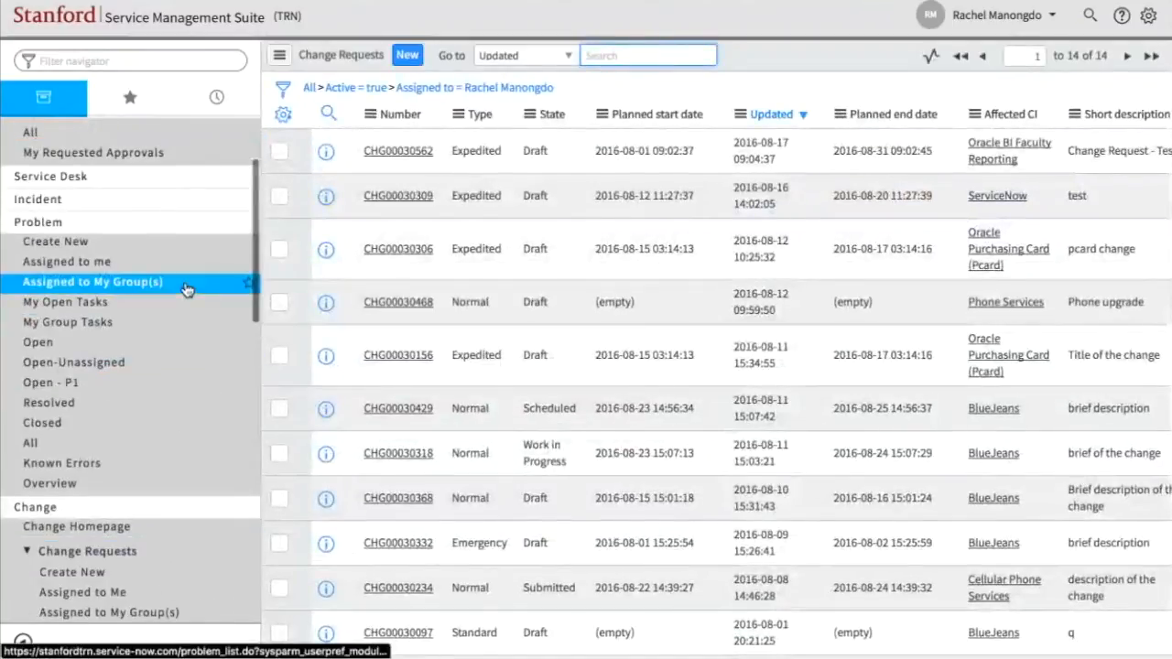
pyautogui.click(90, 343)
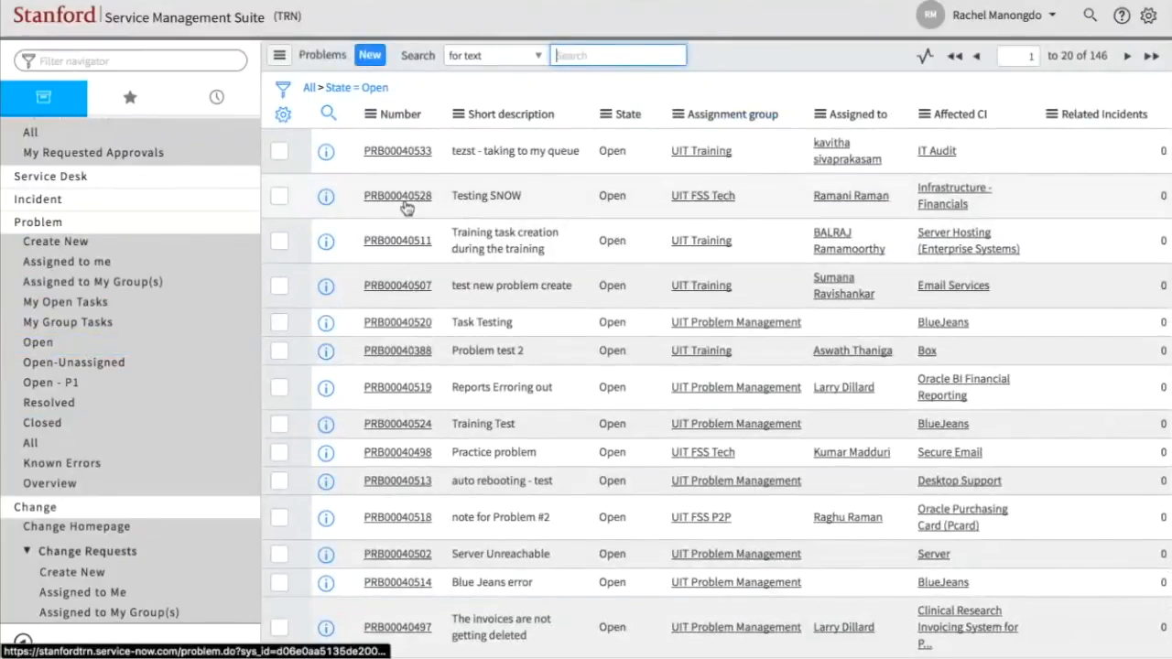
pyautogui.click(209, 260)
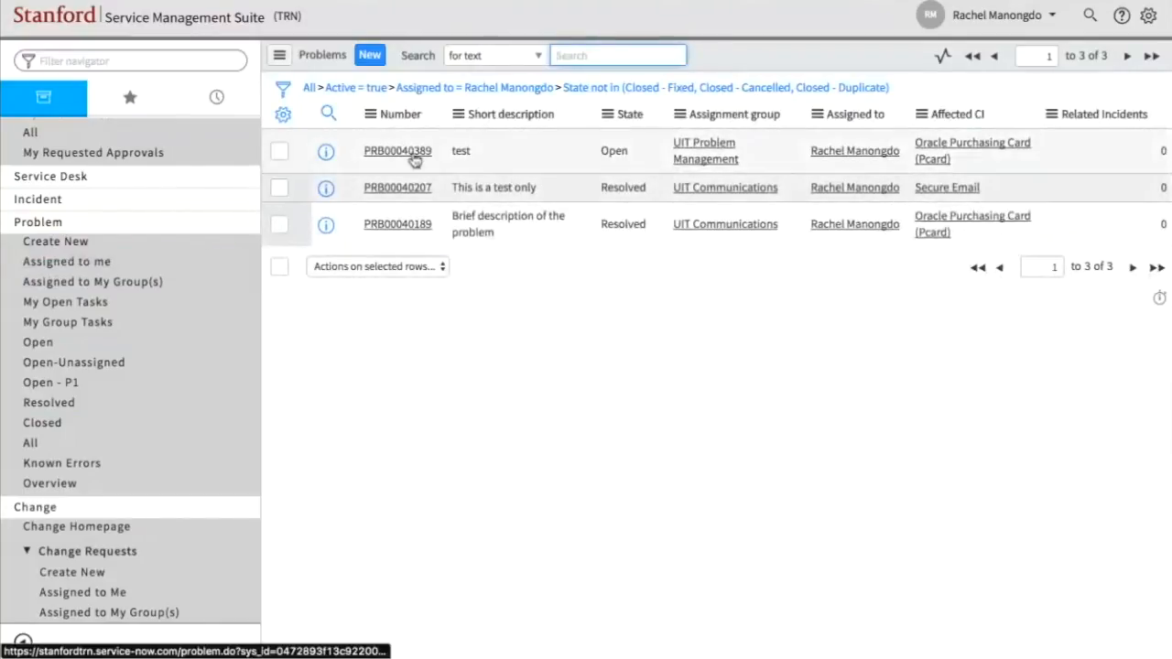
pyautogui.click(412, 154)
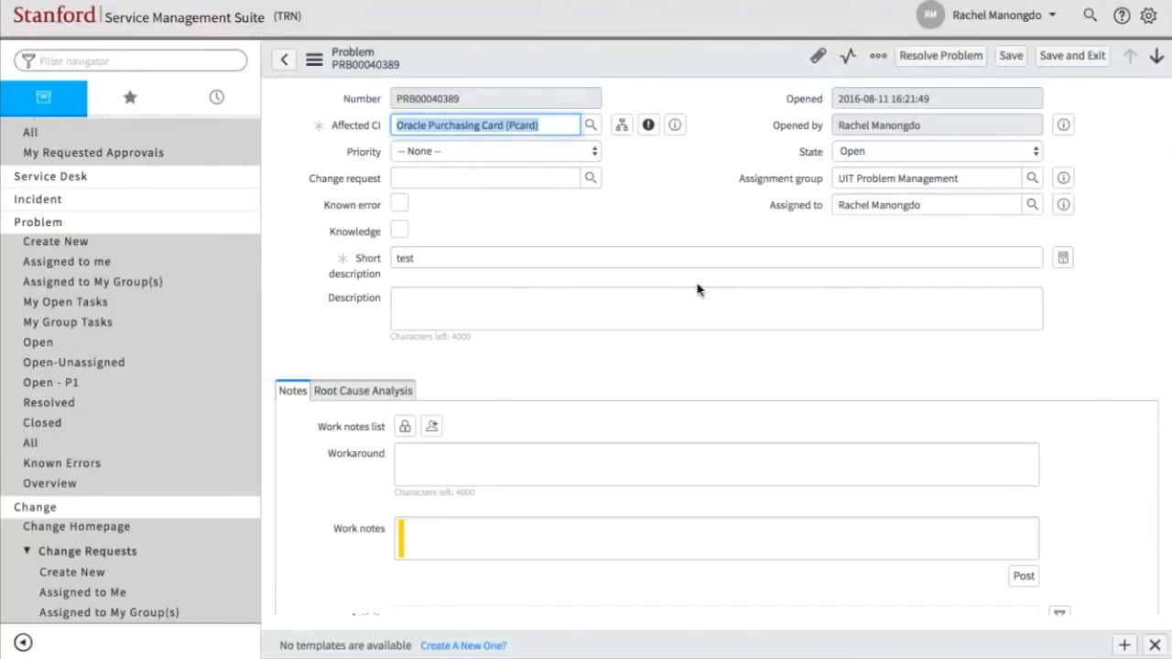
# - Create a change from the problem, view the new request's related problems, and return to the problem record
pyautogui.rightClick(637, 66)
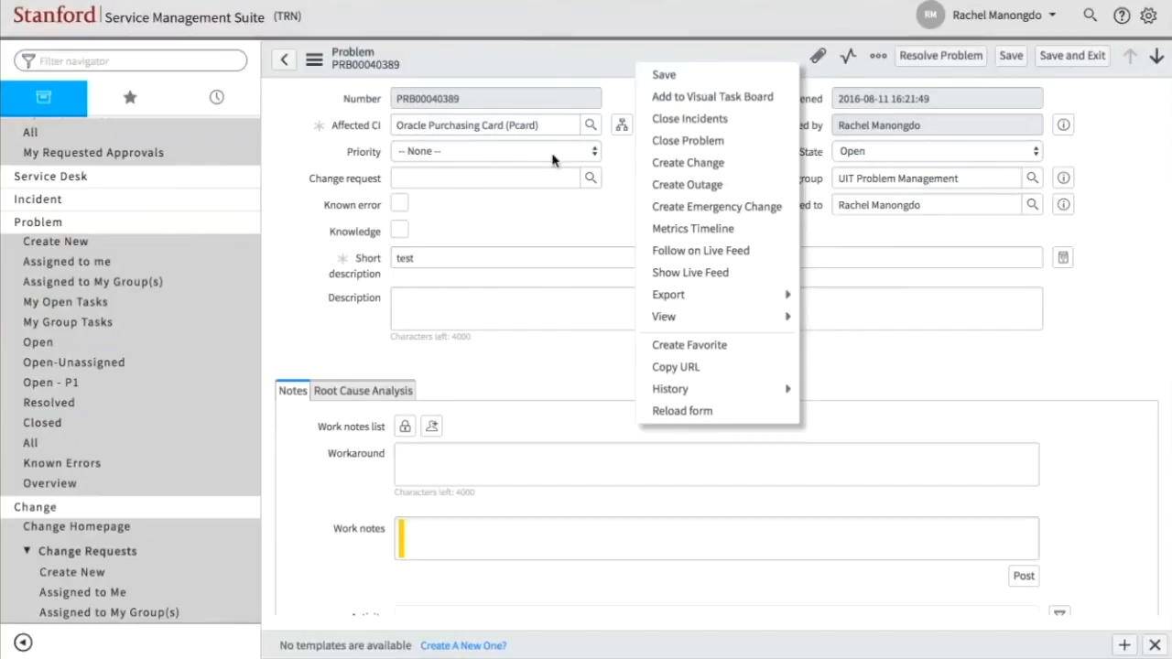
pyautogui.click(723, 163)
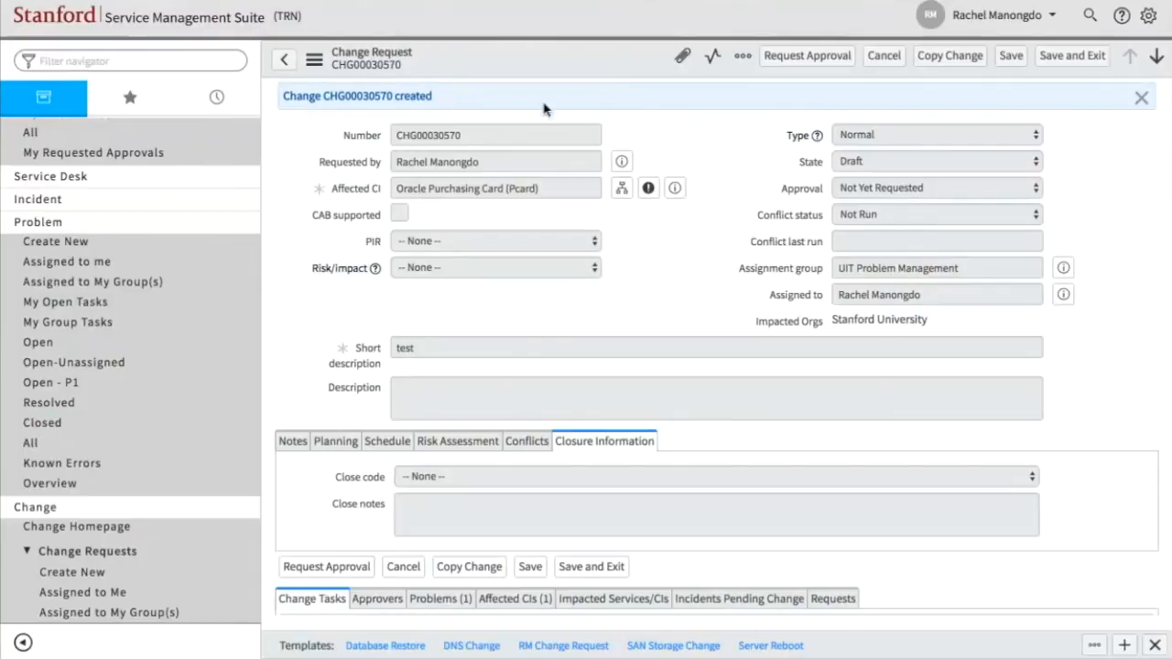
pyautogui.scroll(-5, 686, 230)
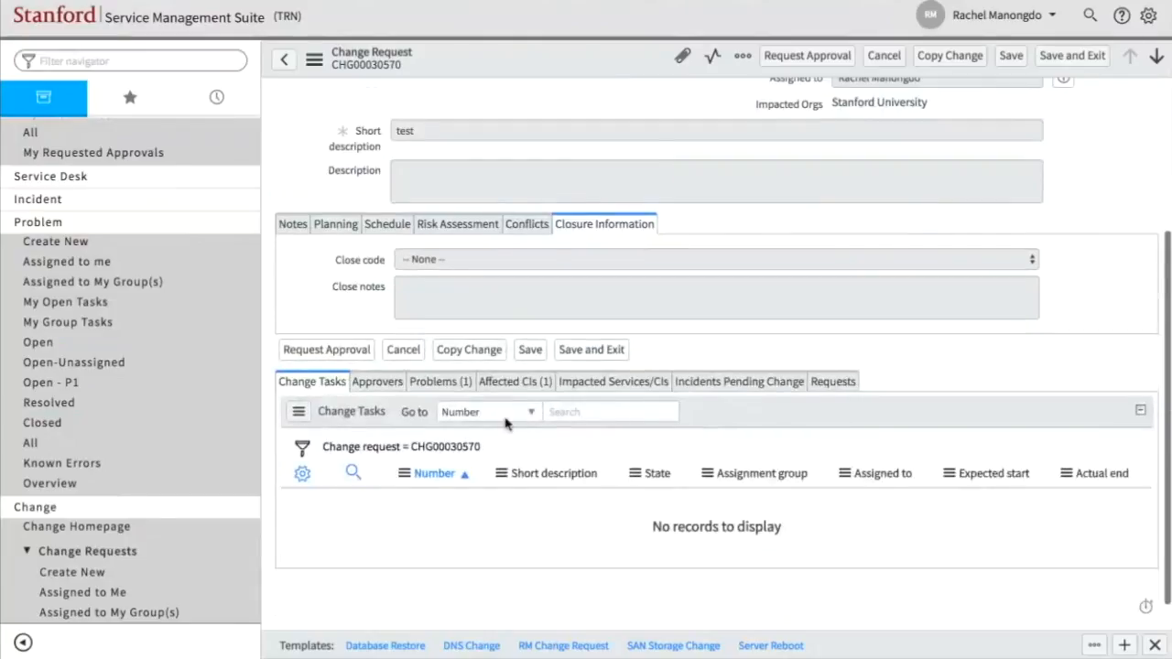
pyautogui.click(426, 383)
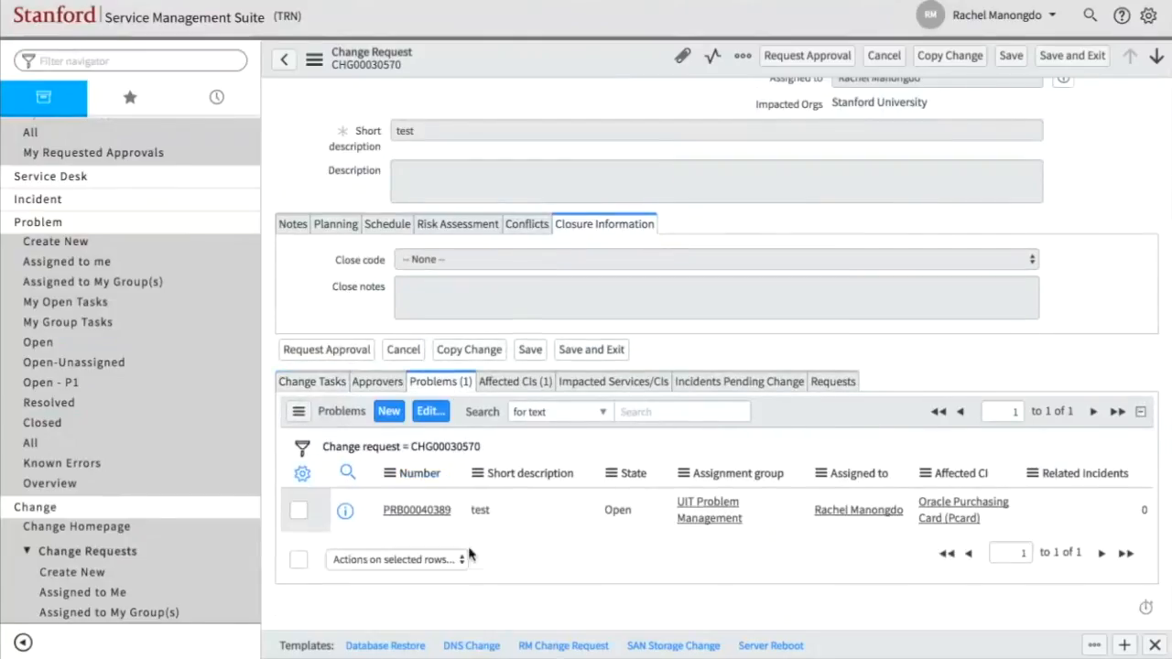
pyautogui.scroll(-1, 468, 554)
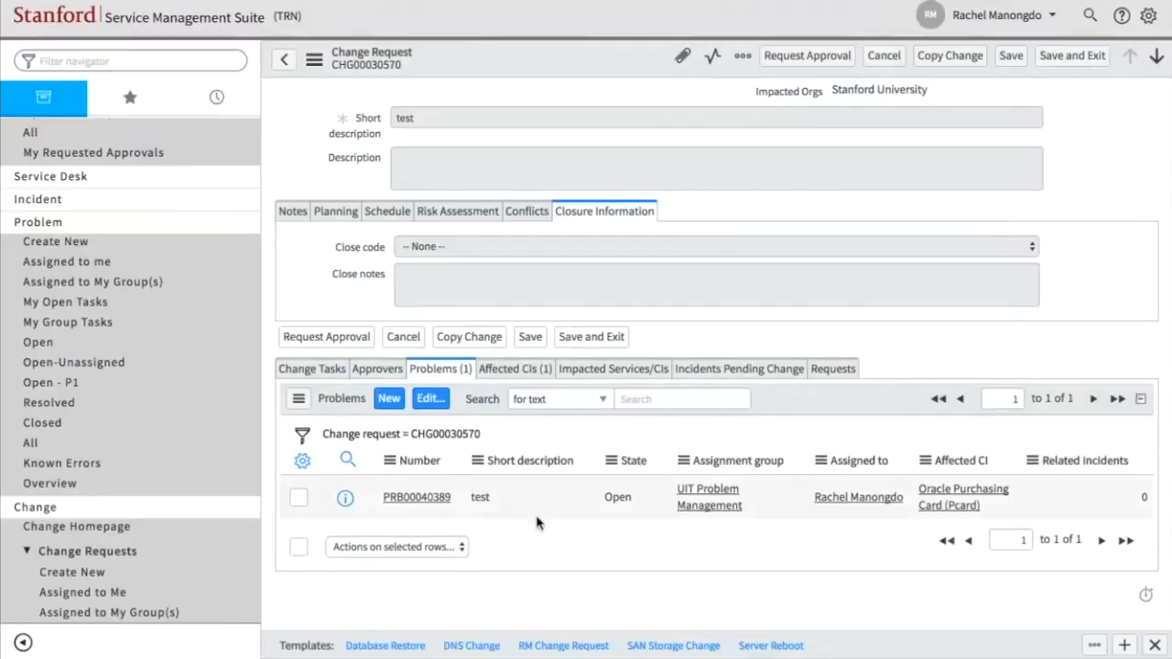
pyautogui.scroll(3, 537, 516)
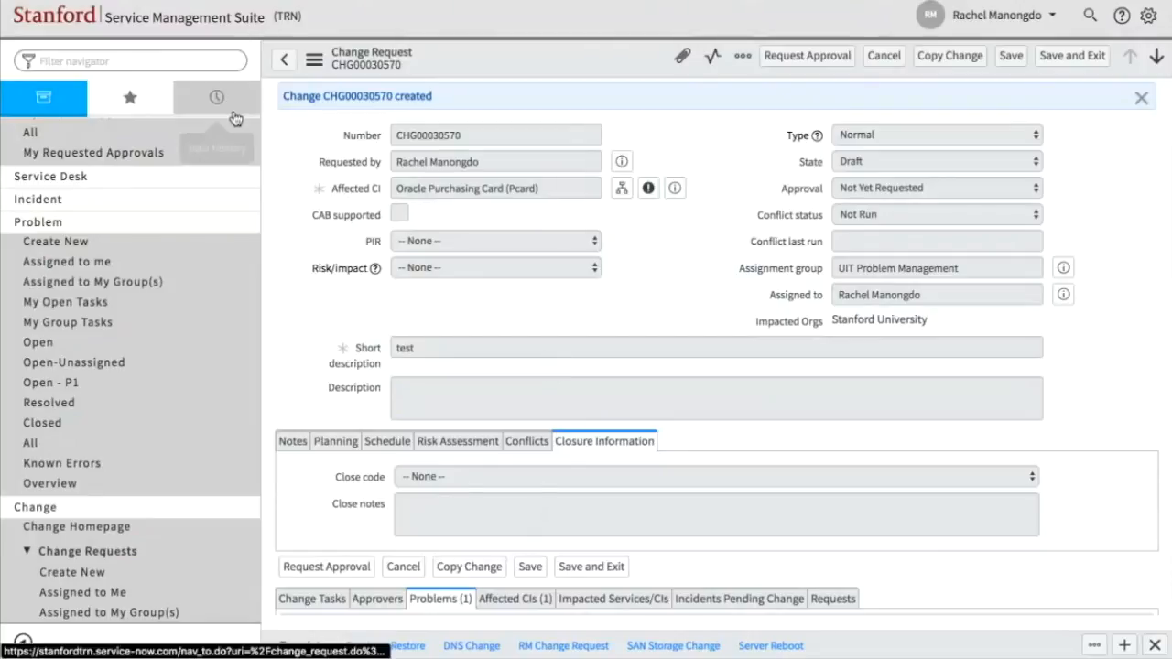
pyautogui.click(285, 63)
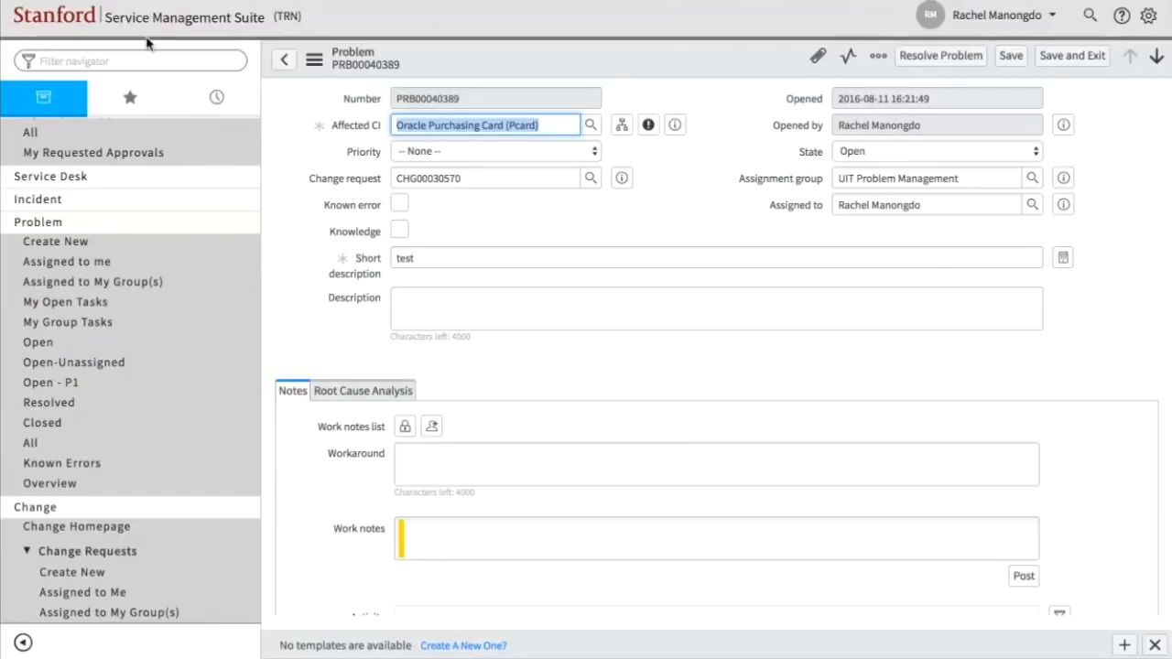
# - Find the self-service Delegate form with the filter "dele", view its options and leave it without saving
pyautogui.click(109, 57)
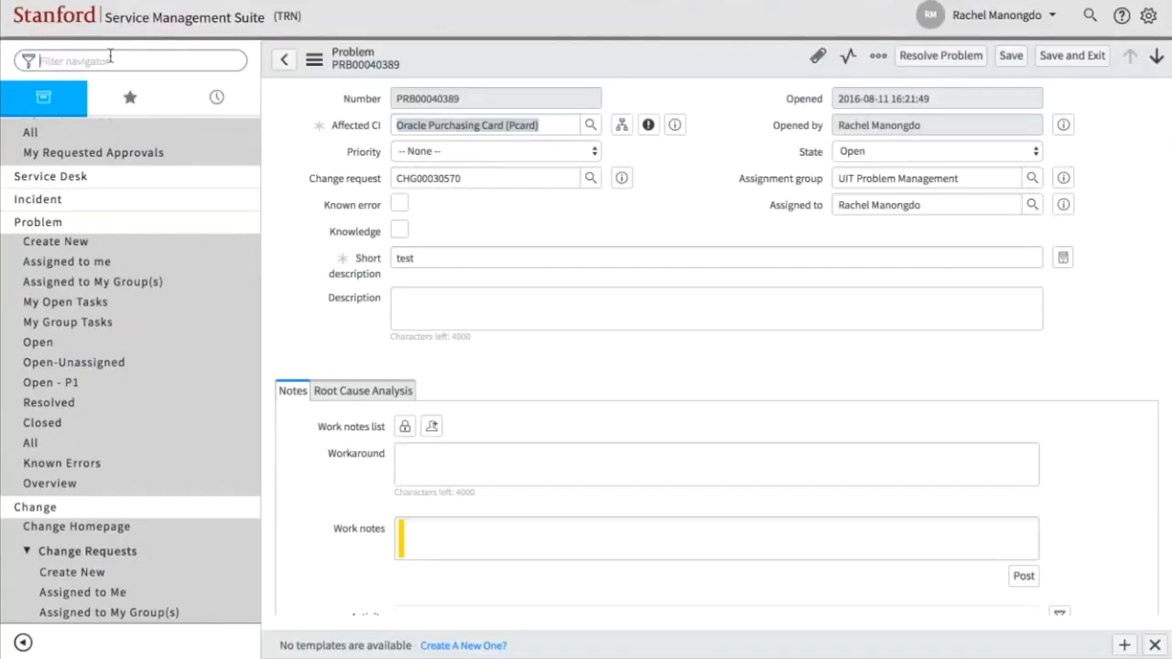
pyautogui.write('dele')
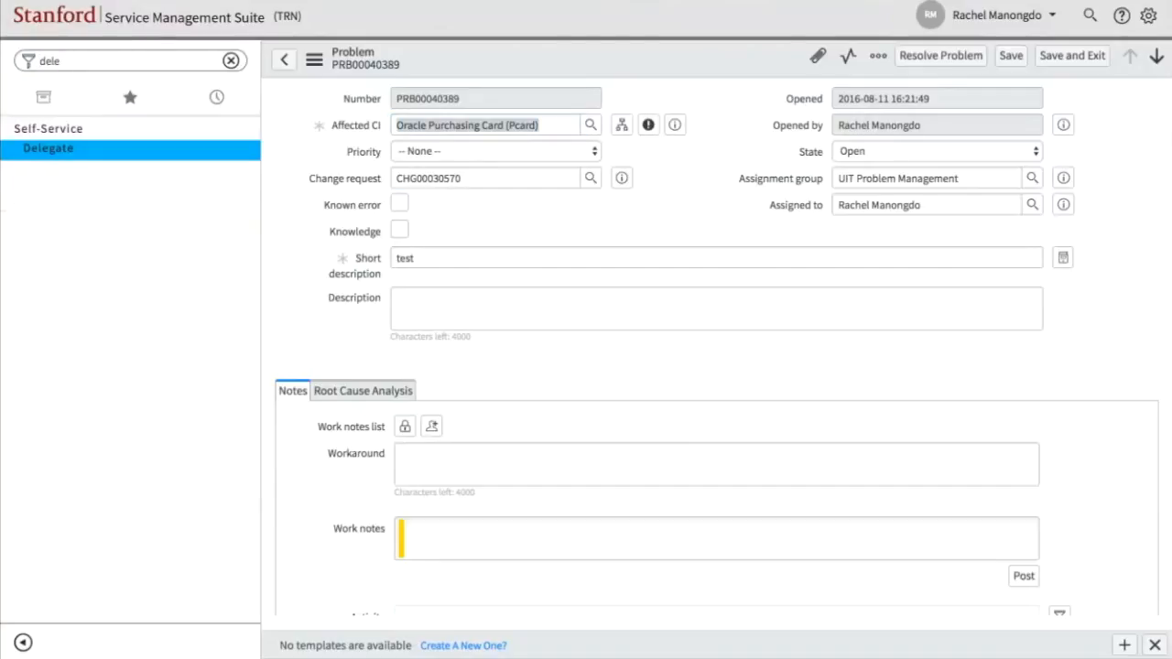
pyautogui.click(48, 152)
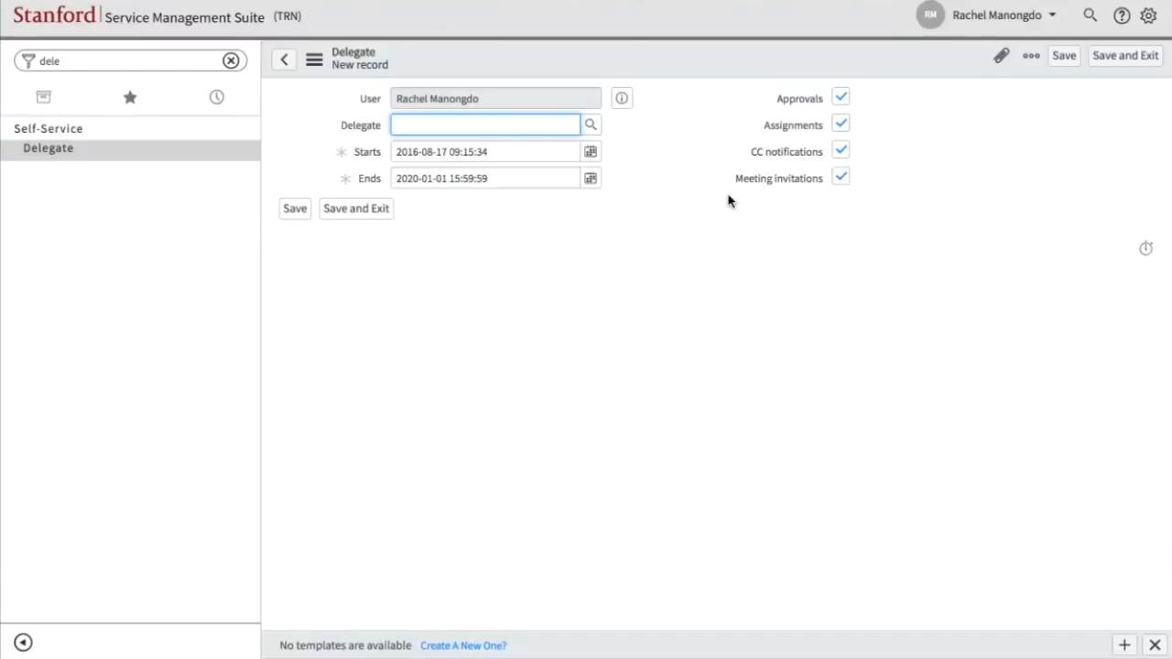
pyautogui.click(290, 69)
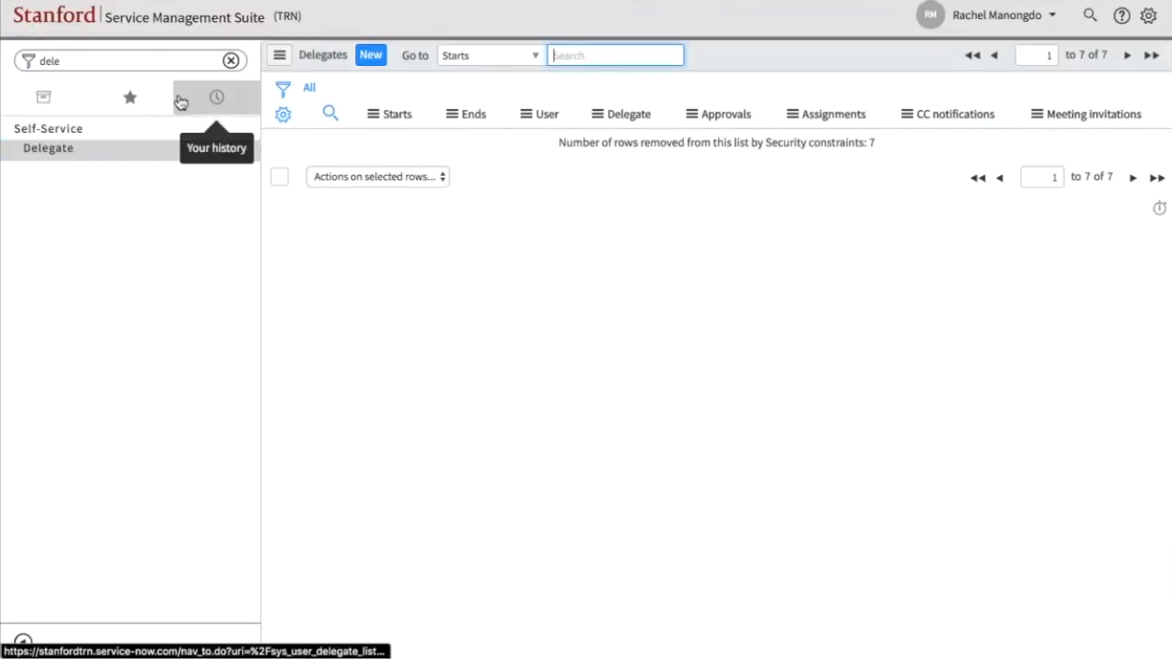
# - Restore the full navigator list and start a new change request of the Emergency type
pyautogui.click(65, 99)
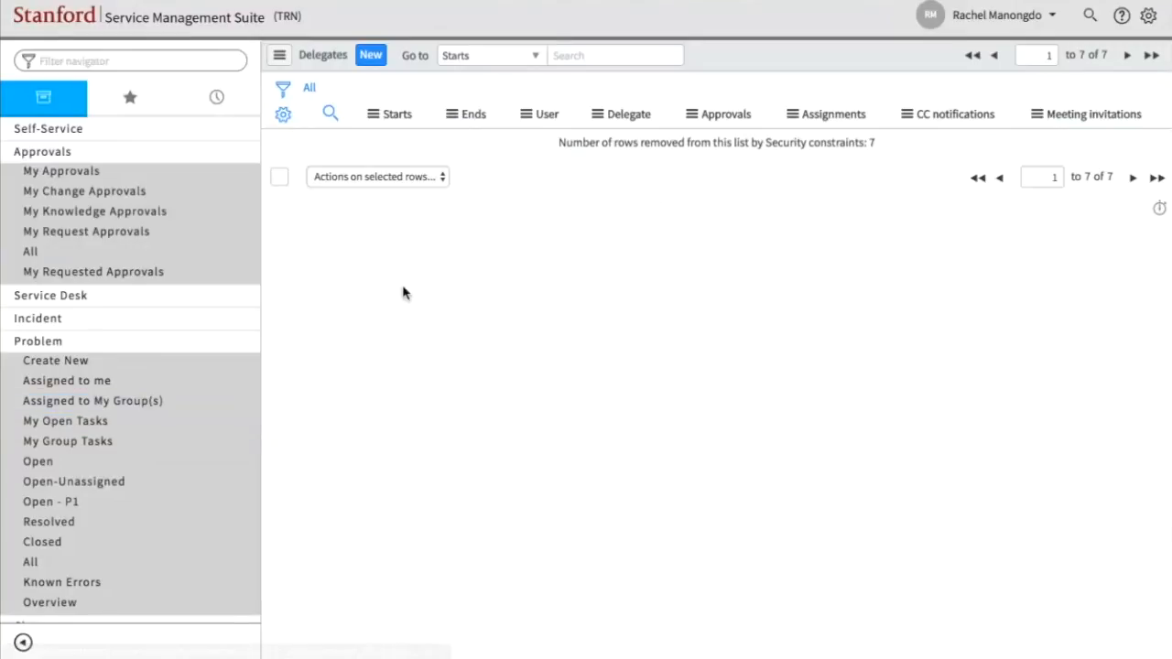
pyautogui.scroll(-6, 115, 447)
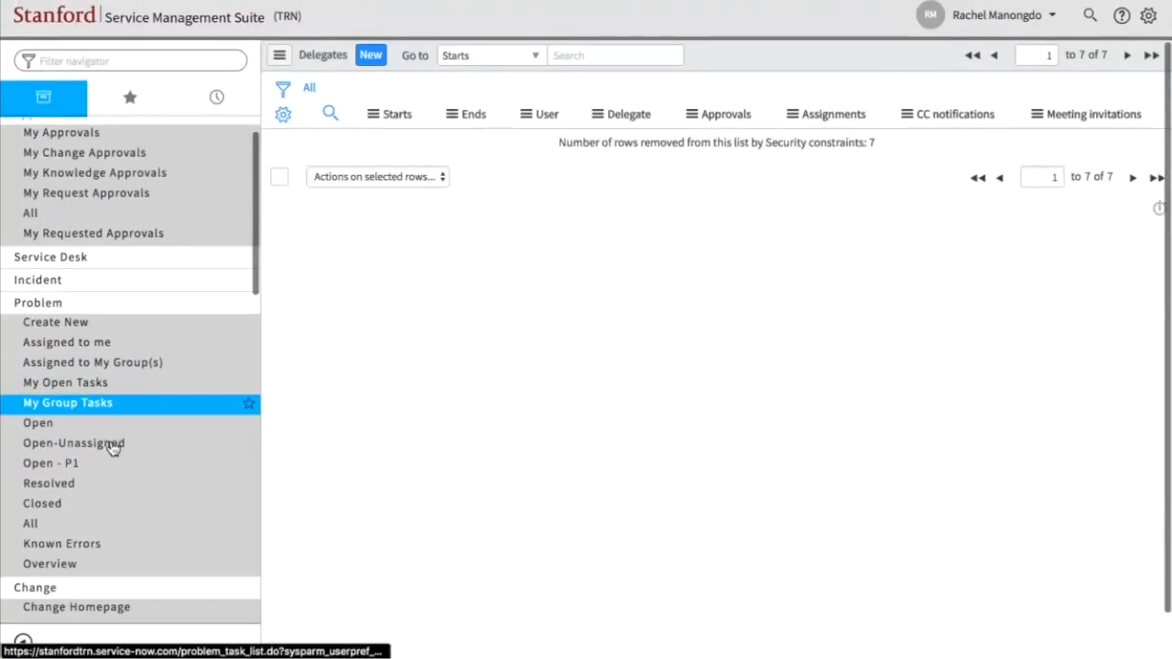
pyautogui.scroll(-2, 111, 446)
pyautogui.scroll(4, 112, 448)
pyautogui.scroll(-2, 112, 447)
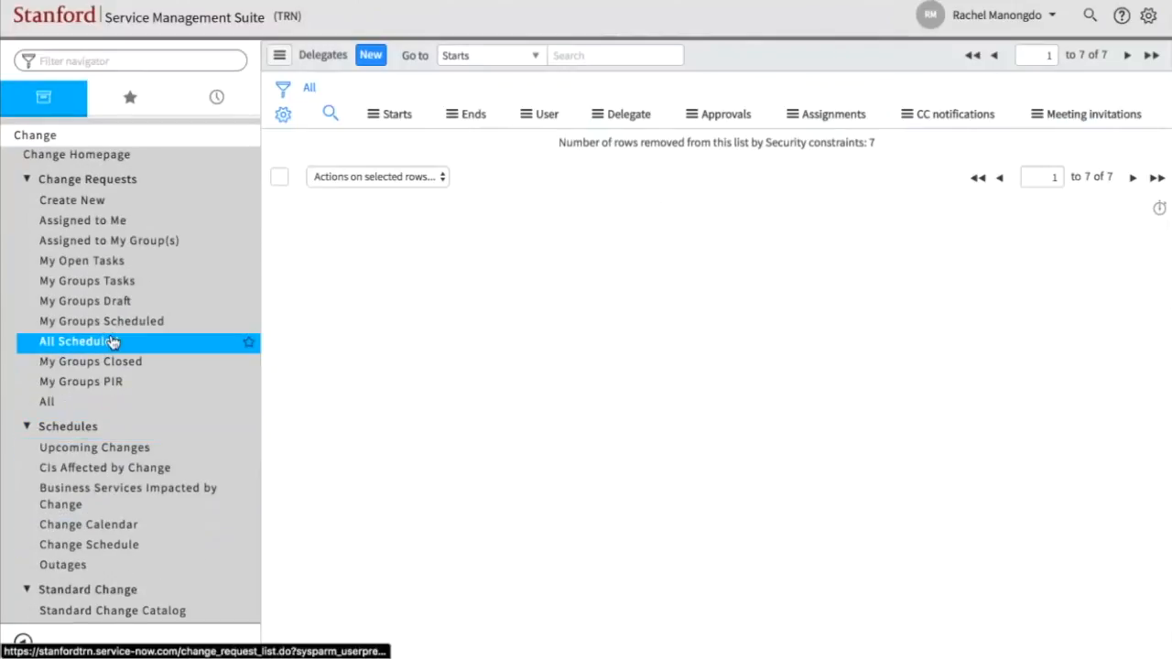
pyautogui.click(109, 203)
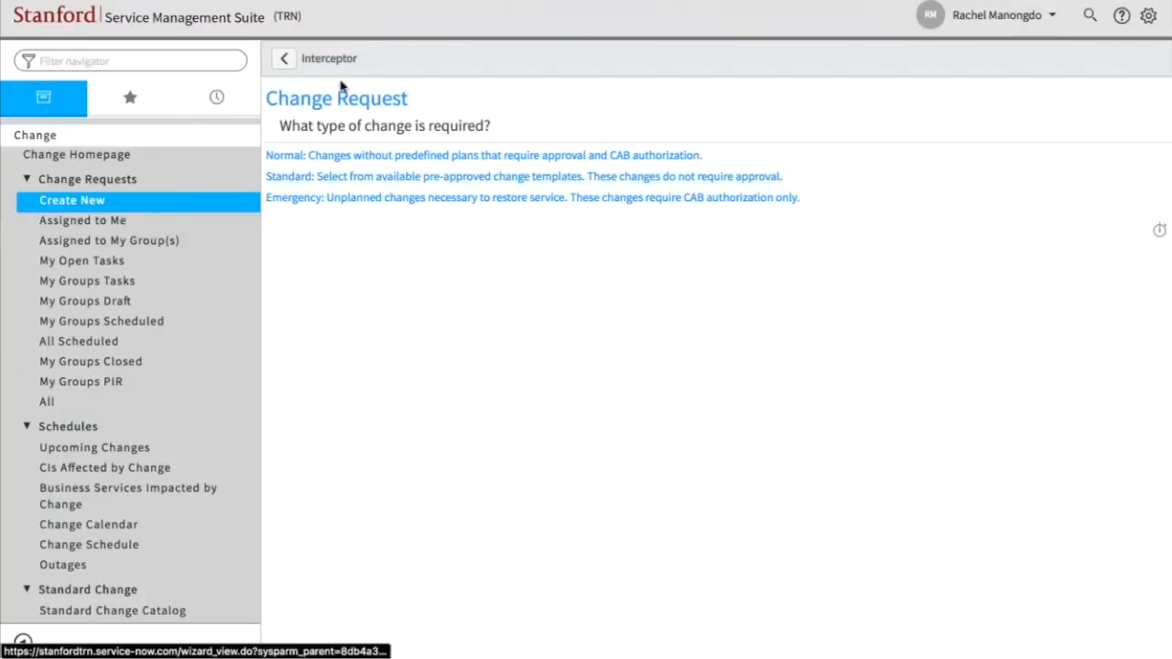
pyautogui.click(346, 208)
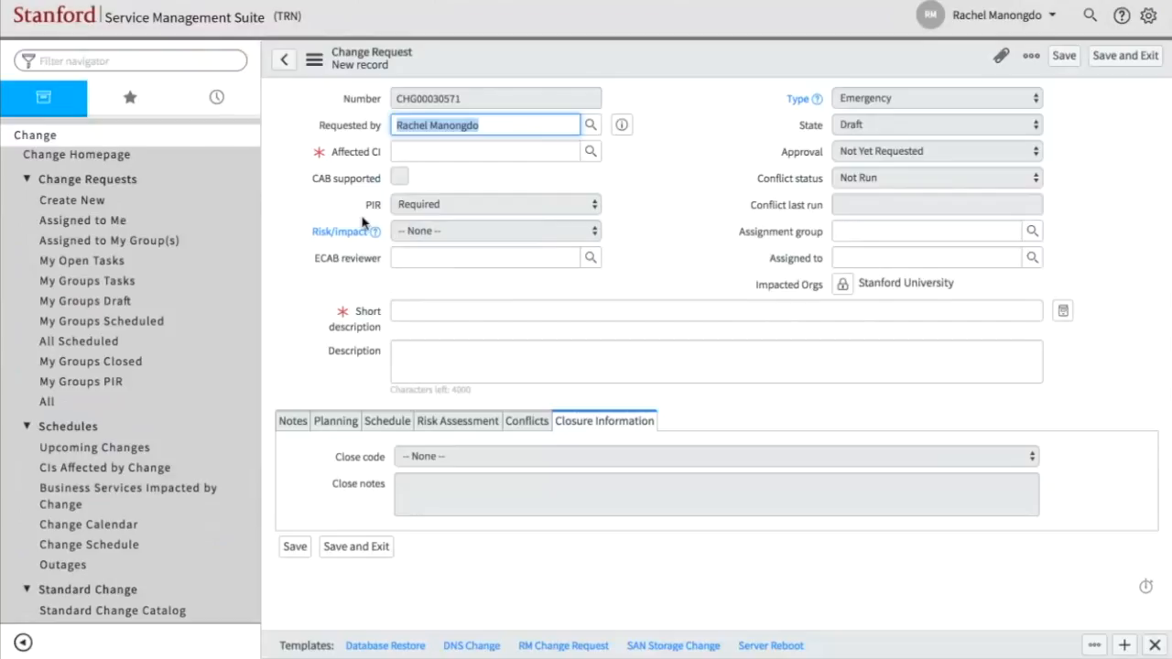
# - View the recent selections for the ECAB reviewer without choosing one
pyautogui.moveTo(373, 205)
pyautogui.click(403, 257)
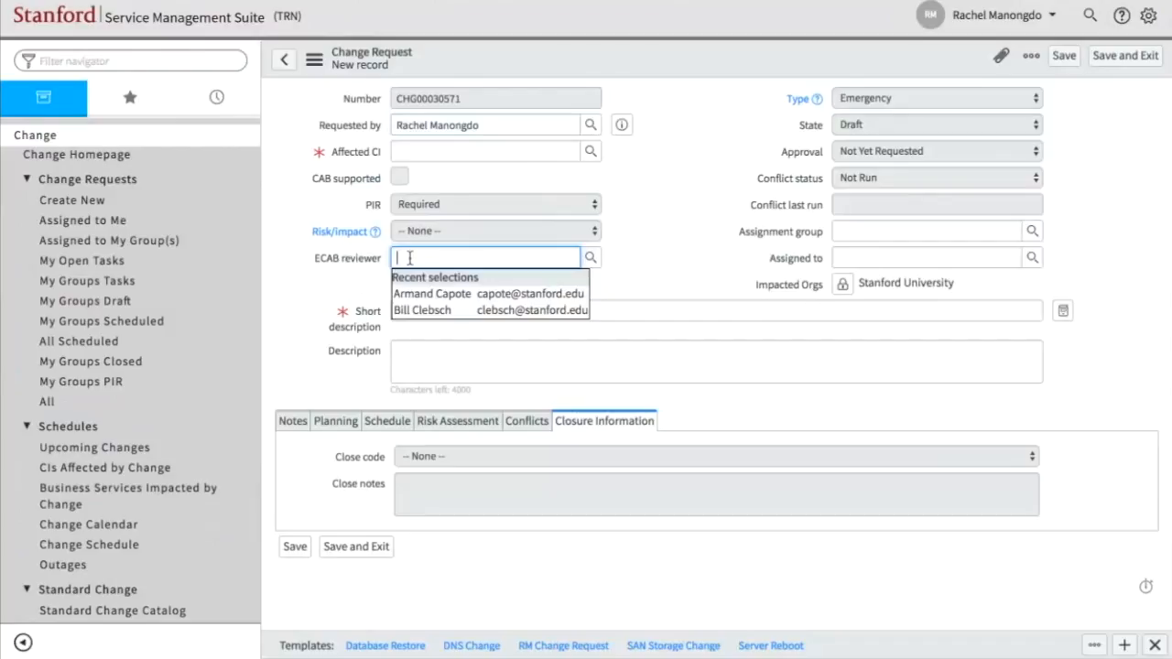
pyautogui.click(345, 276)
pyautogui.click(417, 257)
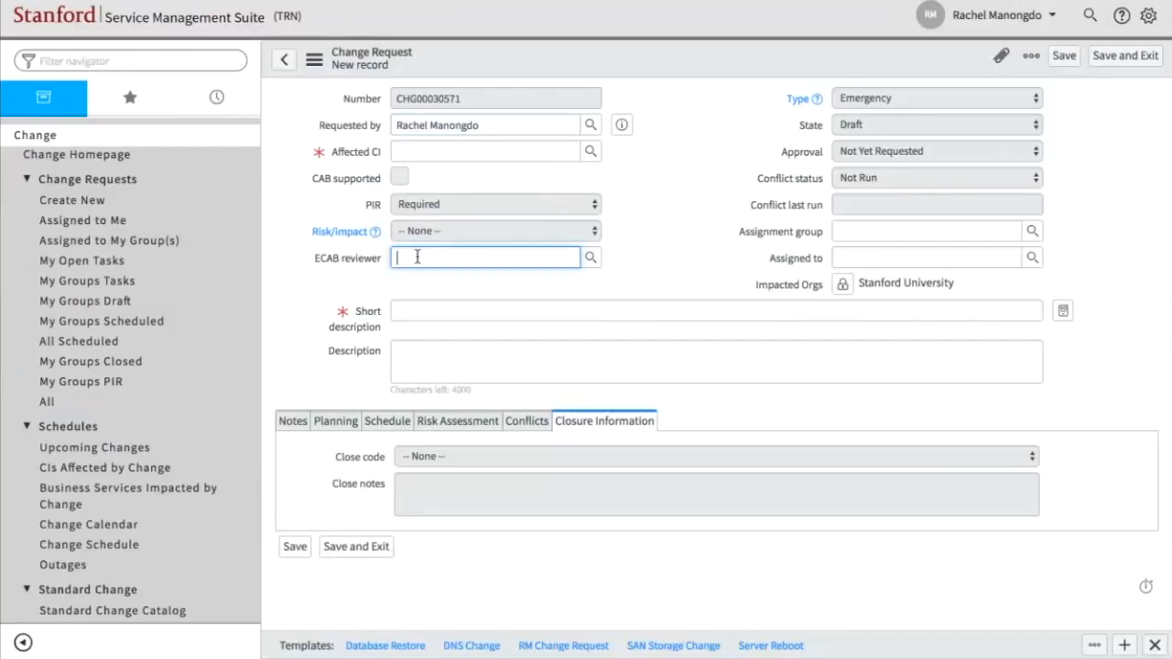
pyautogui.click(305, 287)
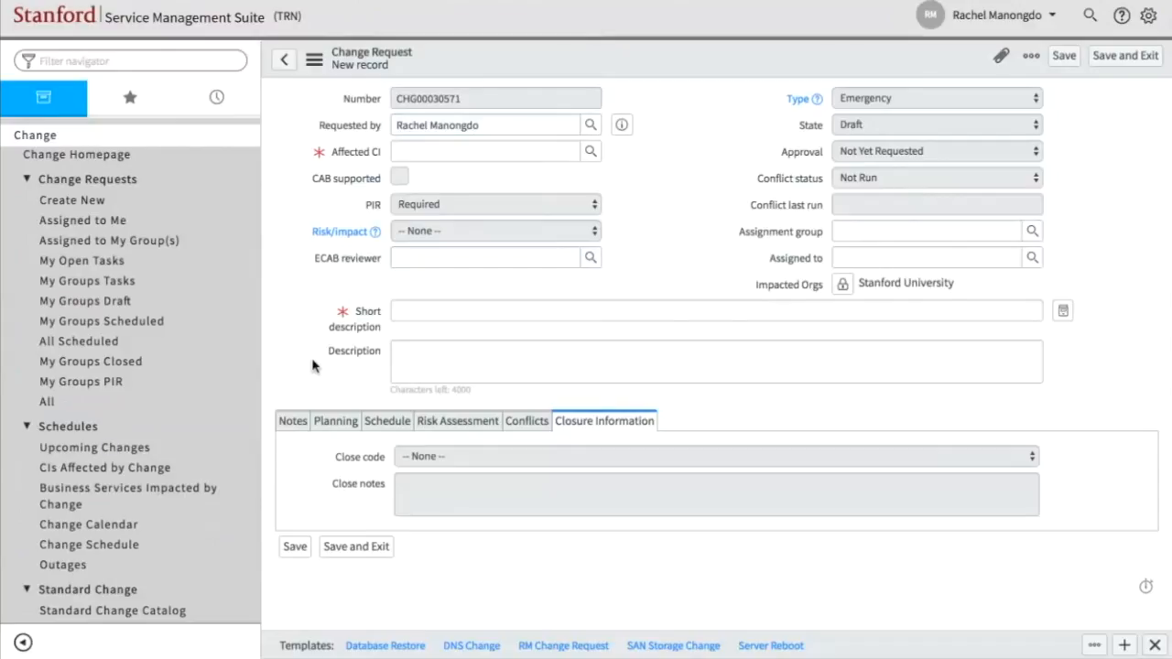
pyautogui.scroll(-5, 135, 469)
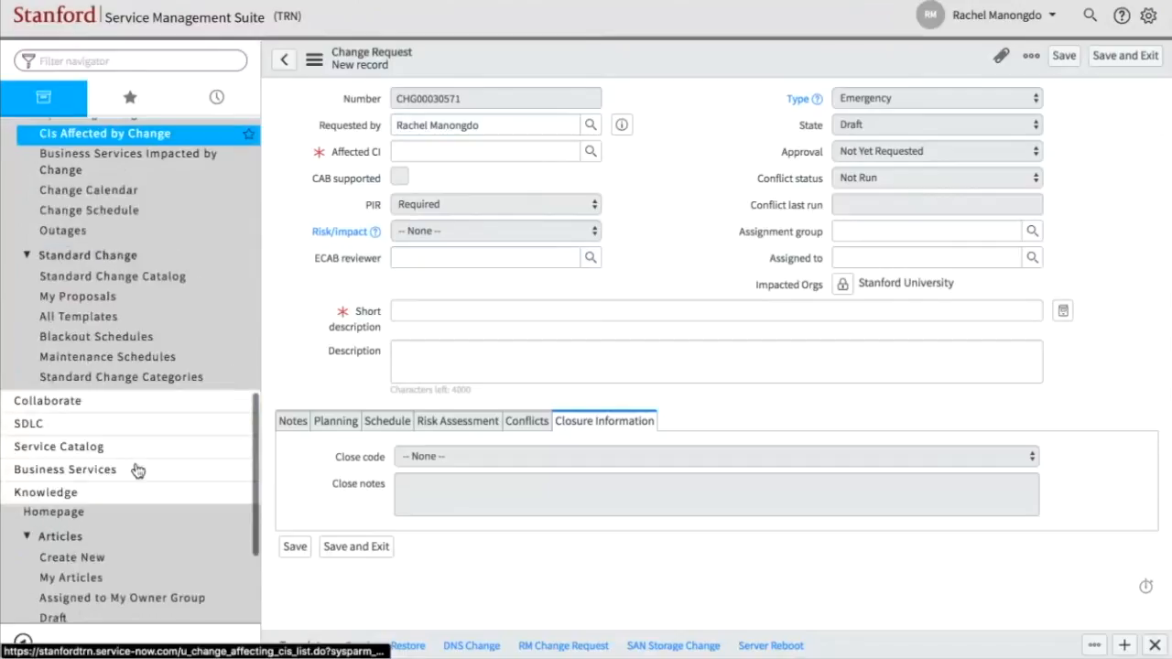
pyautogui.scroll(1, 142, 188)
pyautogui.scroll(3, 136, 185)
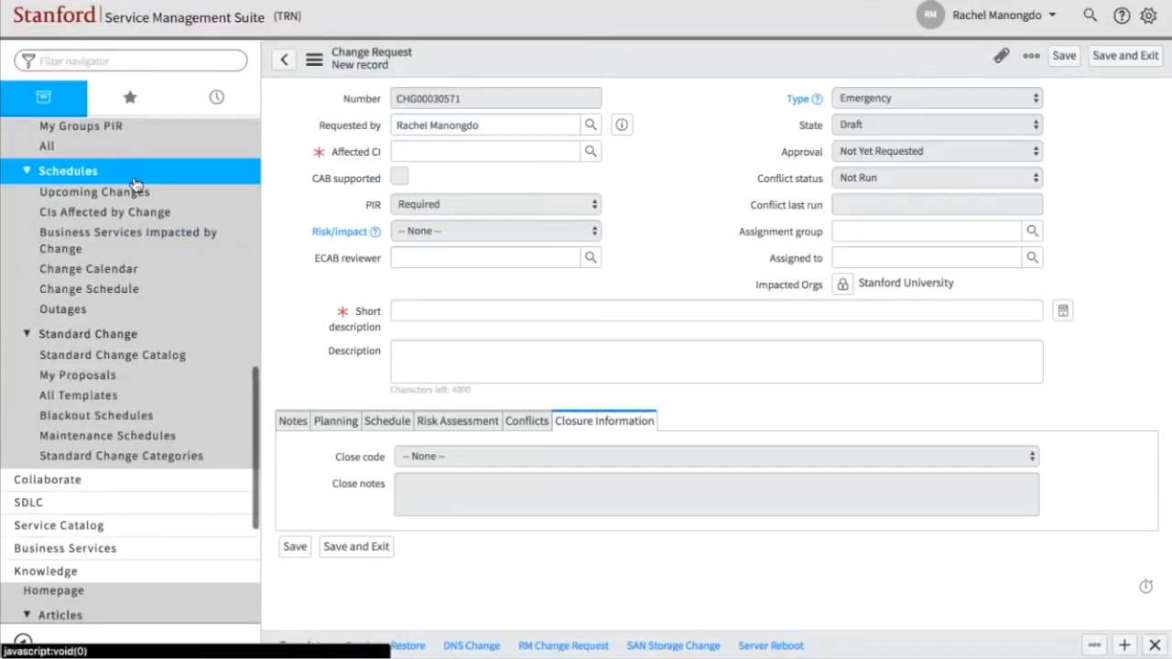
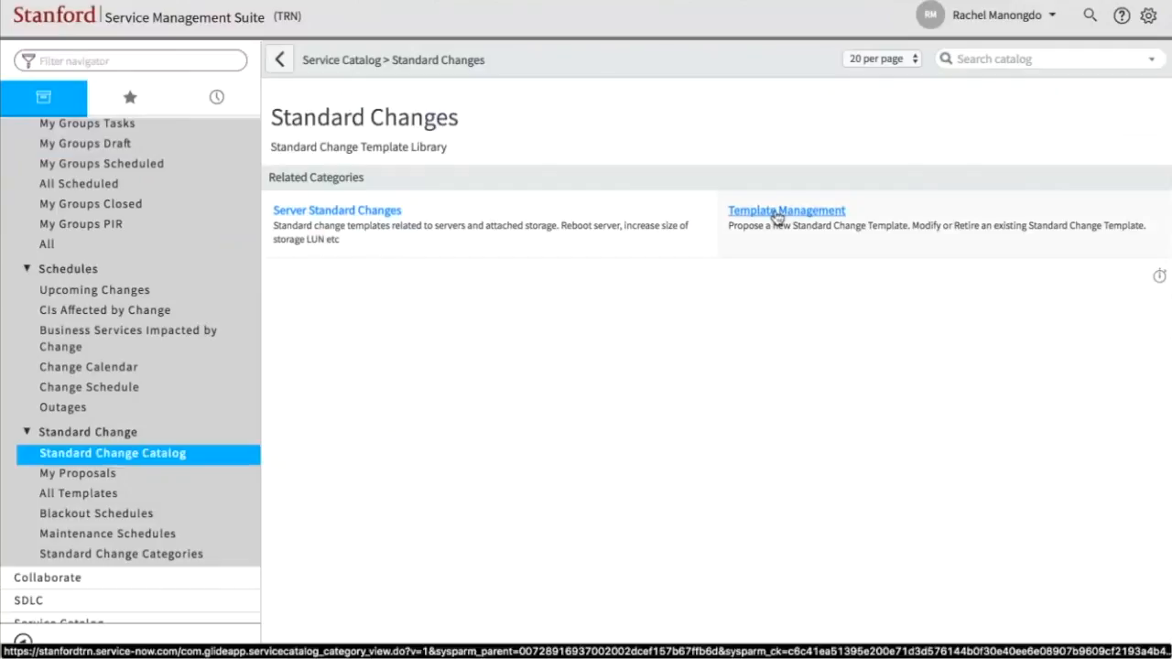
# - Open the Propose a new Standard Change Template form from the Template Management category
pyautogui.click(776, 216)
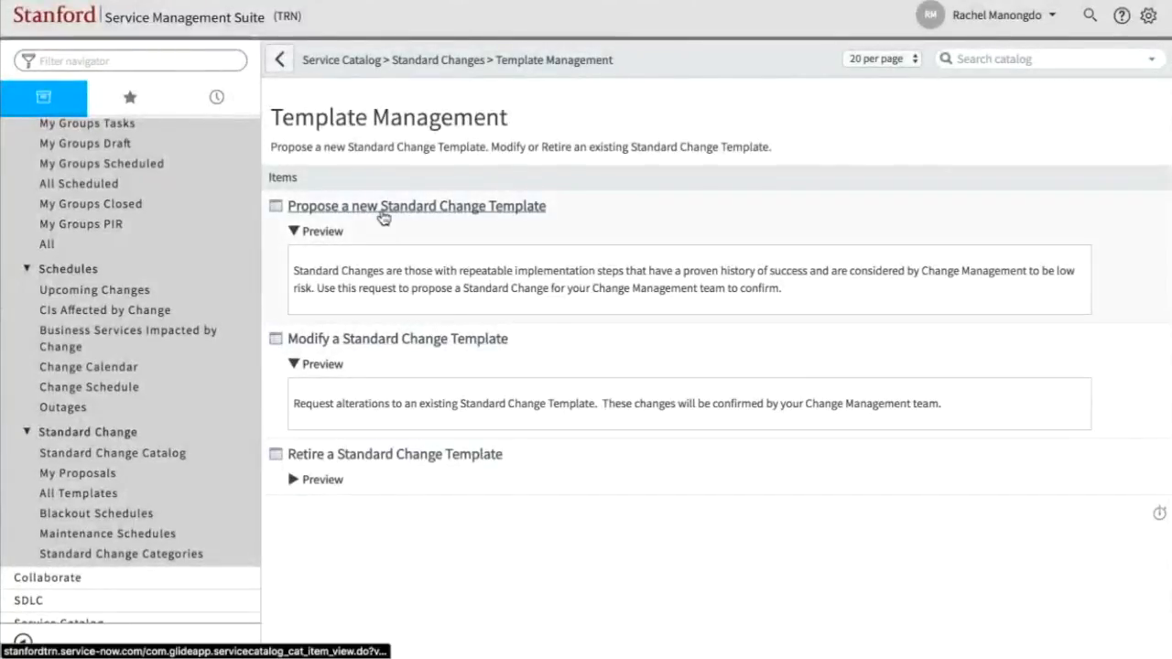
pyautogui.click(383, 207)
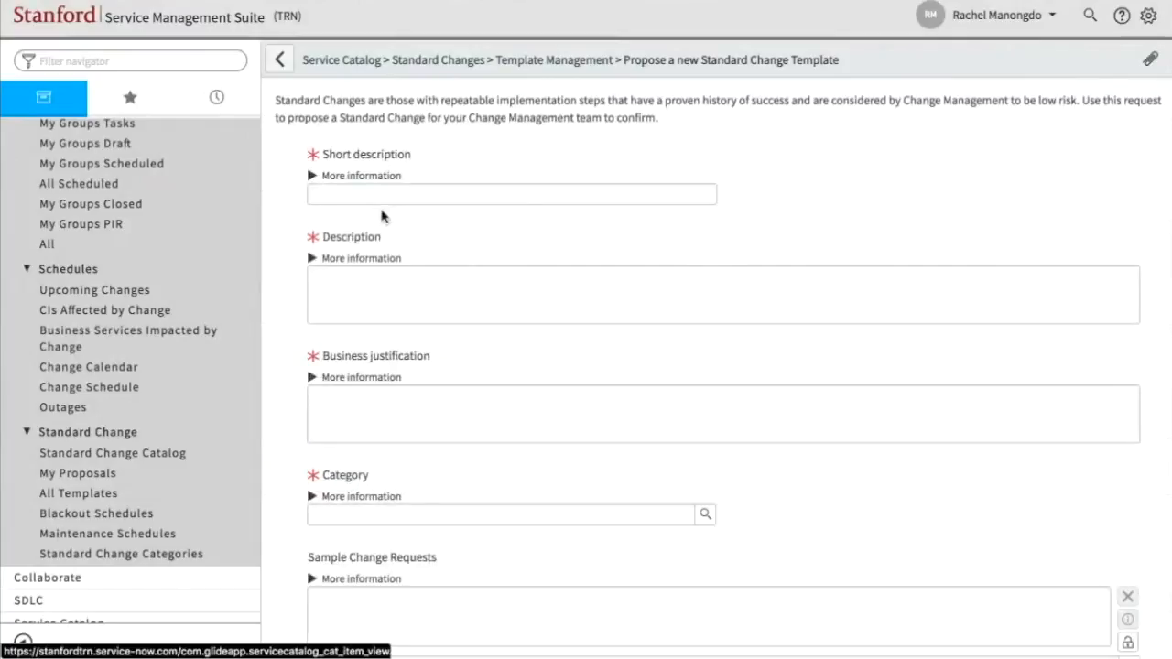
pyautogui.scroll(-2, 589, 440)
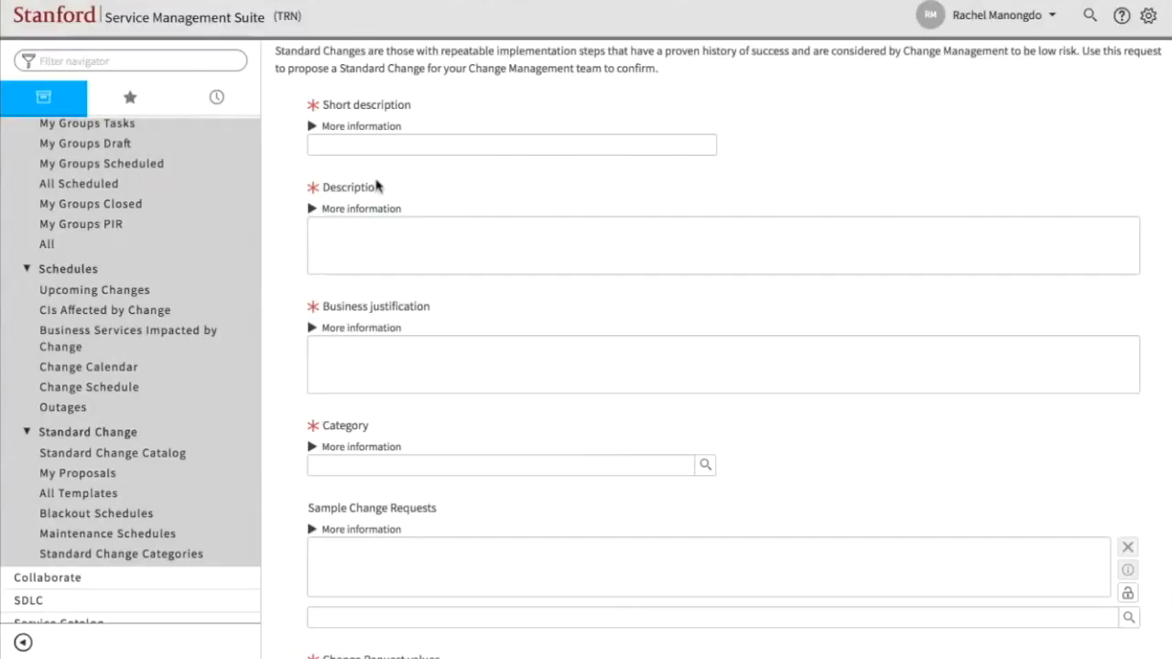
# - Read the help notes for the short description, description and business justification, and review the proposal's Change Request values
pyautogui.click(321, 141)
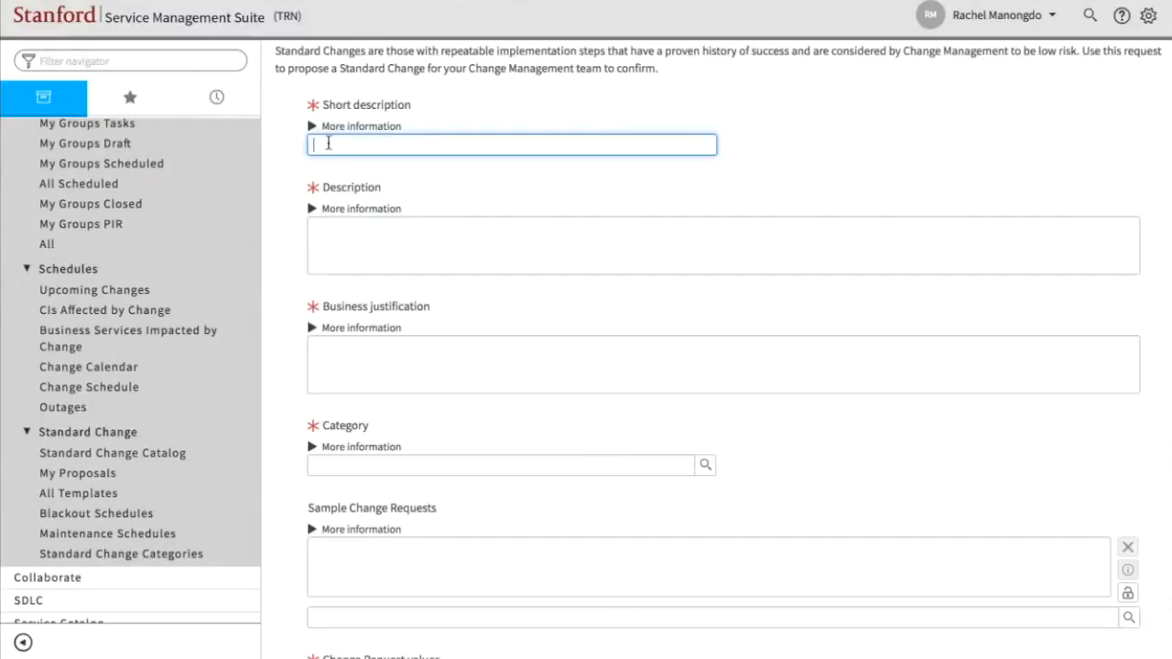
pyautogui.click(332, 243)
pyautogui.click(311, 129)
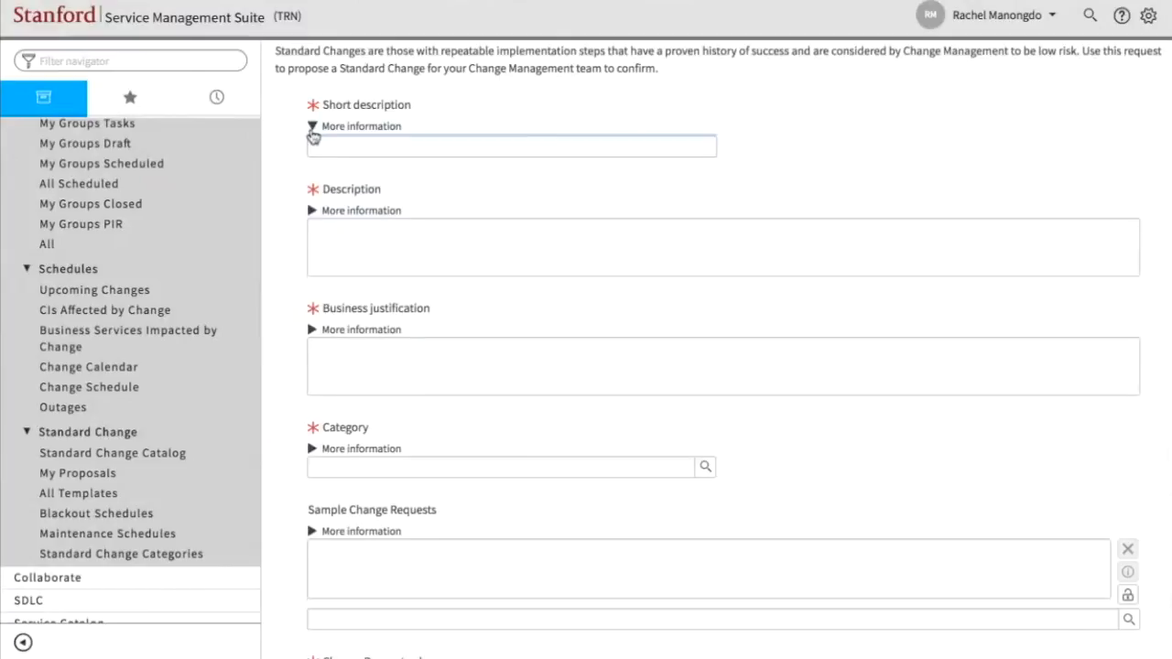
pyautogui.click(311, 235)
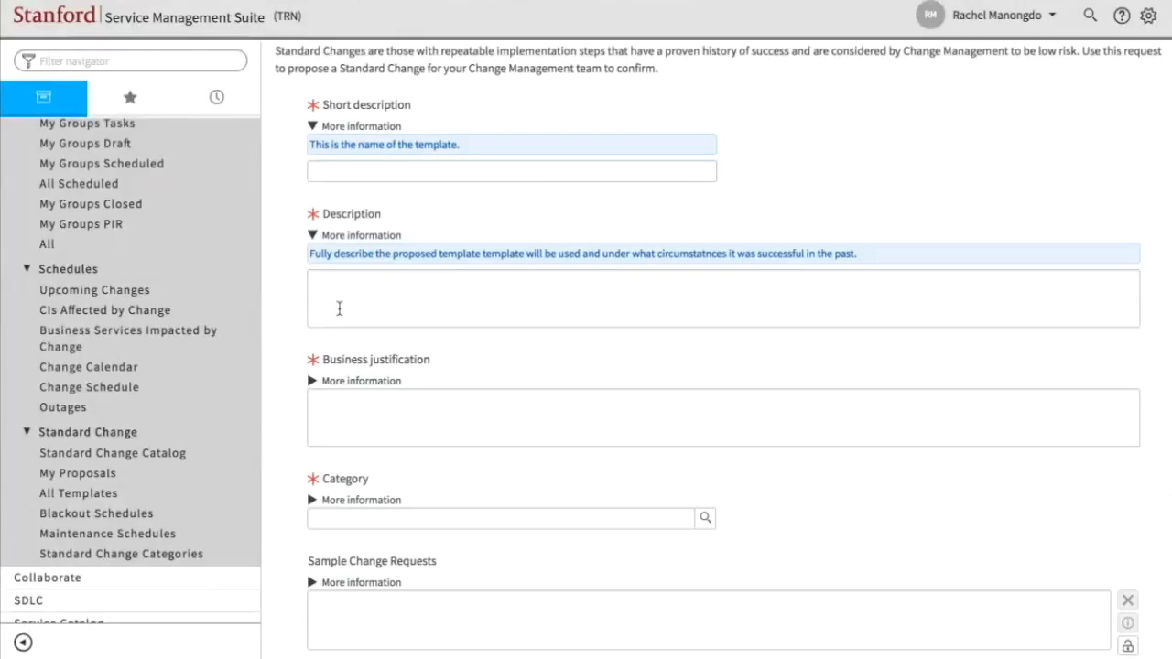
pyautogui.scroll(-1, 339, 309)
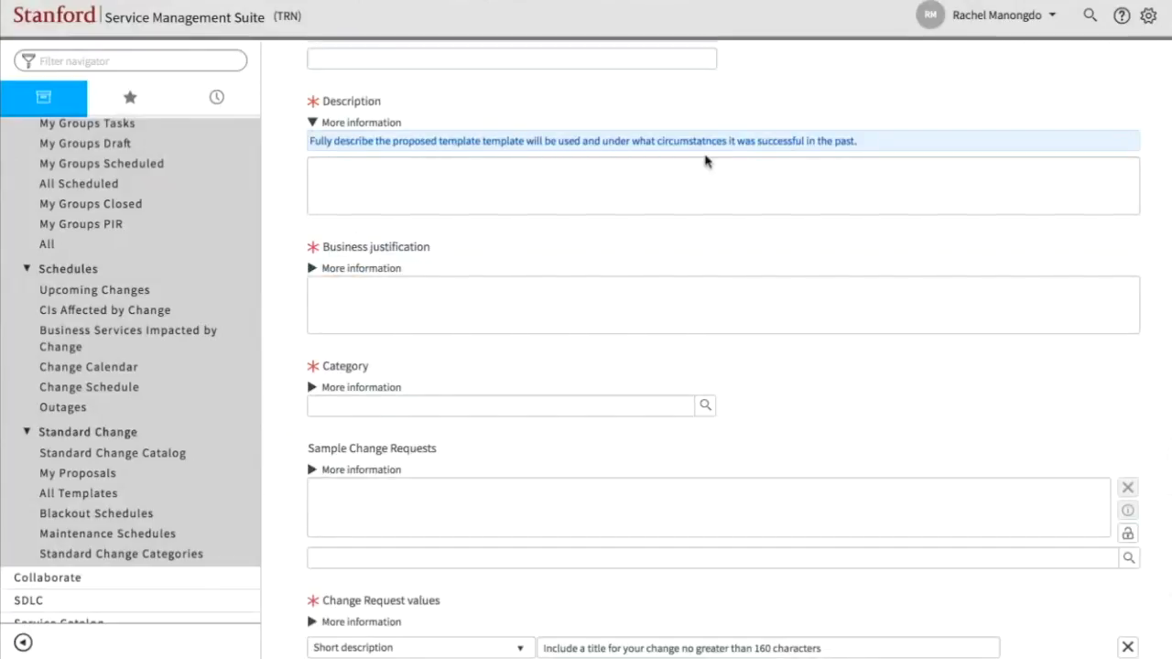
pyautogui.click(314, 125)
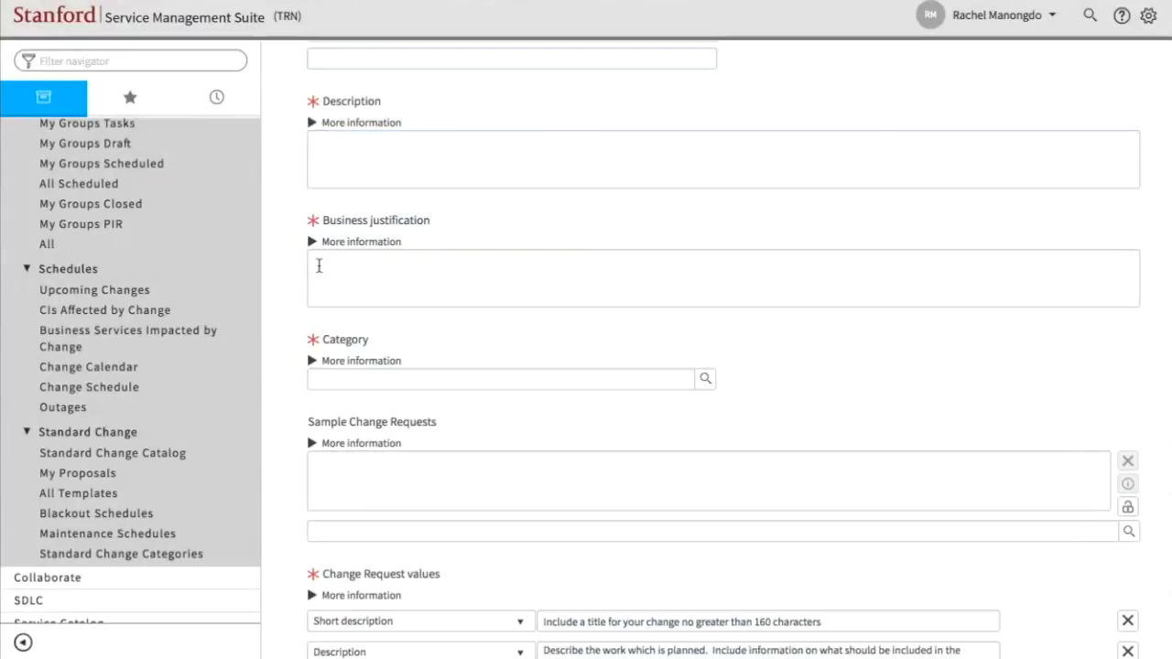
pyautogui.click(312, 243)
pyautogui.scroll(-5, 347, 440)
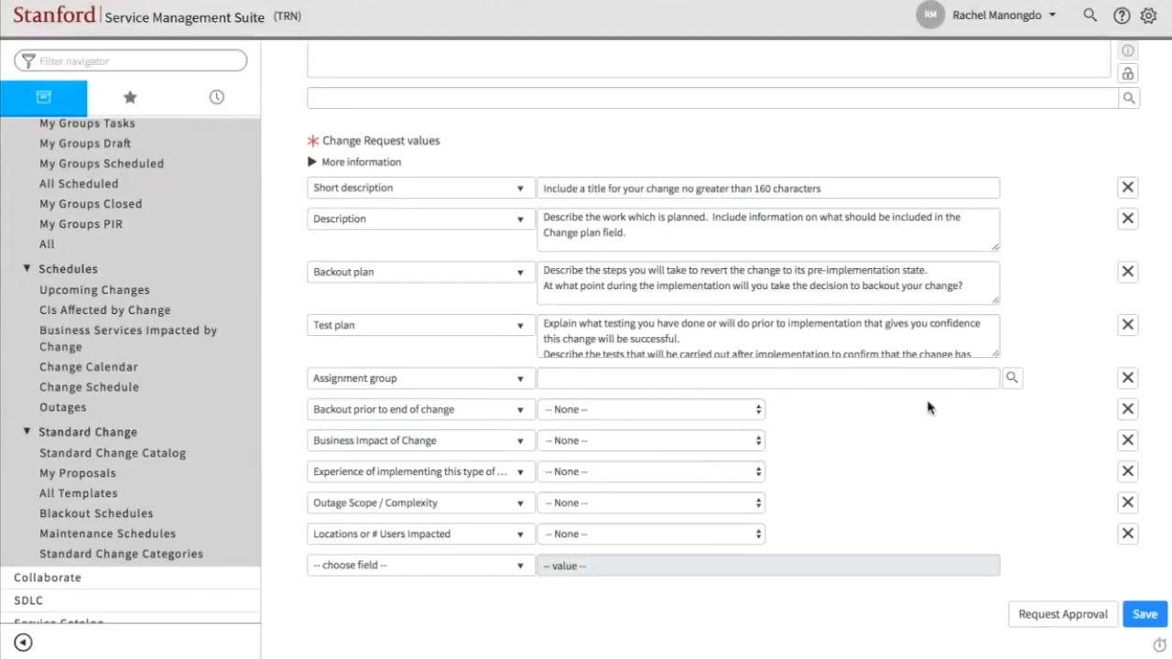
pyautogui.scroll(10, 464, 209)
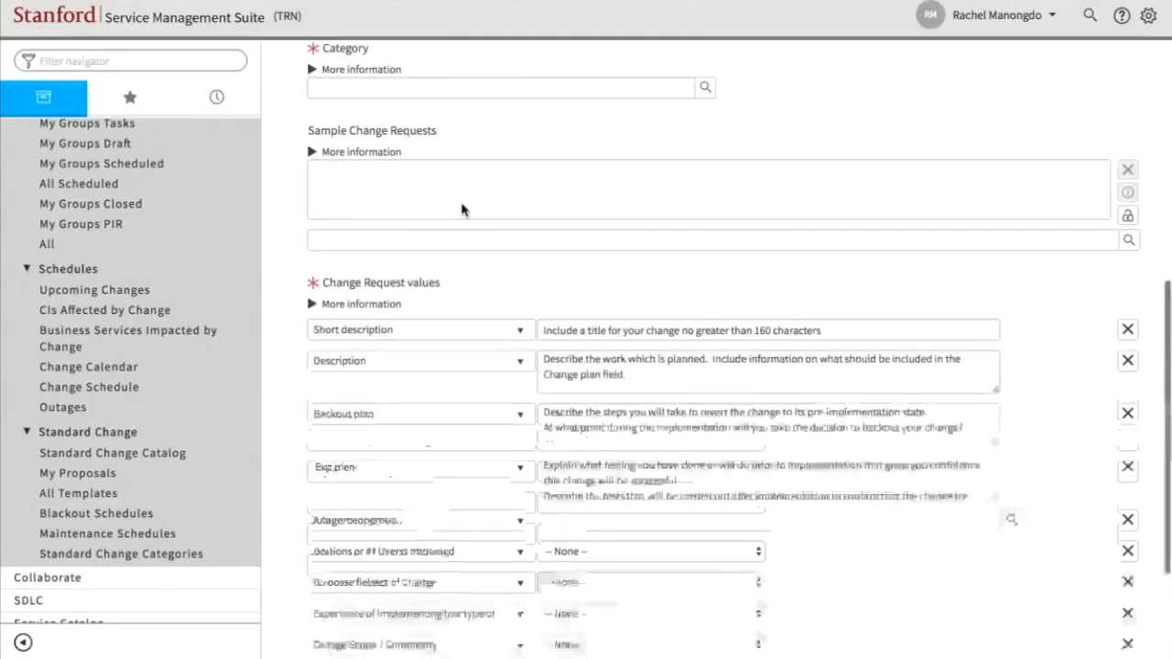
pyautogui.scroll(1, 464, 210)
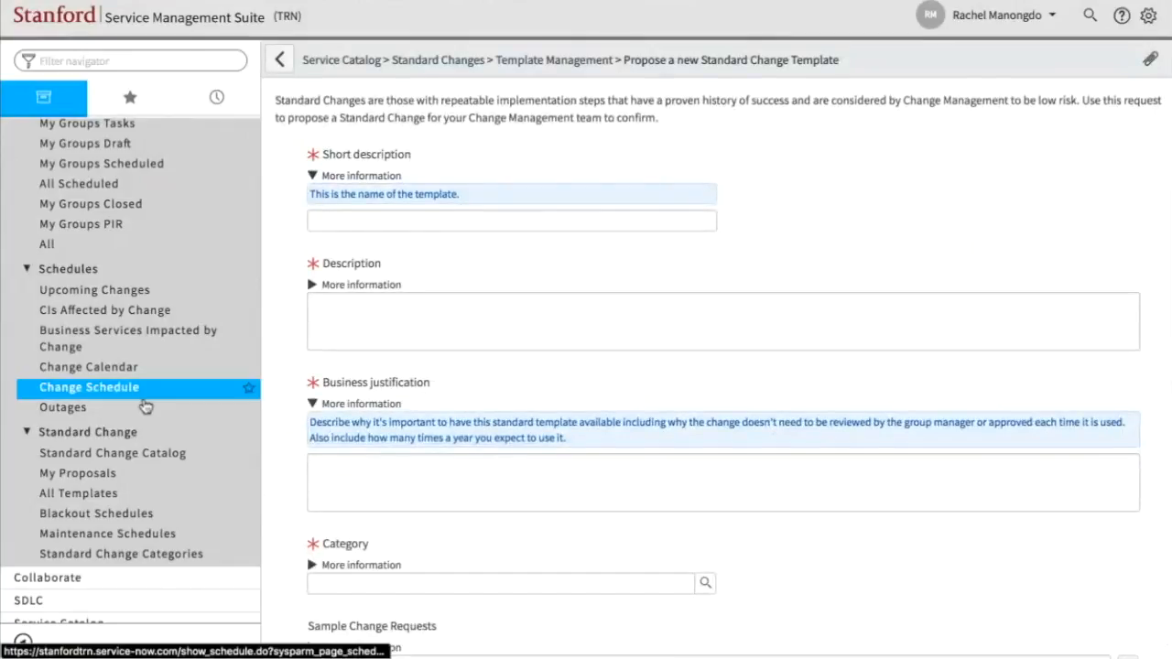
# - Start a standard change request from the "q" template under Server Standard Changes in the Standard Change Catalog
pyautogui.click(119, 464)
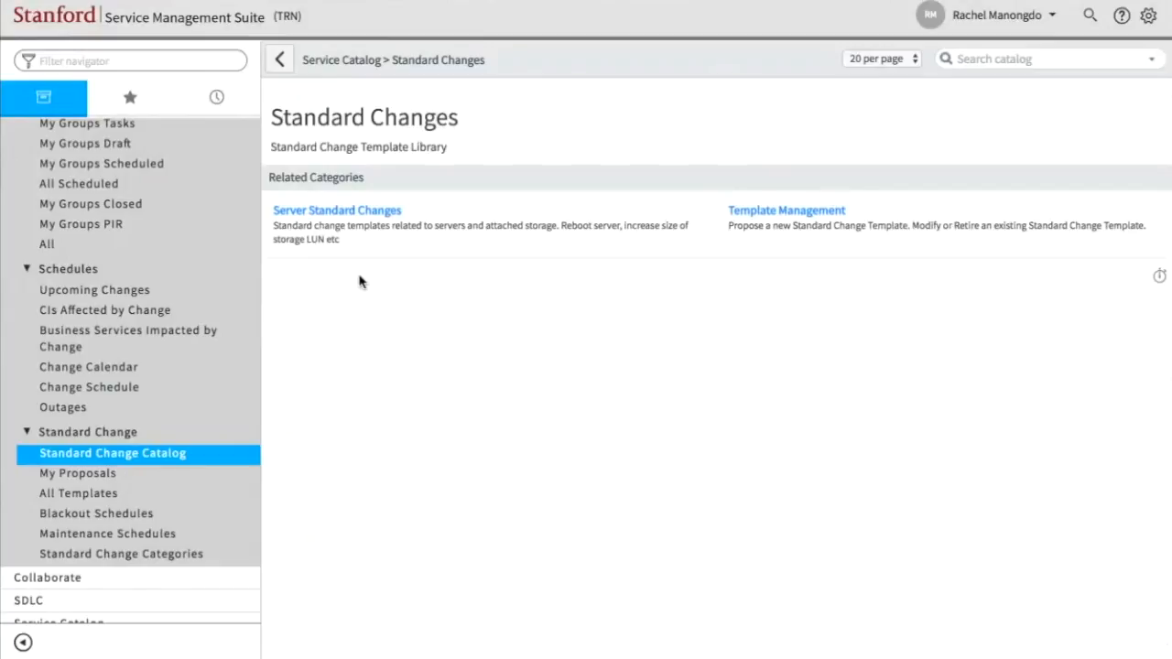
pyautogui.click(337, 227)
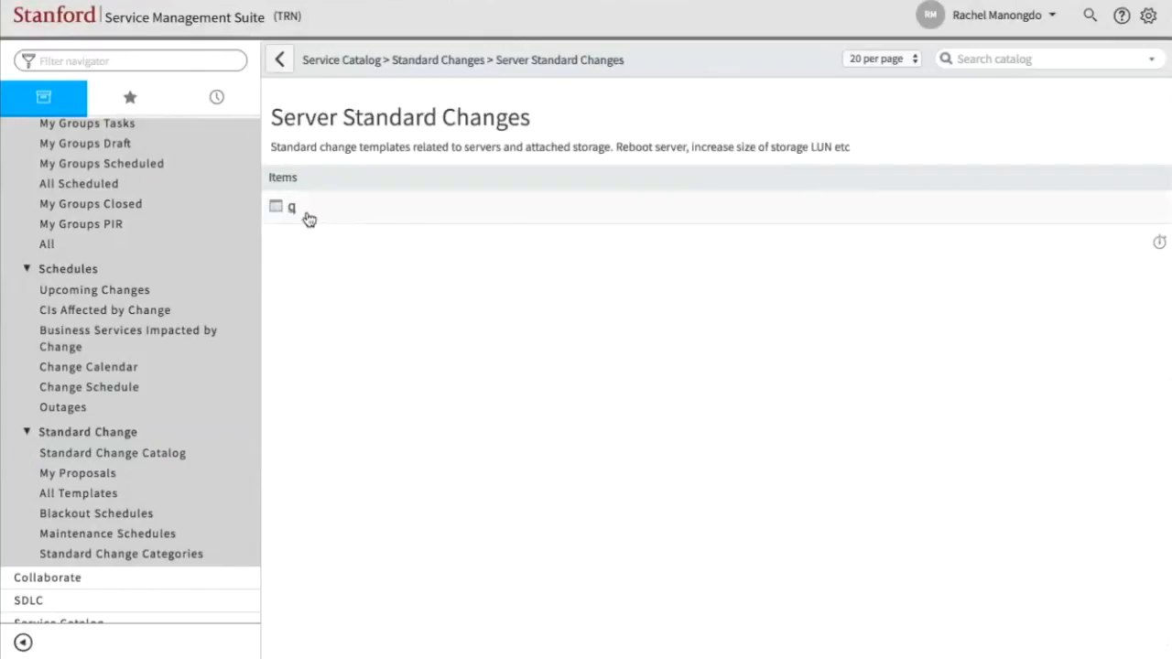
pyautogui.click(294, 210)
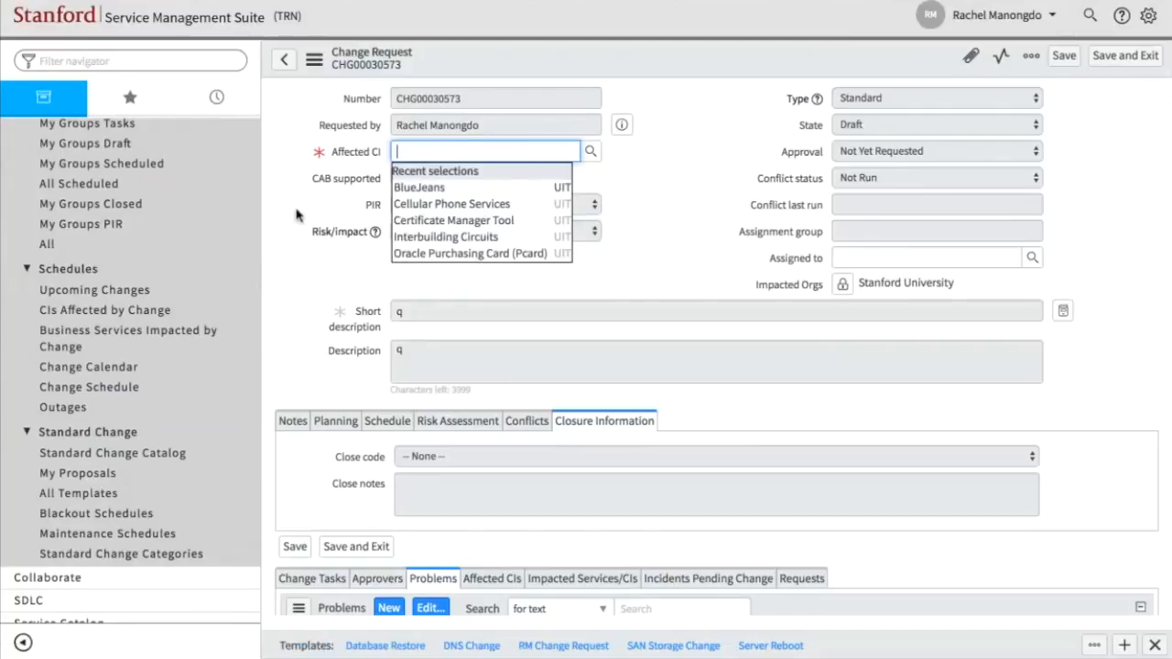
# - Dismiss the Affected CI suggestions and view the standard change request's related lists and Planning details
pyautogui.click(647, 271)
pyautogui.scroll(-3, 646, 380)
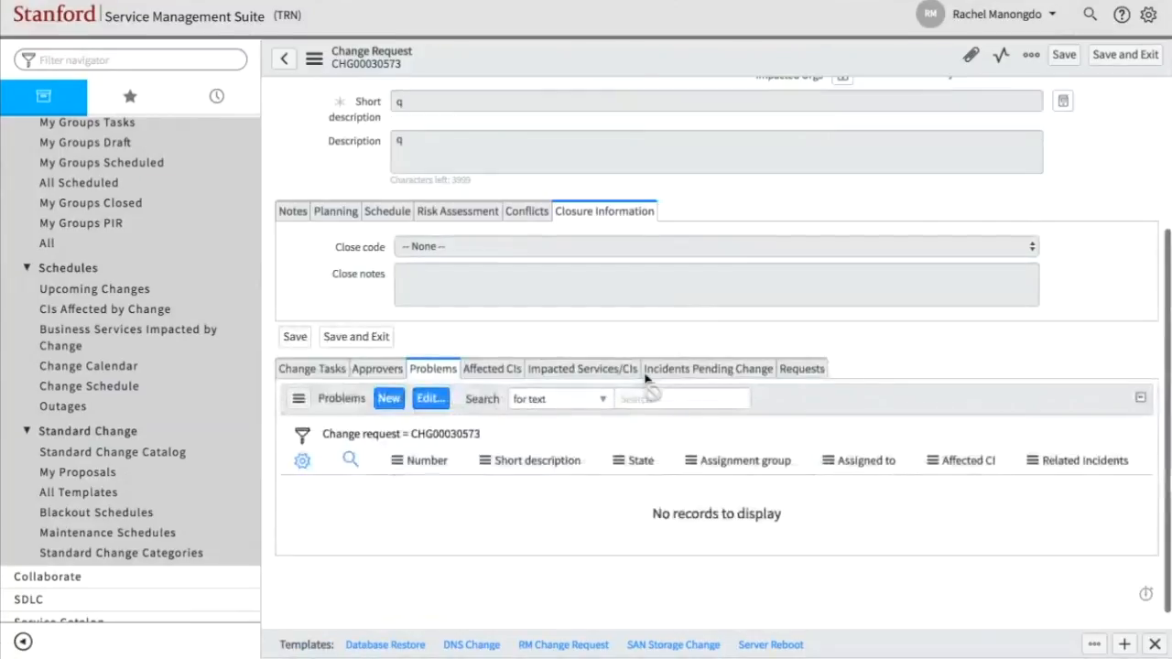
pyautogui.scroll(3, 646, 380)
pyautogui.click(305, 426)
pyautogui.click(335, 423)
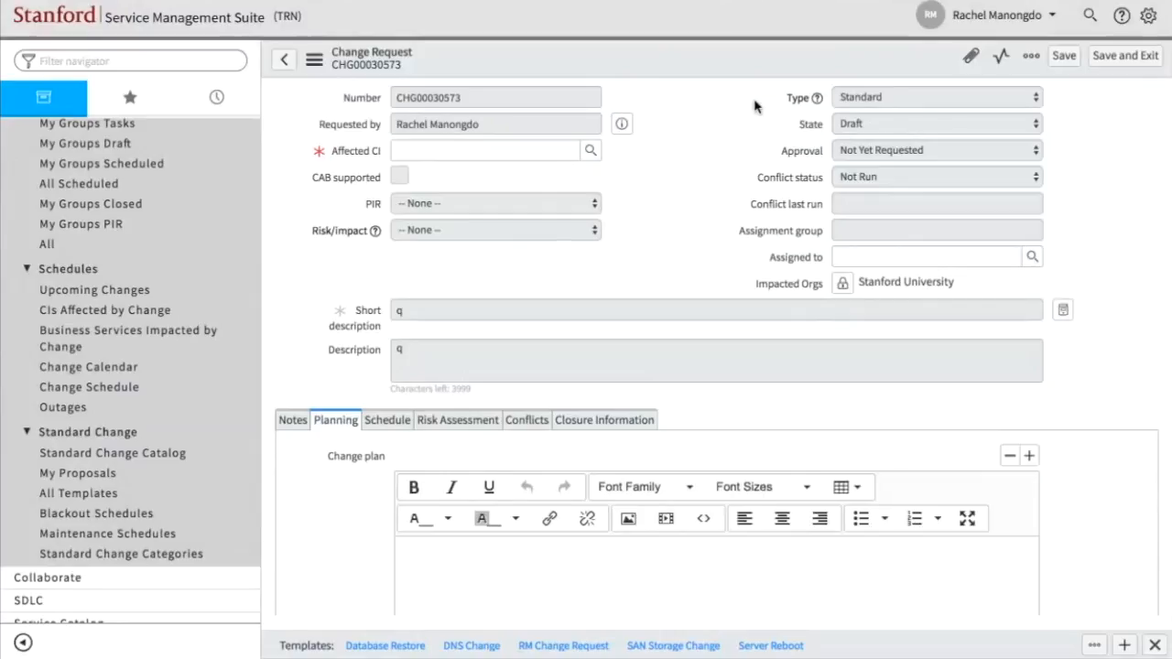
pyautogui.scroll(3, 238, 234)
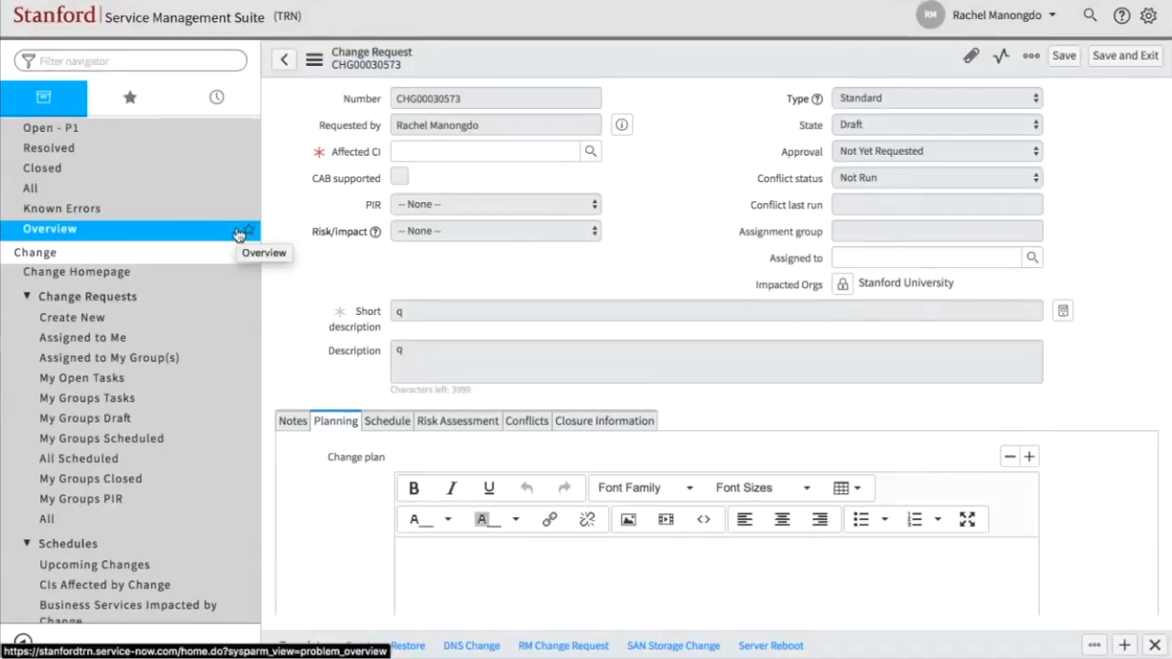